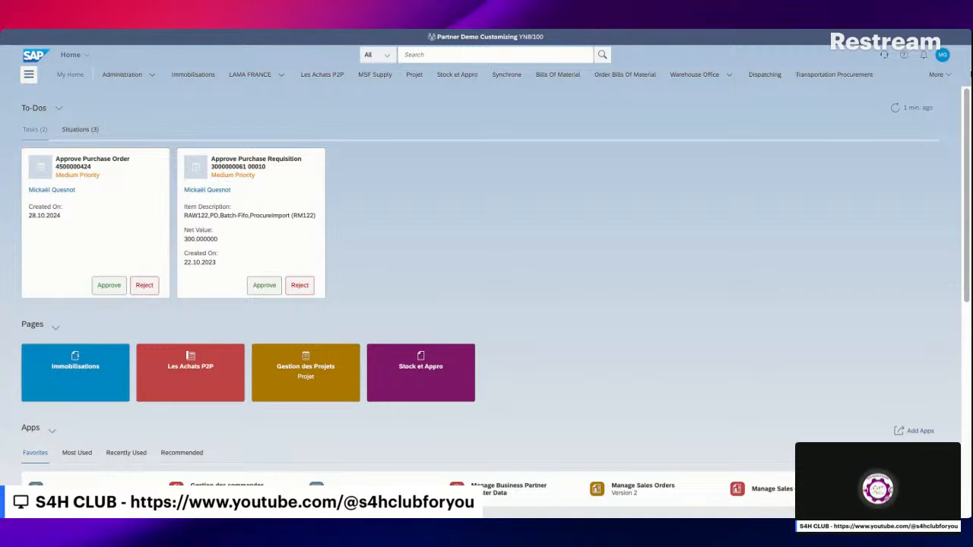
Search for "manage purchase order" and open the Manage Purchase Orders app.
{"action": "left_click", "coordinate": [475, 55]}
{"action": "type", "text": "m"}
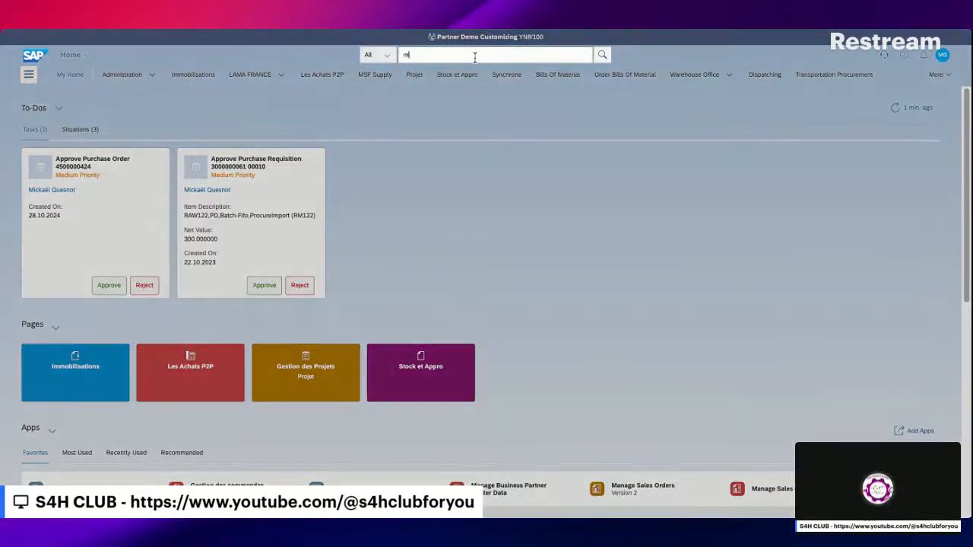
{"action": "type", "text": "anage opur"}
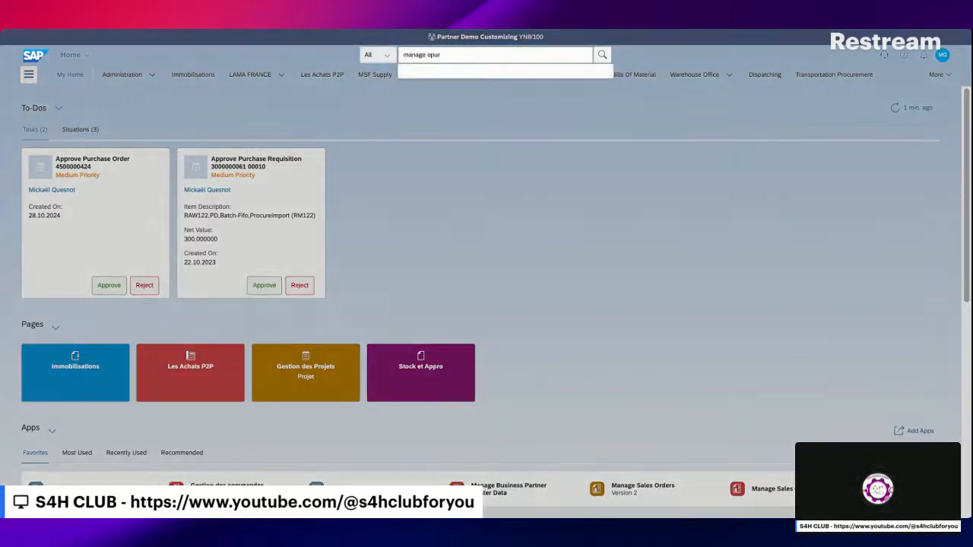
{"action": "key", "text": "BackSpace"}
{"action": "key", "text": "BackSpace"}
{"action": "key", "text": "BackSpace"}
{"action": "type", "text": "purchas"}
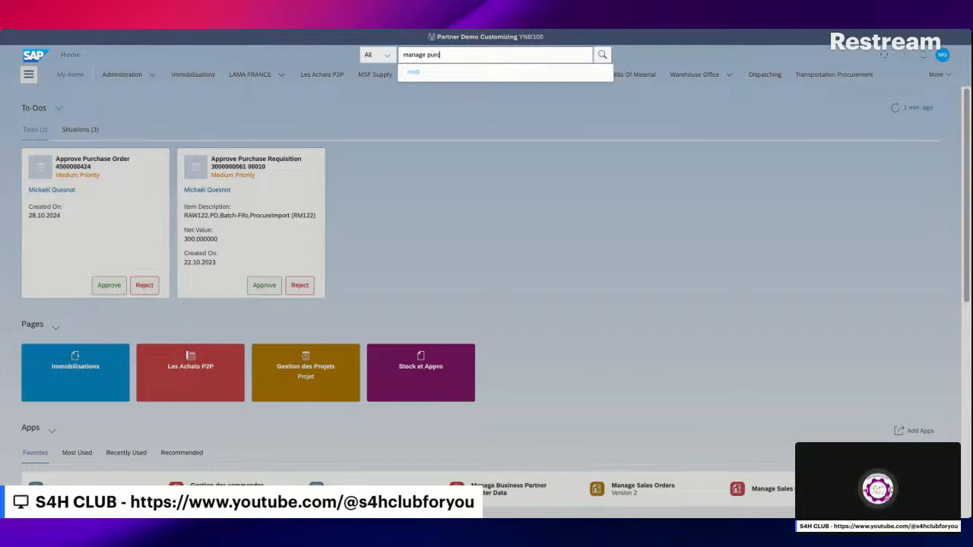
{"action": "type", "text": "e order"}
{"action": "left_click", "coordinate": [461, 112]}
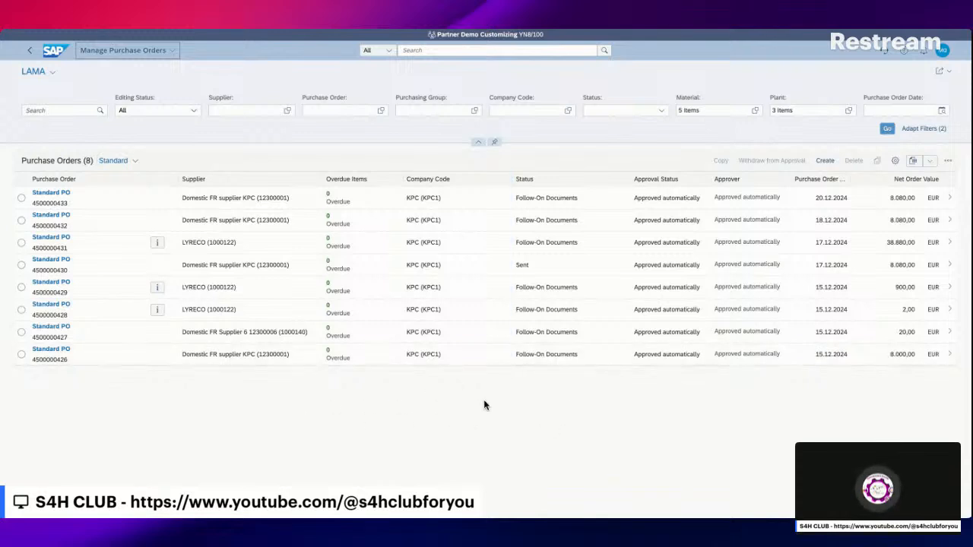
Copy the purchase order dated 20.12.2024 and change the supplier on the new order to EFT Parts.
{"action": "left_click", "coordinate": [22, 199]}
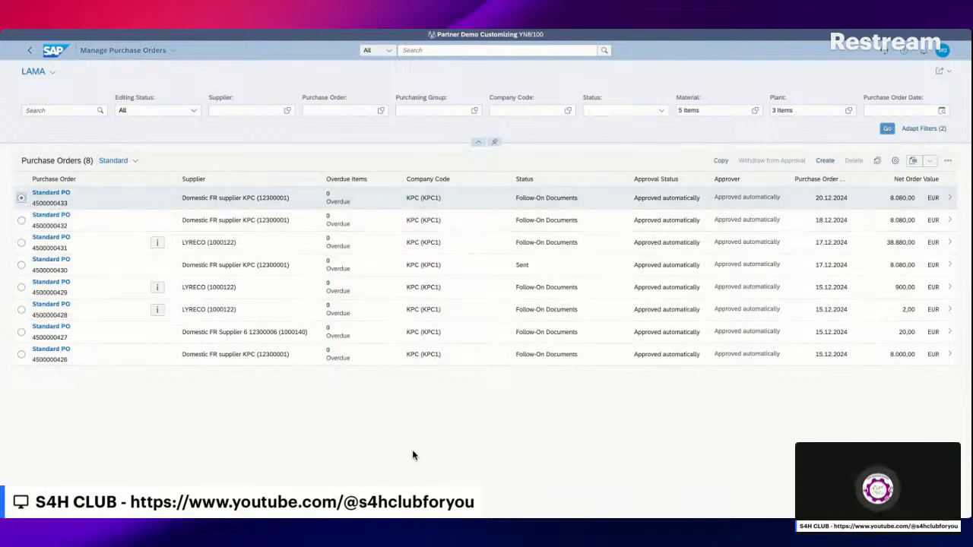
{"action": "left_click", "coordinate": [721, 162]}
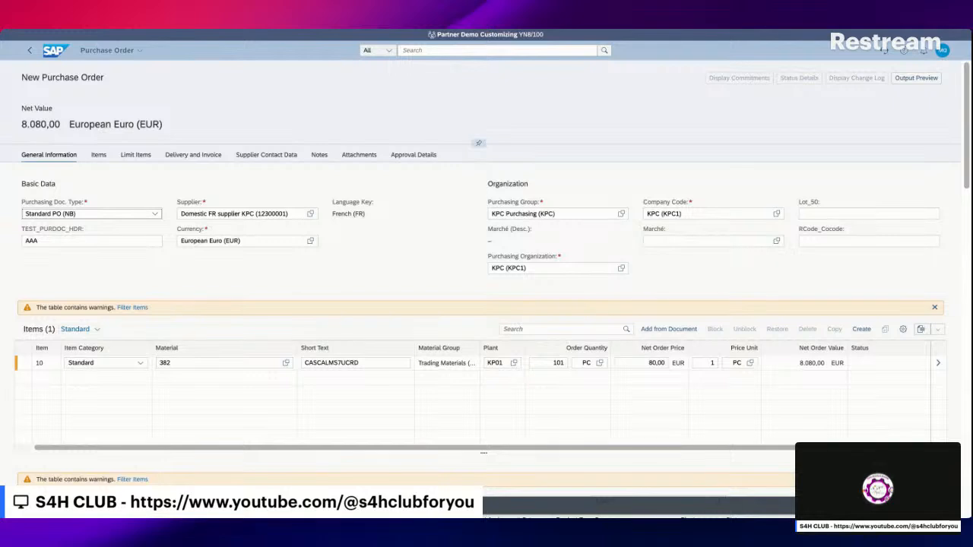
{"action": "left_click_drag", "start_coordinate": [290, 217], "coordinate": [145, 220]}
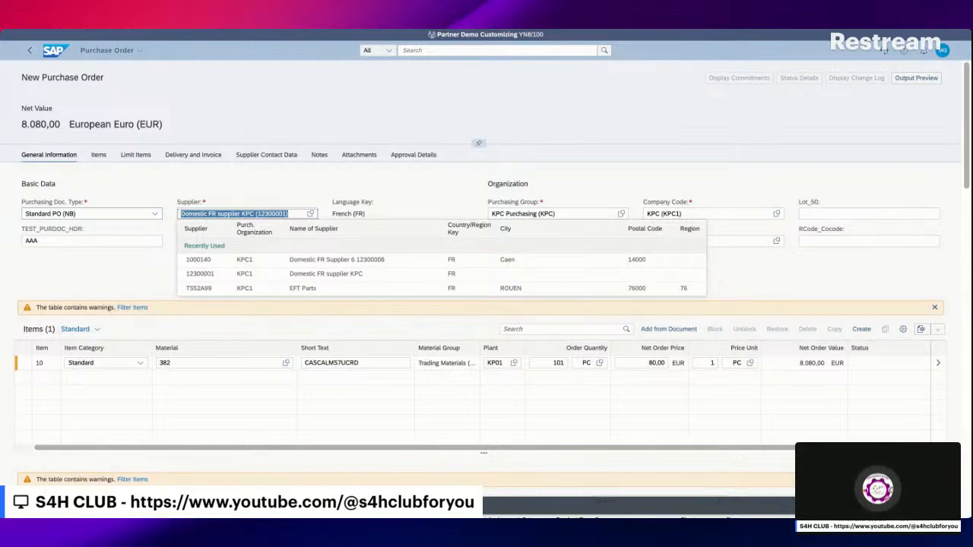
{"action": "left_click", "coordinate": [335, 293]}
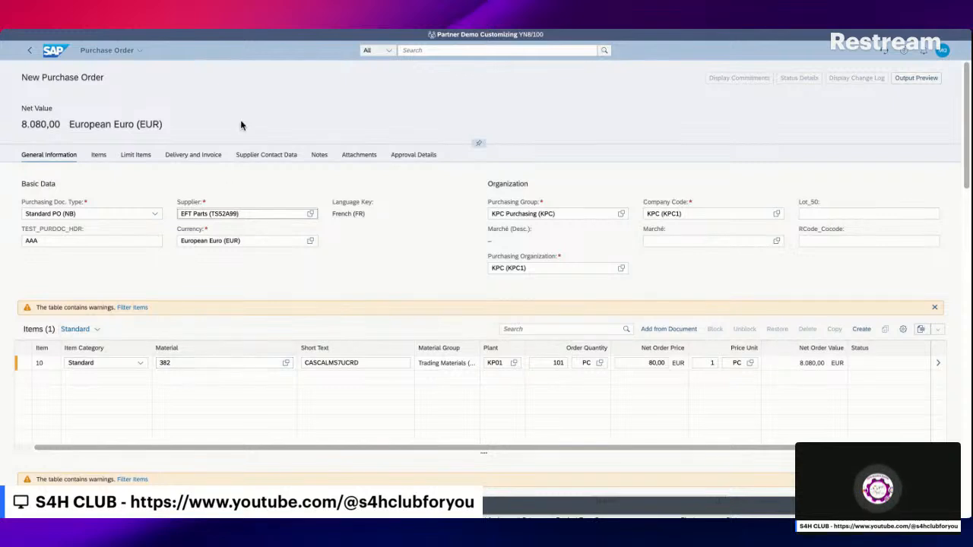
{"action": "left_click", "coordinate": [339, 29]}
Open item 10 of the new purchase order and enable Goods-Receipt-Based Invoice Verification in its process control.
{"action": "left_click", "coordinate": [938, 365]}
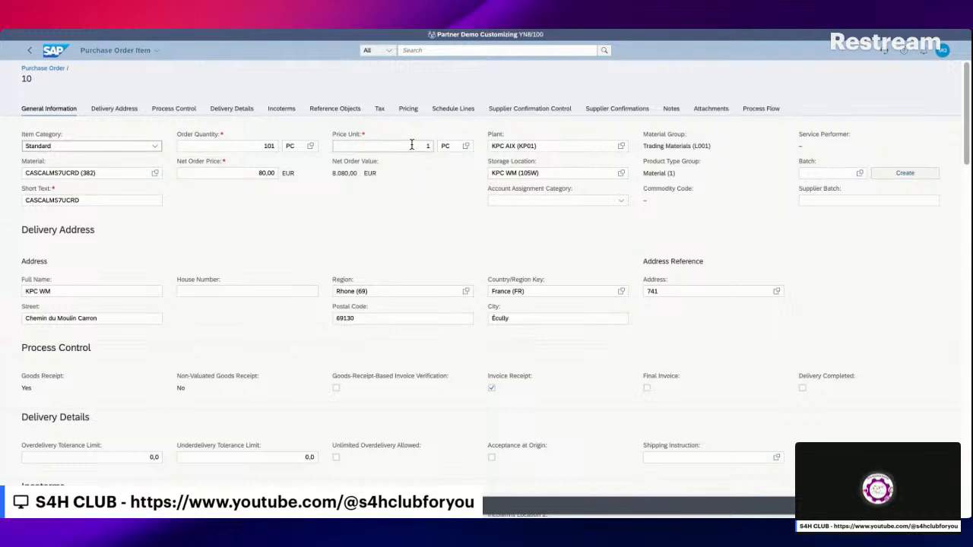
{"action": "left_click", "coordinate": [169, 109]}
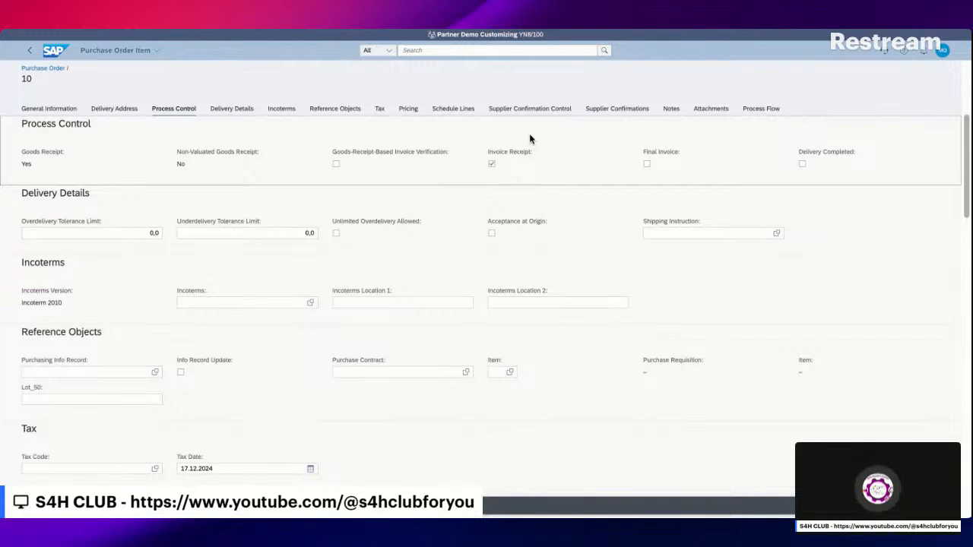
{"action": "left_click", "coordinate": [336, 163]}
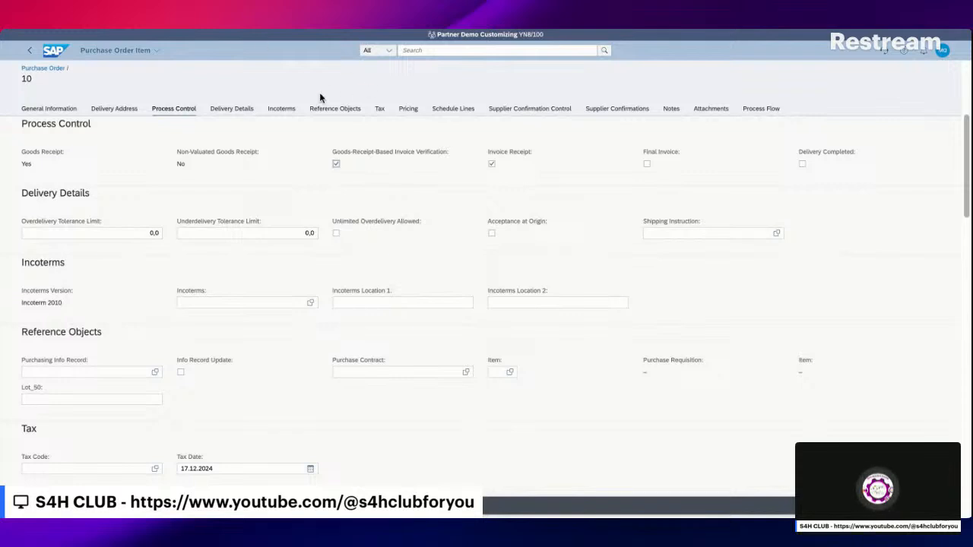
Review the item's general information and the storage locations suggested for it.
{"action": "left_click", "coordinate": [61, 114]}
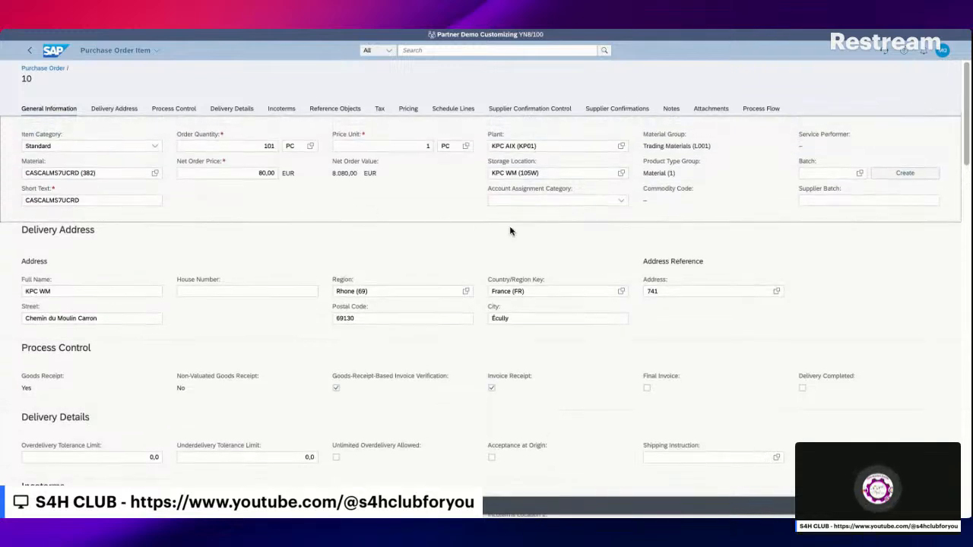
{"action": "left_click", "coordinate": [577, 174]}
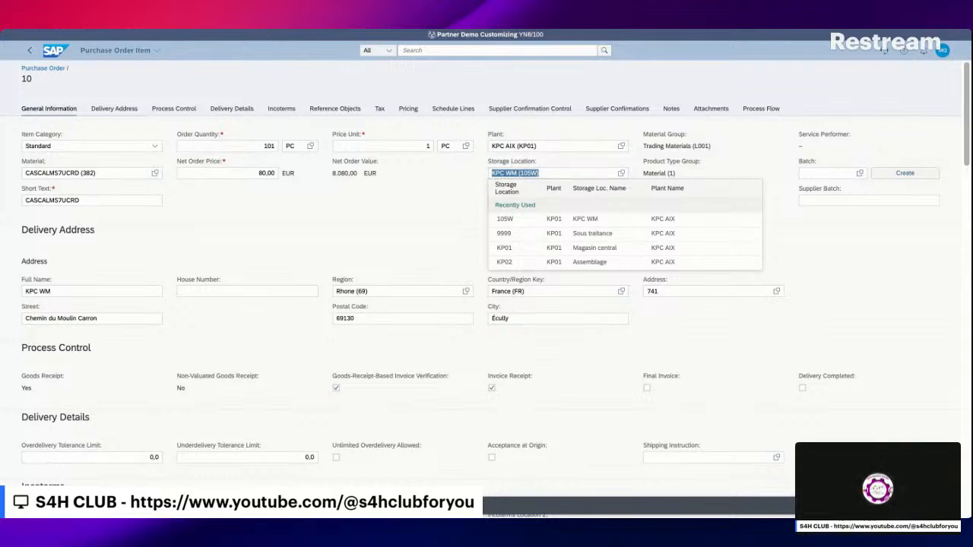
{"action": "left_click", "coordinate": [402, 233]}
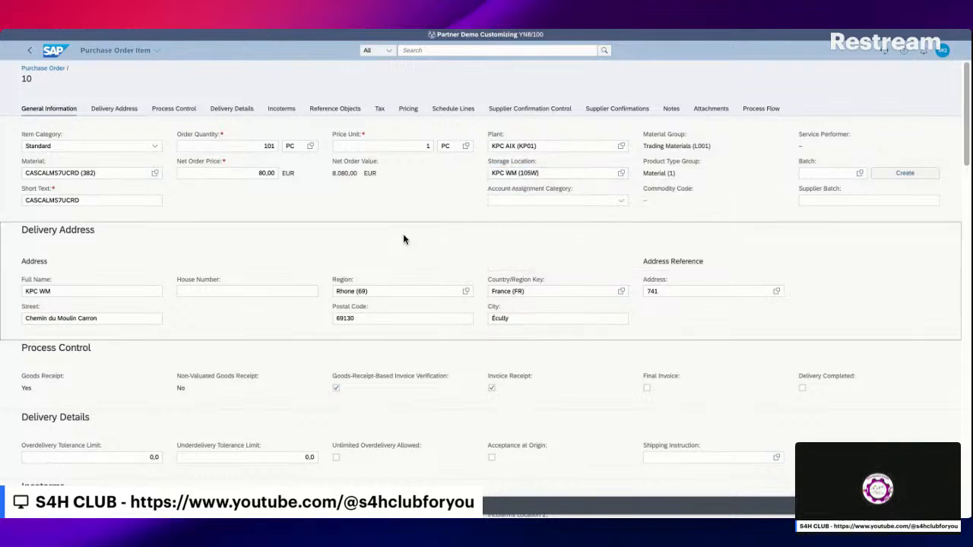
{"action": "left_click", "coordinate": [646, 33]}
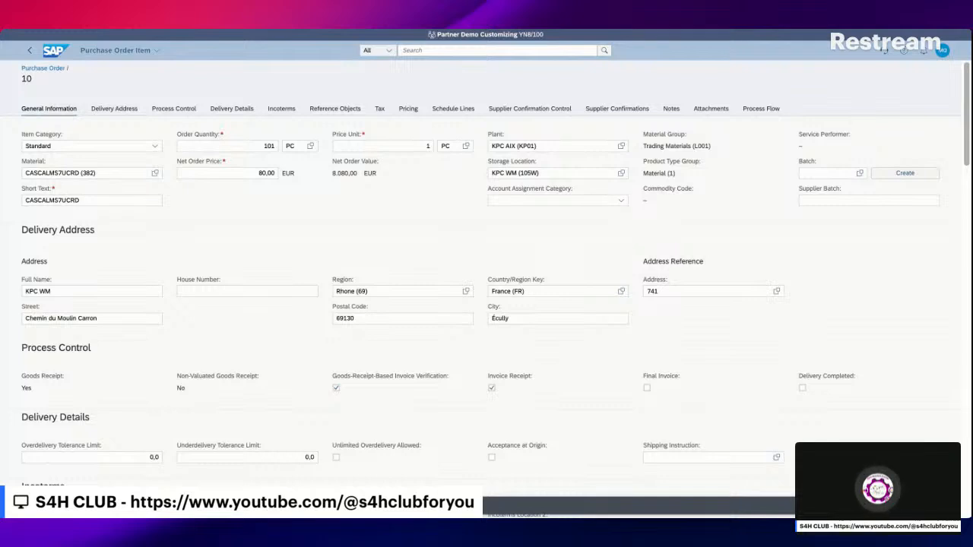
{"action": "left_click", "coordinate": [161, 45]}
Find tax code V6 and assign Input VAT 20 % to the purchase order item.
{"action": "left_click", "coordinate": [380, 108]}
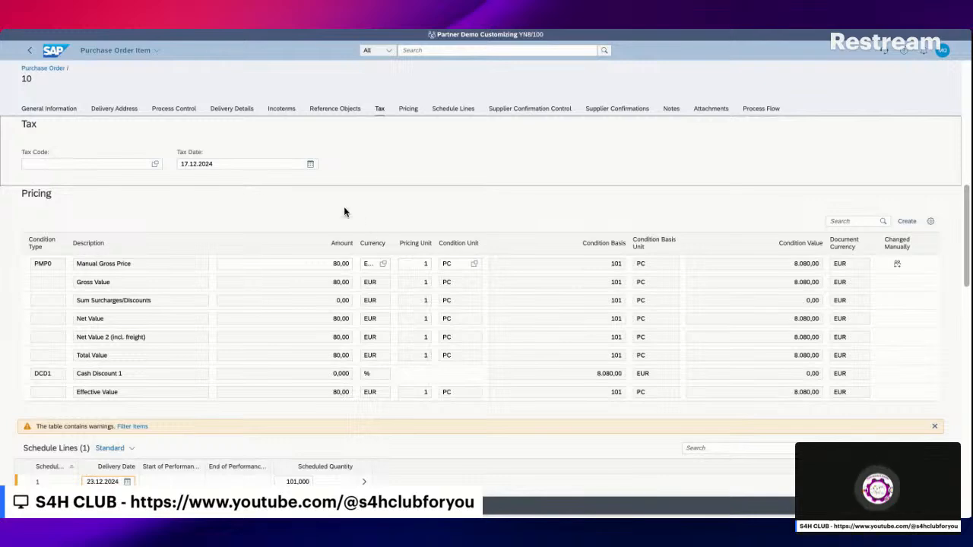
{"action": "left_click", "coordinate": [156, 165]}
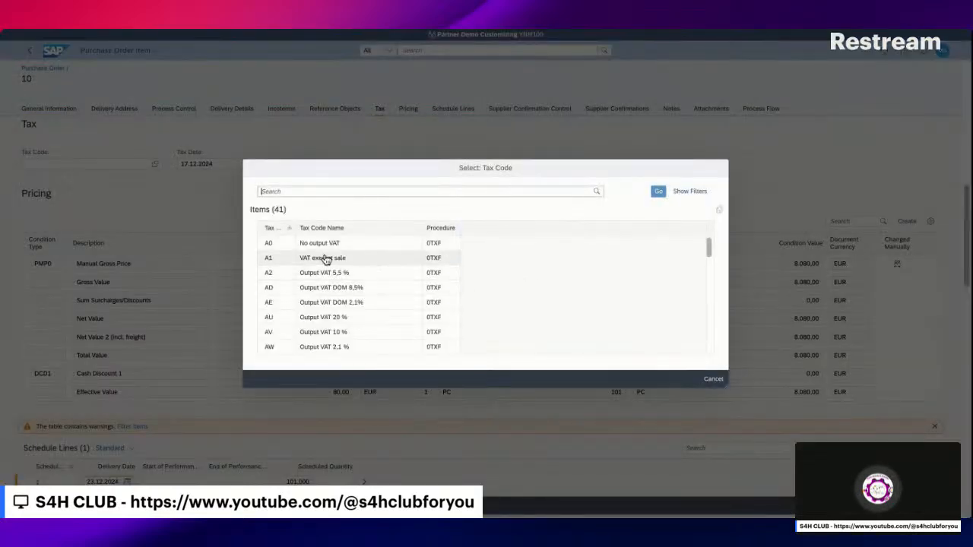
{"action": "type", "text": "V"}
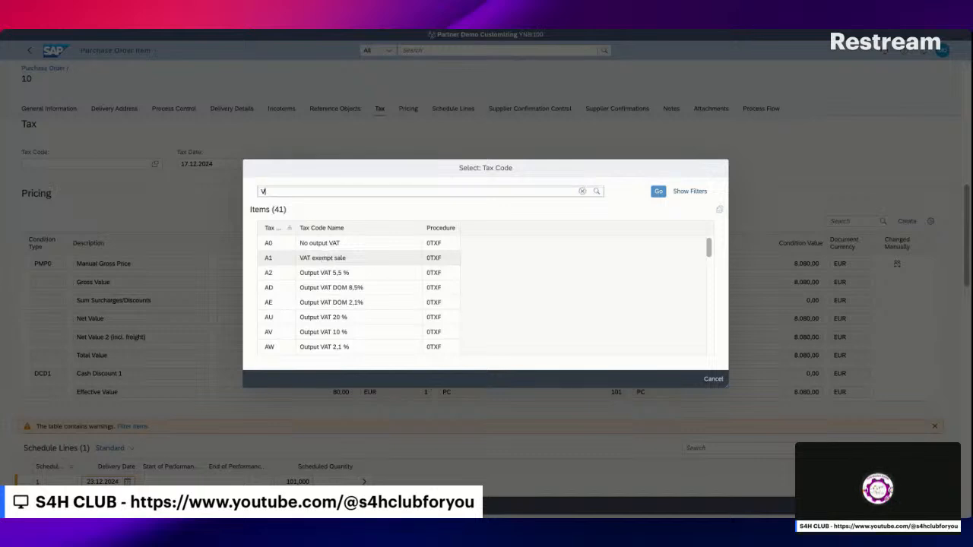
{"action": "type", "text": "6"}
{"action": "key", "text": "Return"}
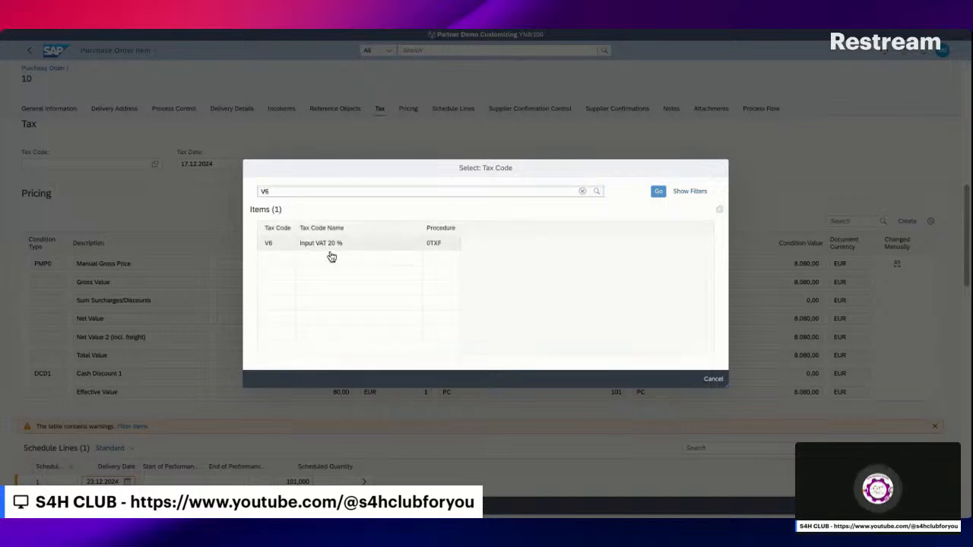
{"action": "left_click", "coordinate": [350, 254]}
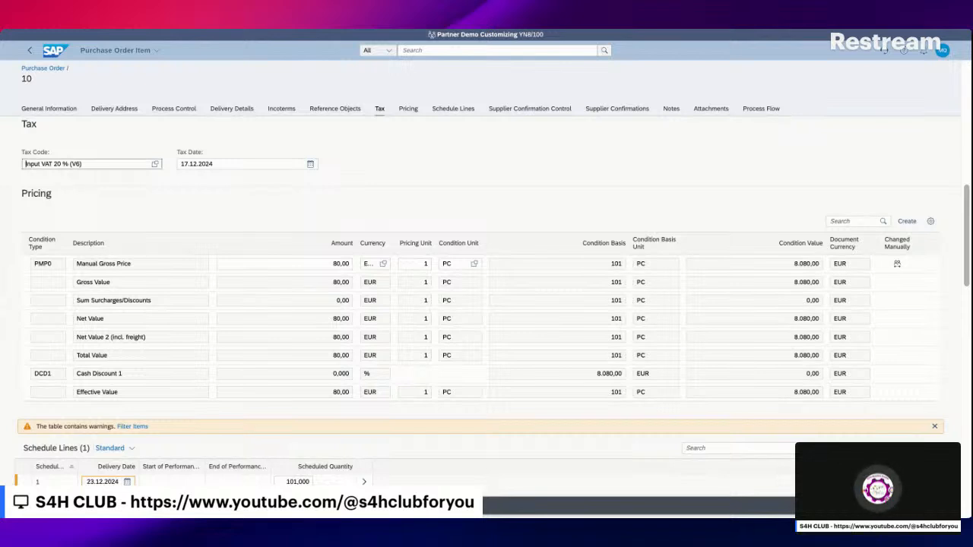
Set the item's supplier confirmation control to Inbound Delivery.
{"action": "scroll", "coordinate": [320, 186], "scroll_direction": "down", "scroll_amount": 4}
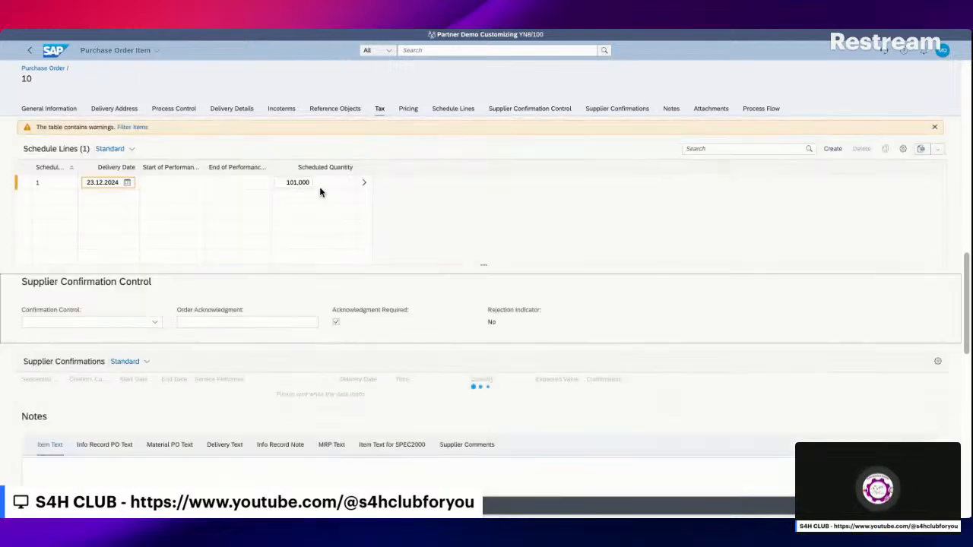
{"action": "scroll", "coordinate": [319, 187], "scroll_direction": "down", "scroll_amount": 3}
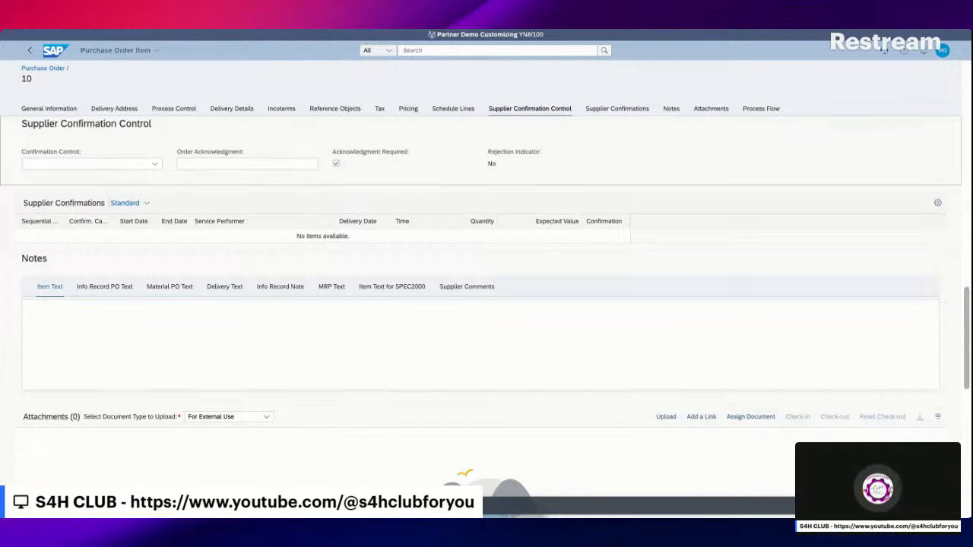
{"action": "left_click", "coordinate": [154, 166]}
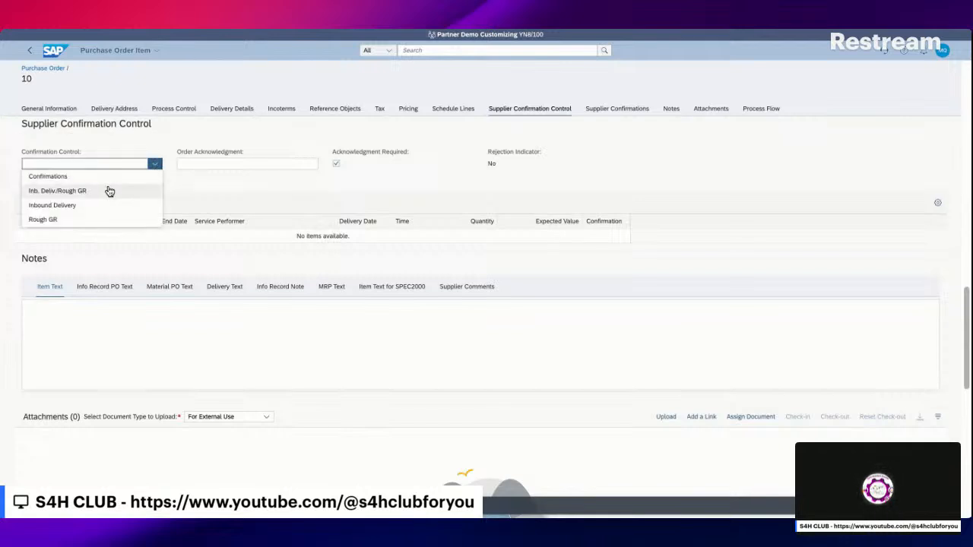
{"action": "left_click", "coordinate": [87, 207]}
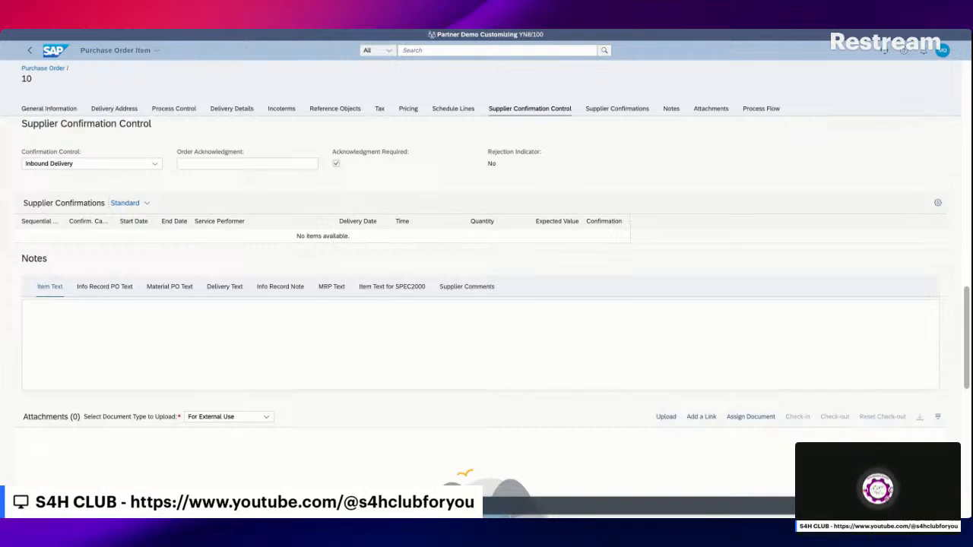
{"action": "left_click", "coordinate": [97, 163]}
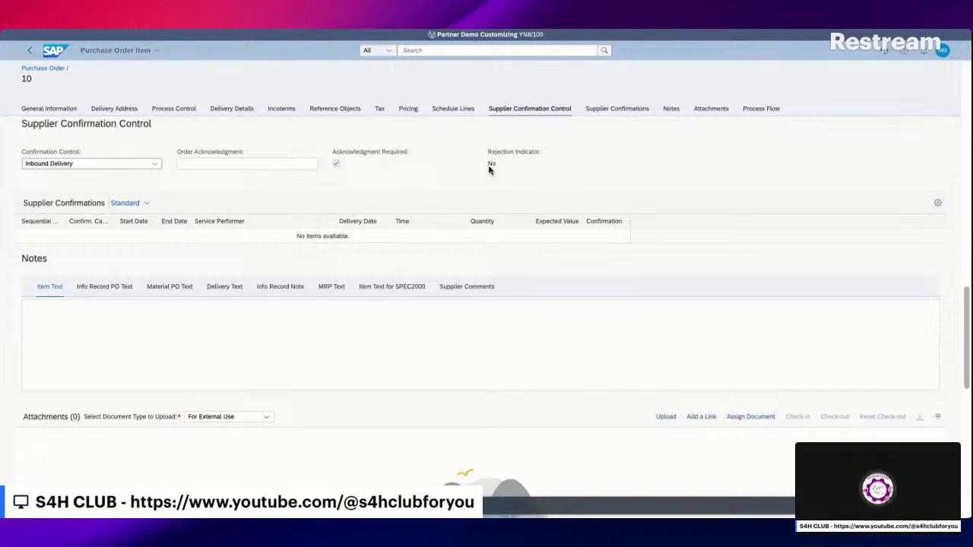
{"action": "left_click", "coordinate": [530, 31]}
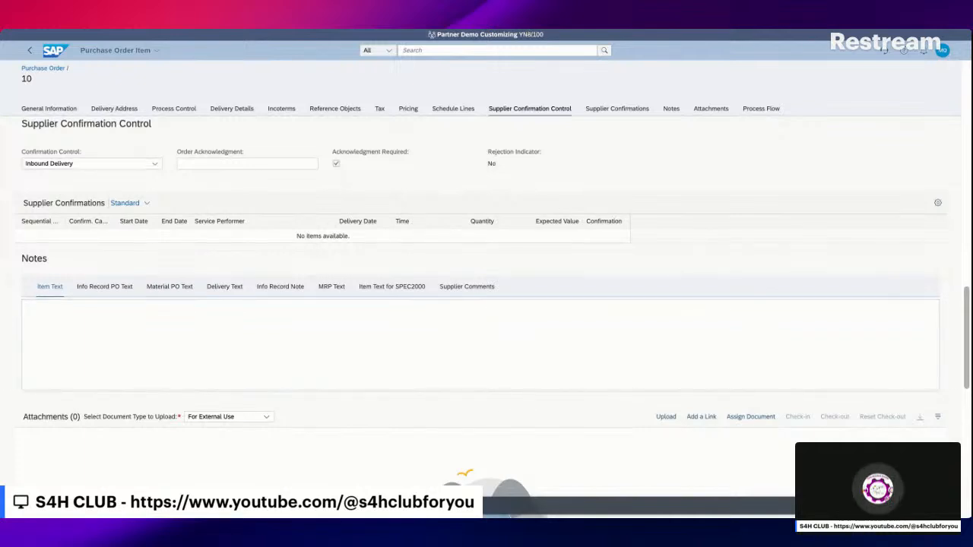
Create the purchase order and select its generated order number.
{"action": "left_click", "coordinate": [530, 32]}
{"action": "left_click", "coordinate": [932, 506]}
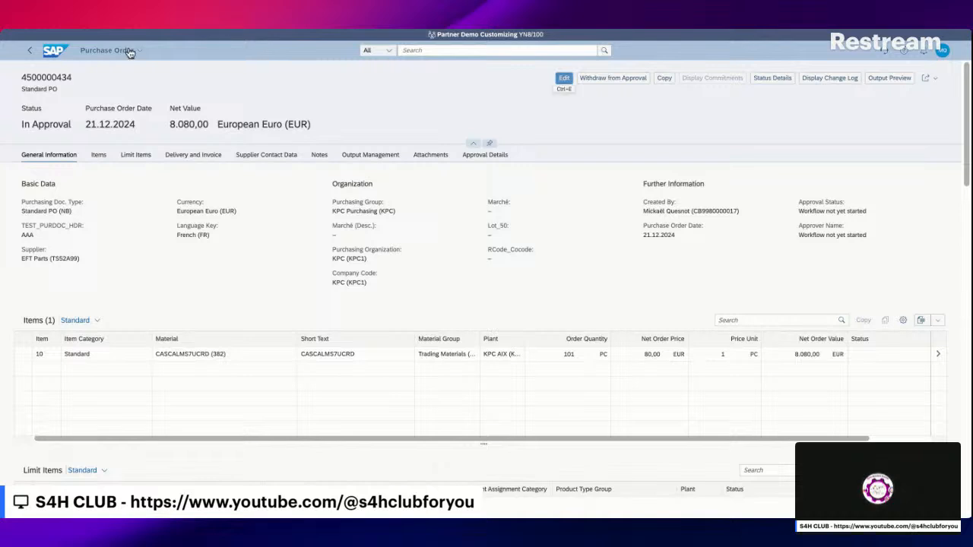
{"action": "double_click", "coordinate": [29, 77]}
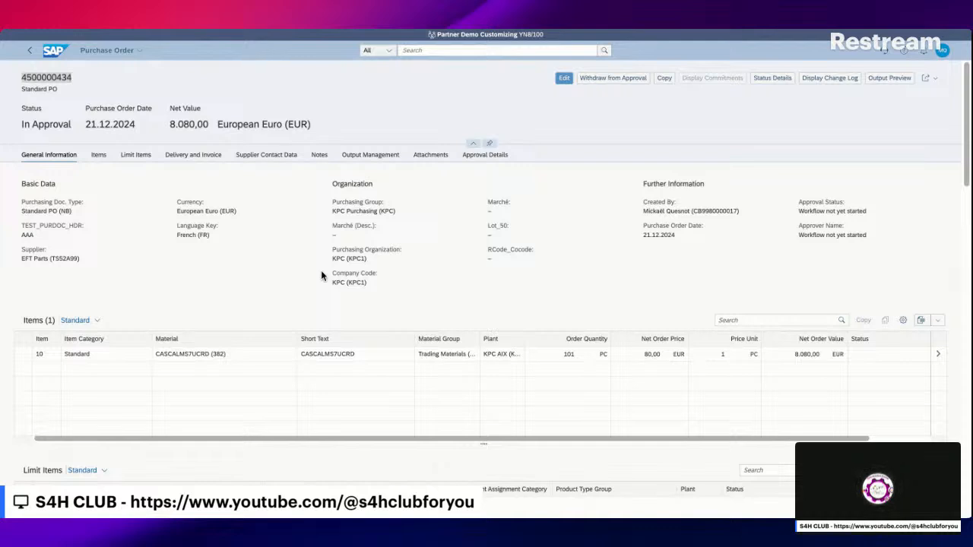
Search for "Create Inbound Delivery" and open that app.
{"action": "left_click", "coordinate": [411, 51]}
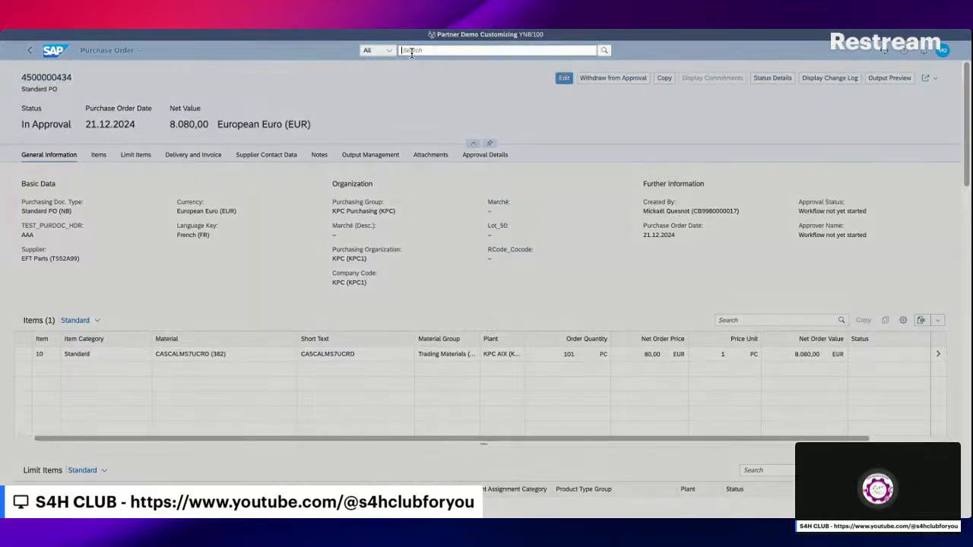
{"action": "type", "text": "Create Inbound Delivery"}
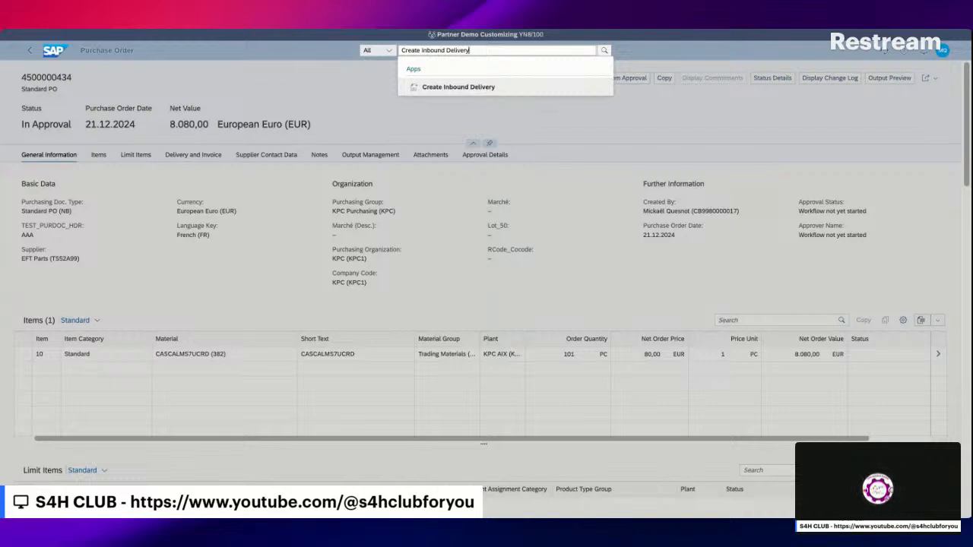
{"action": "left_click", "coordinate": [458, 87]}
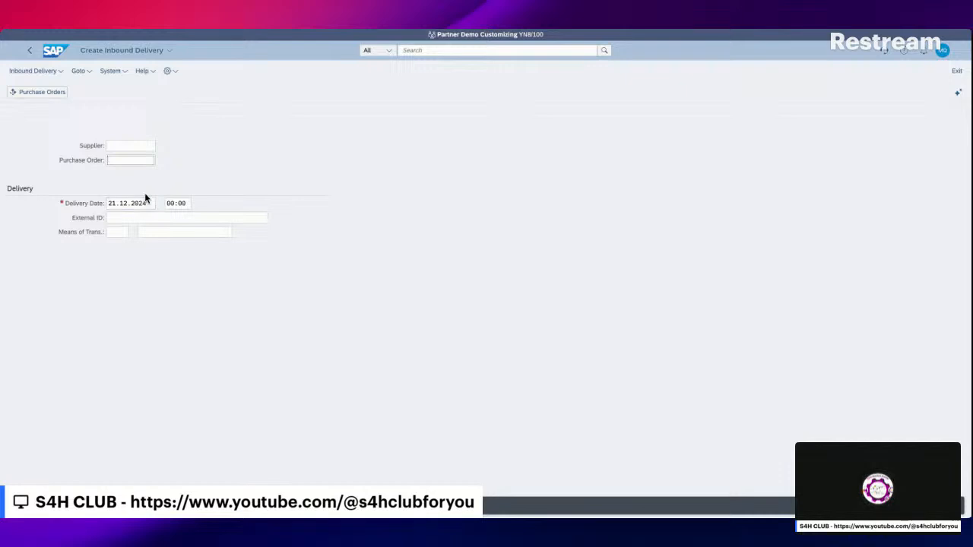
Enter the new purchase order's number, set the external ID to its last three digits, and start the inbound delivery.
{"action": "type", "text": "45"}
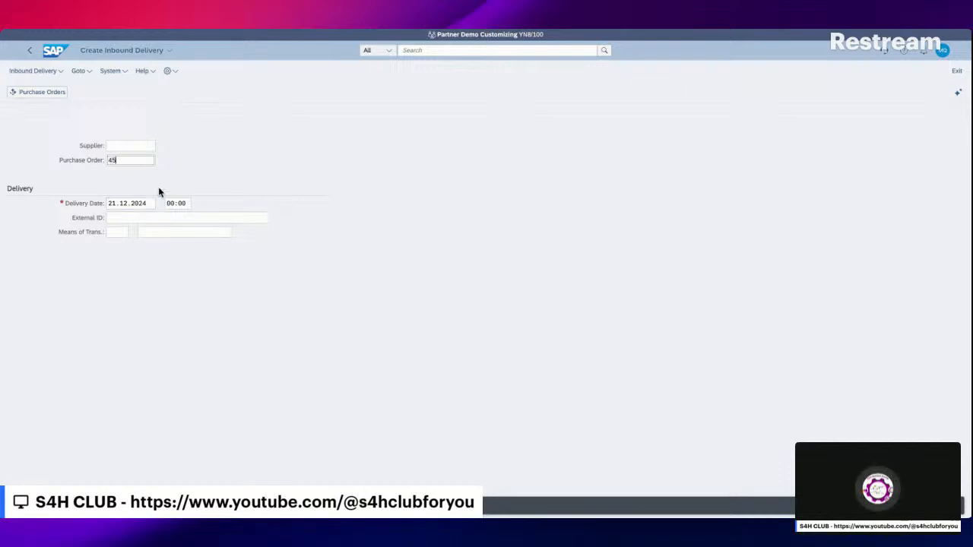
{"action": "type", "text": "000004"}
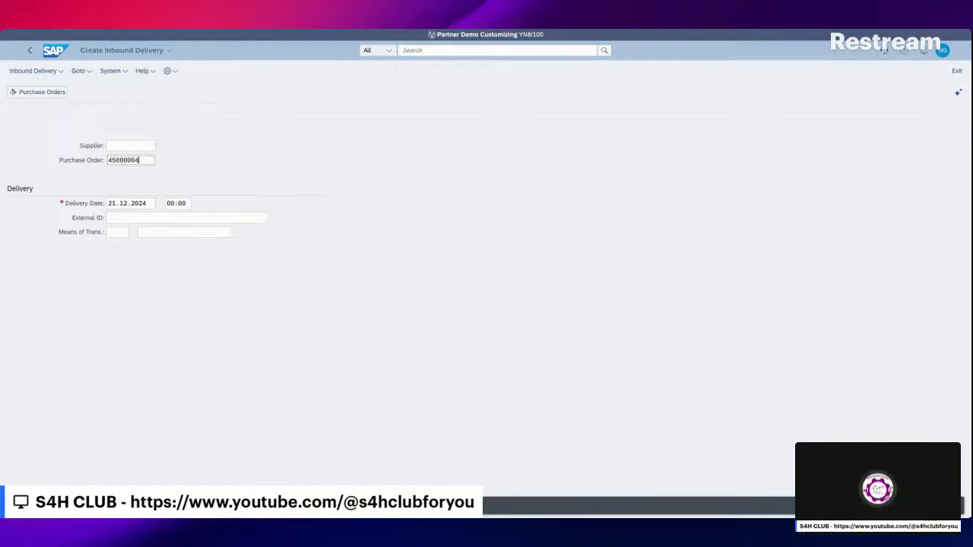
{"action": "type", "text": "34"}
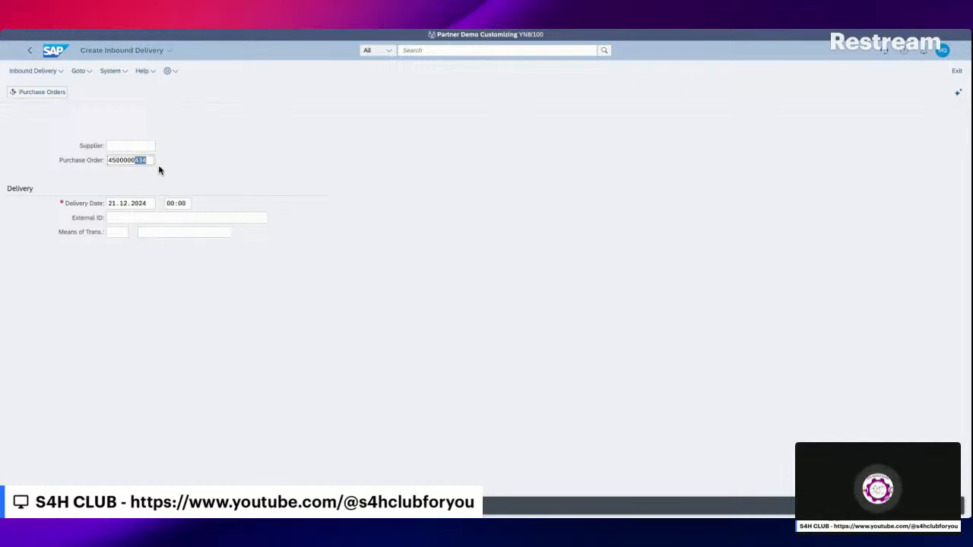
{"action": "left_click", "coordinate": [129, 218]}
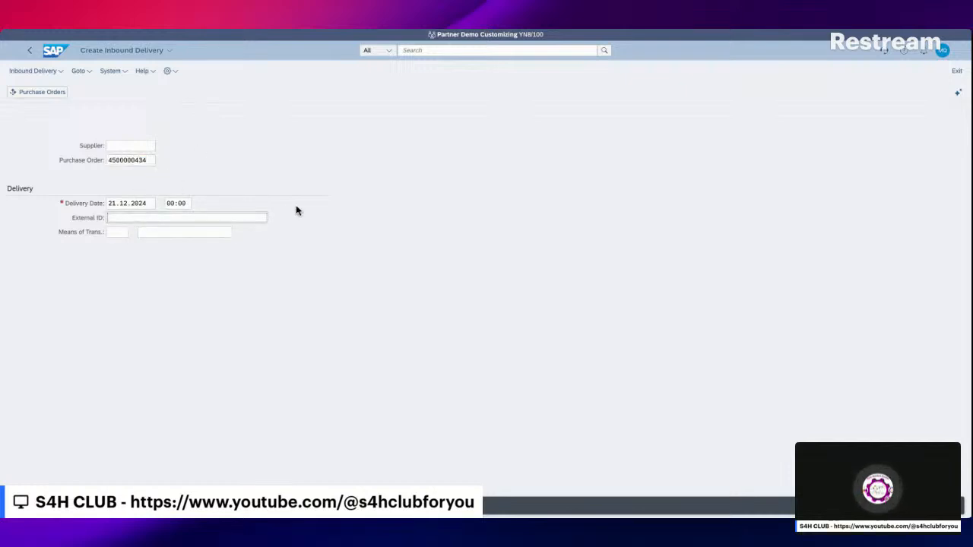
{"action": "type", "text": "434"}
{"action": "key", "text": "Return"}
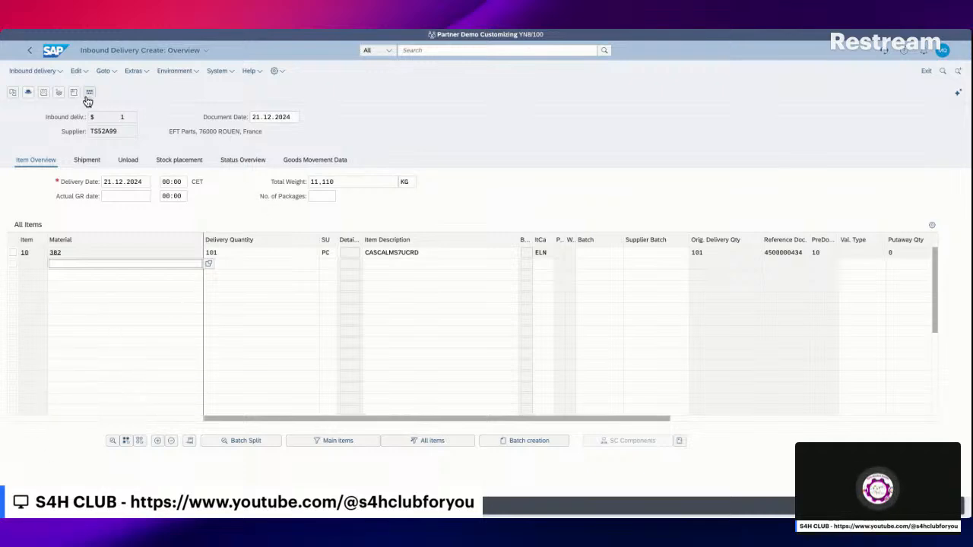
Review the delivery's message log and the stock placement data, checking the item's storage location and the warehouse number.
{"action": "left_click", "coordinate": [44, 92]}
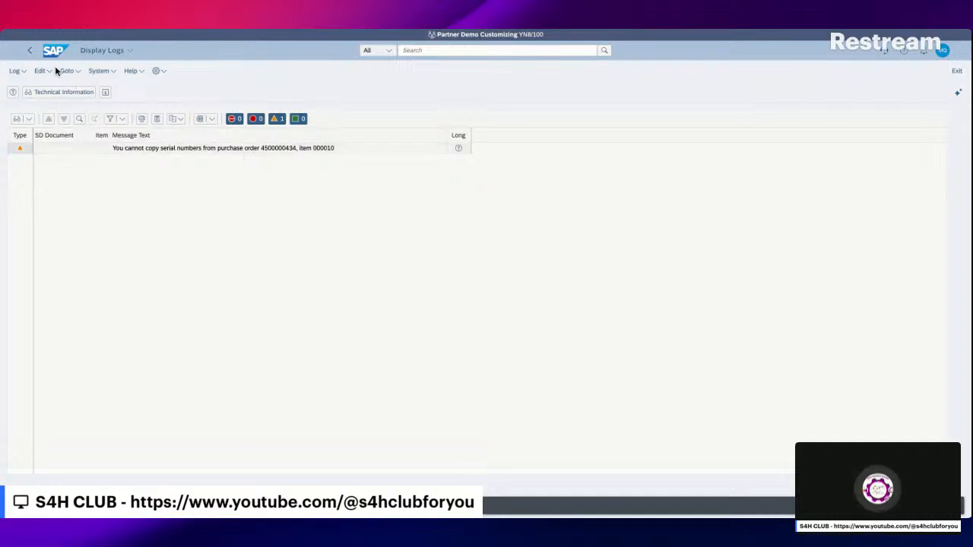
{"action": "left_click", "coordinate": [30, 51]}
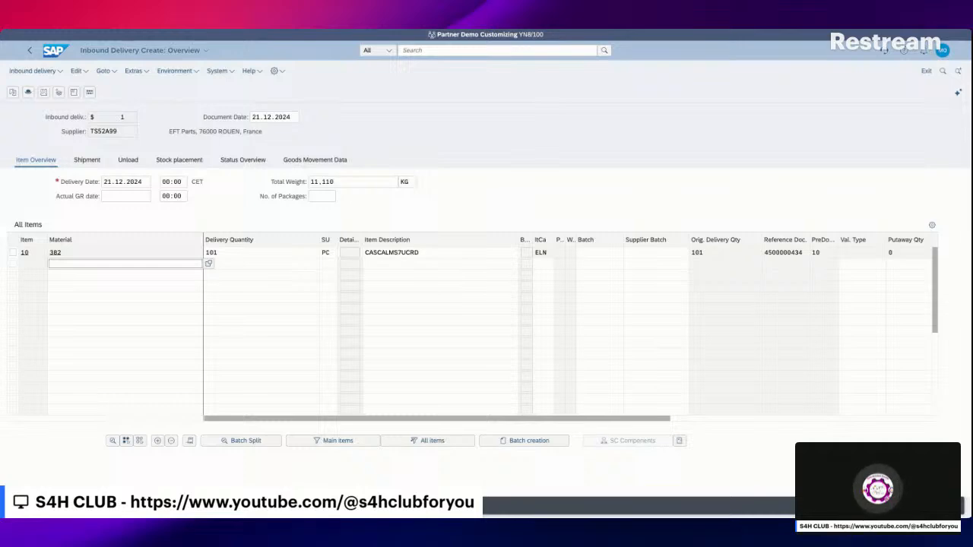
{"action": "left_click", "coordinate": [181, 160]}
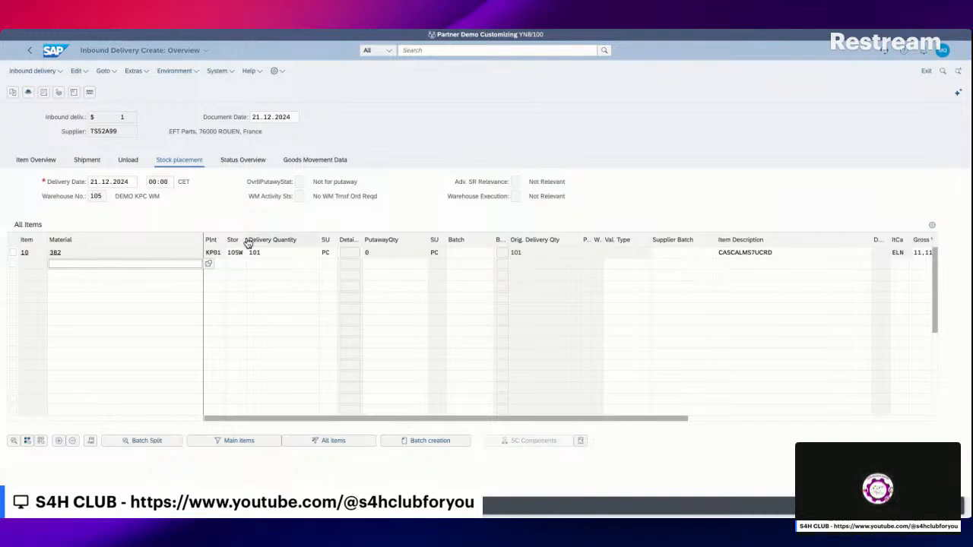
{"action": "left_click_drag", "start_coordinate": [243, 241], "coordinate": [312, 240]}
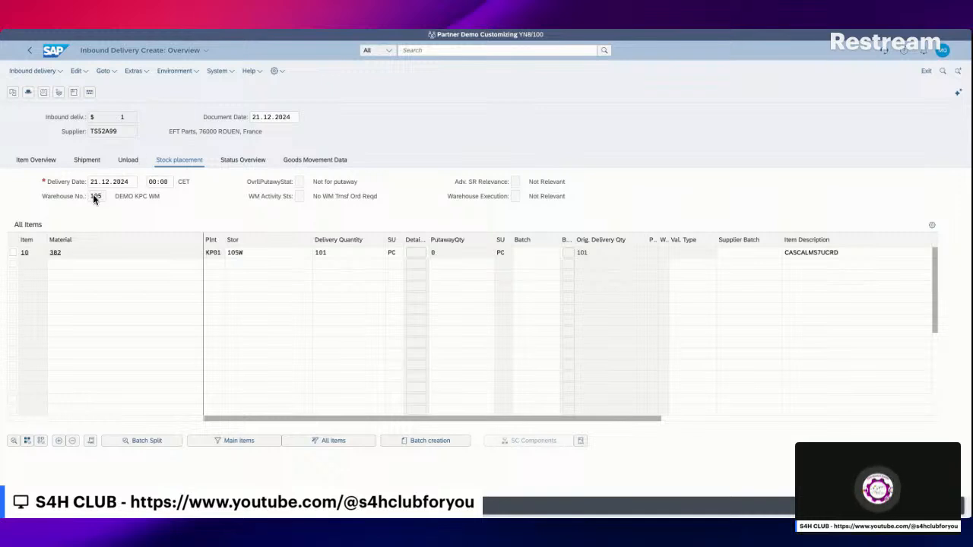
{"action": "left_click", "coordinate": [255, 256]}
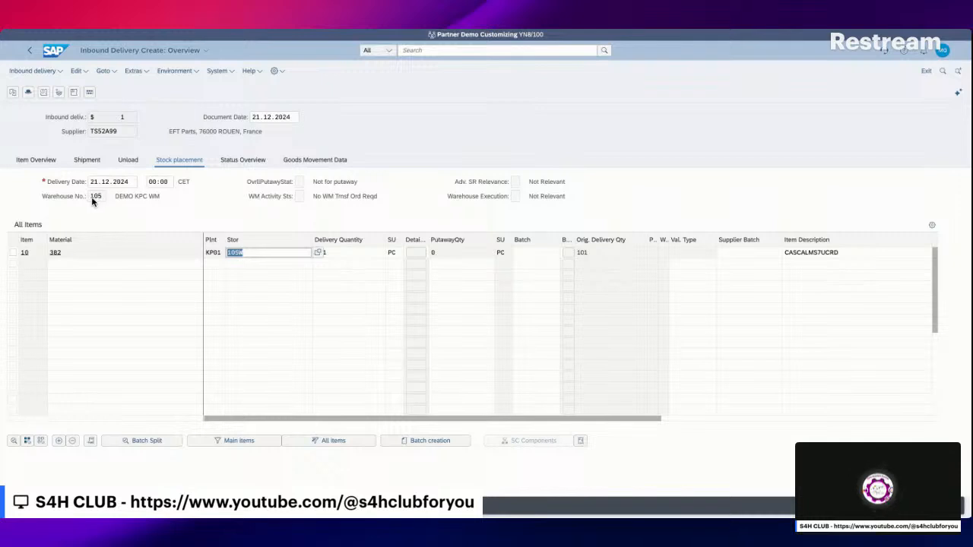
{"action": "left_click", "coordinate": [95, 197]}
{"action": "left_click", "coordinate": [239, 256]}
{"action": "left_click", "coordinate": [101, 198]}
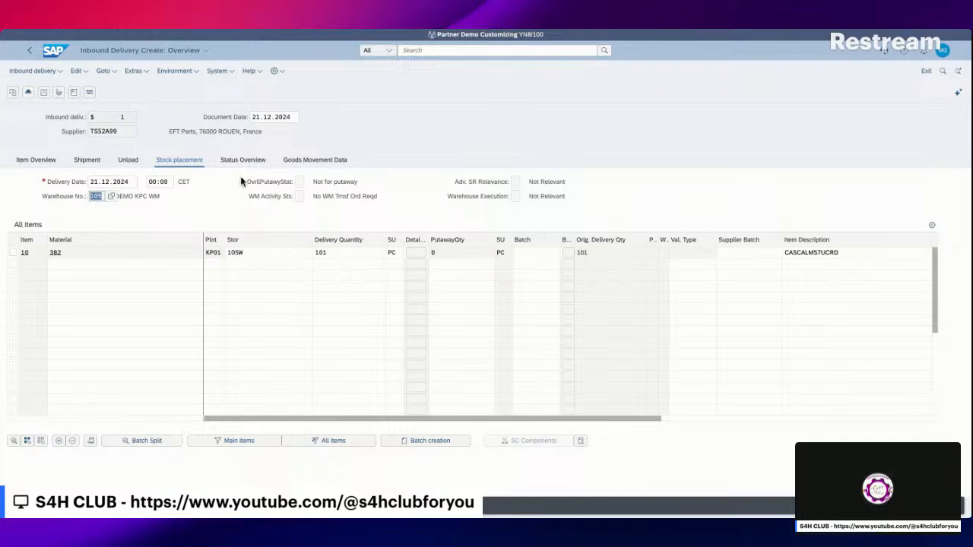
Examine the possible decentralized warehouse distribution statuses in the delivery's header details, leaving the status as is.
{"action": "left_click", "coordinate": [28, 95]}
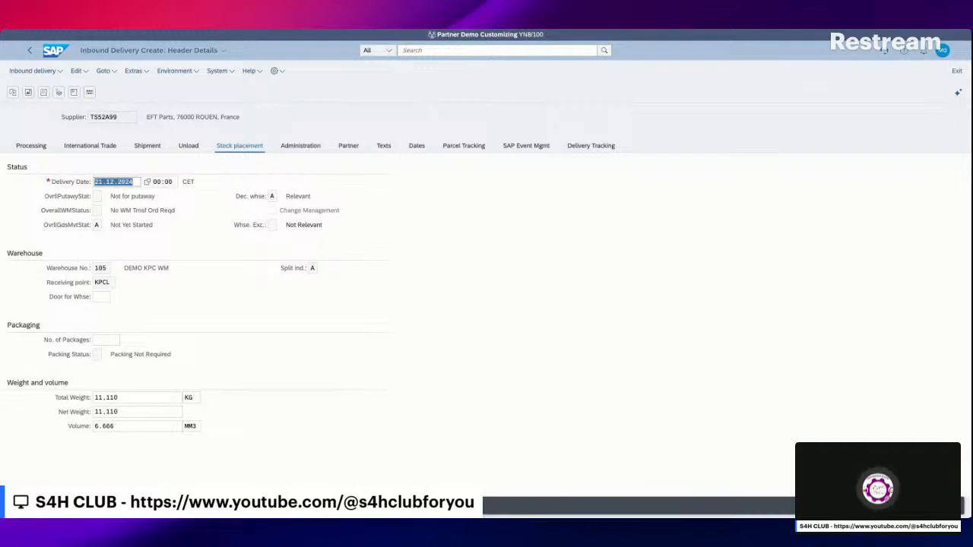
{"action": "left_click", "coordinate": [274, 195]}
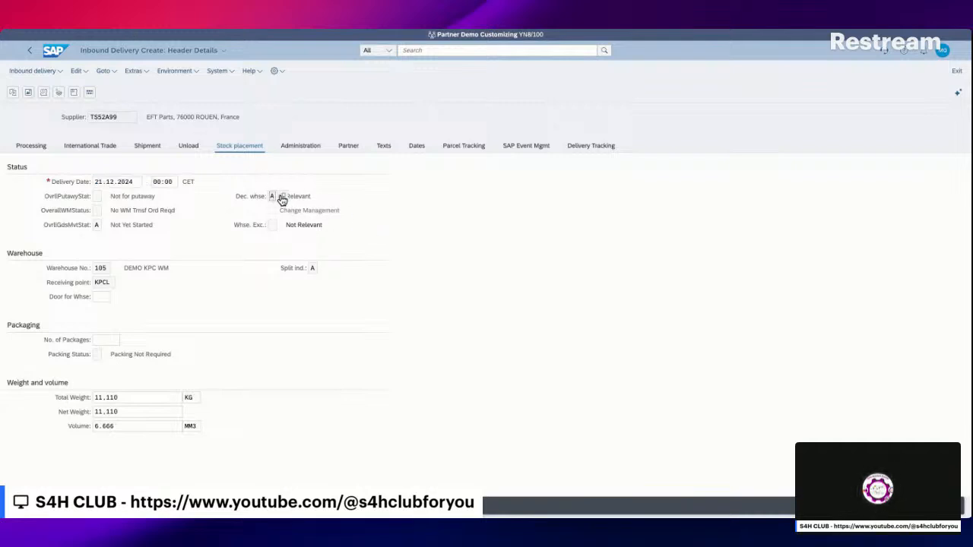
{"action": "left_click", "coordinate": [280, 198]}
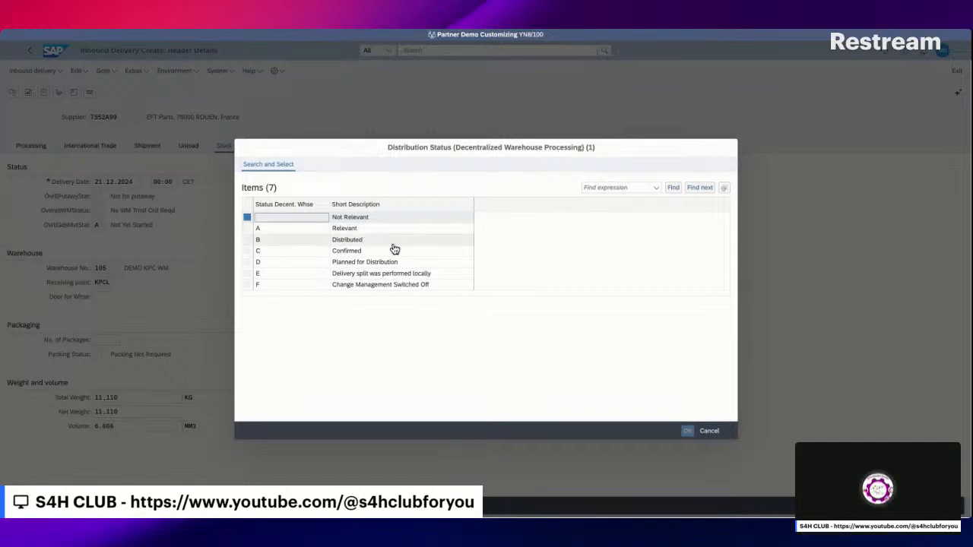
{"action": "left_click", "coordinate": [711, 434]}
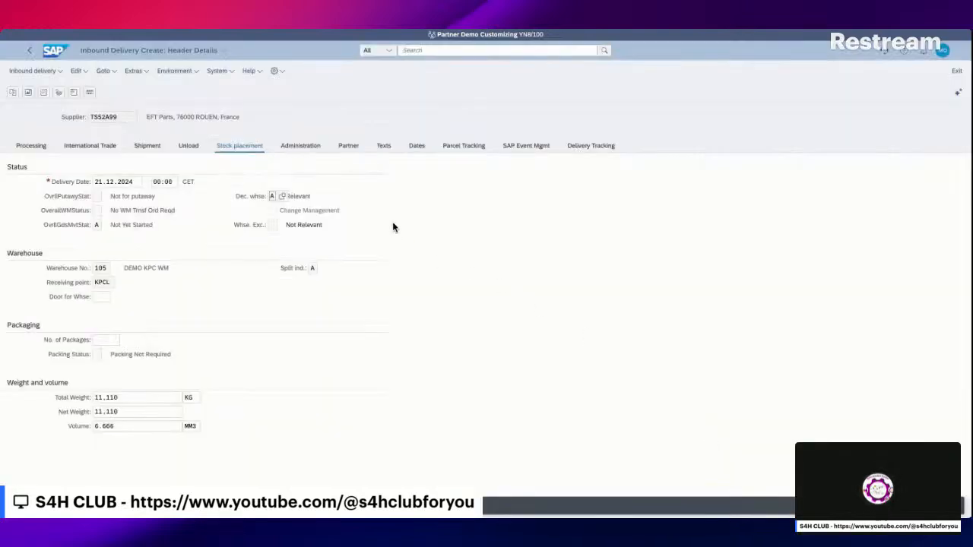
{"action": "left_click", "coordinate": [30, 50]}
Try to maintain serial numbers for delivery item 10.
{"action": "left_click", "coordinate": [21, 253]}
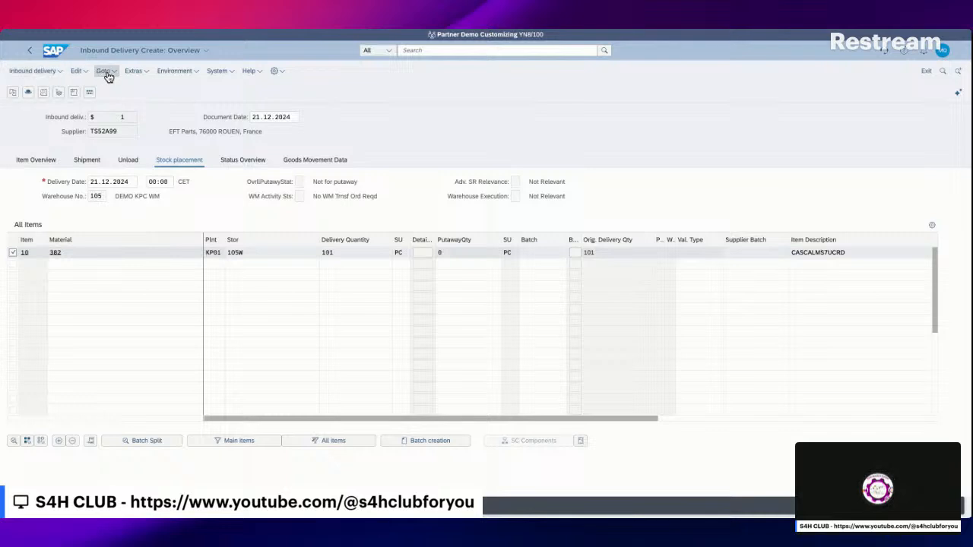
{"action": "left_click", "coordinate": [134, 71]}
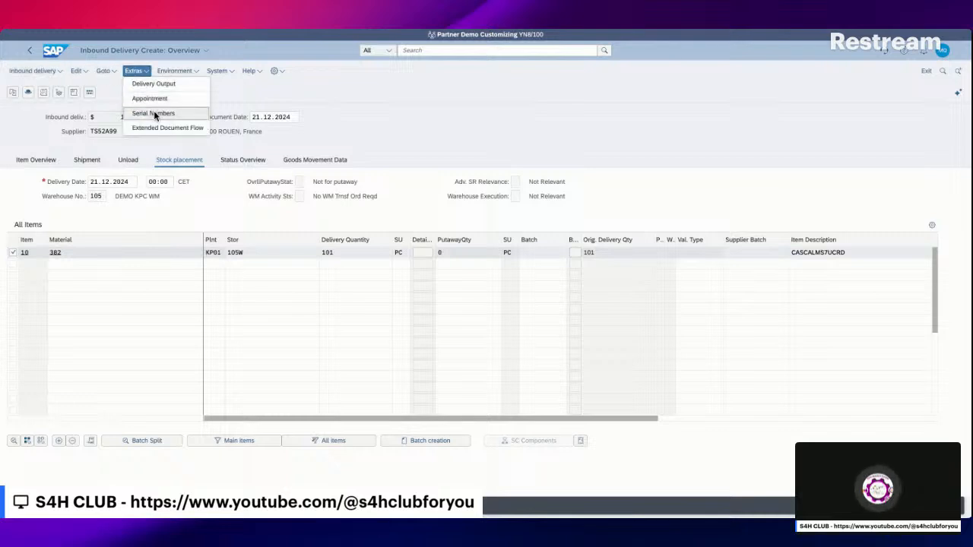
{"action": "left_click", "coordinate": [153, 110]}
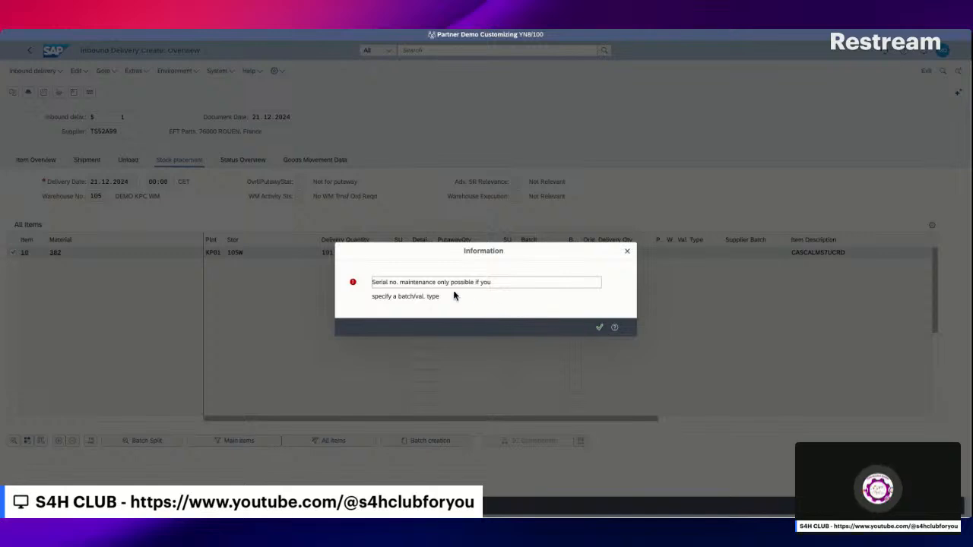
{"action": "left_click", "coordinate": [602, 330]}
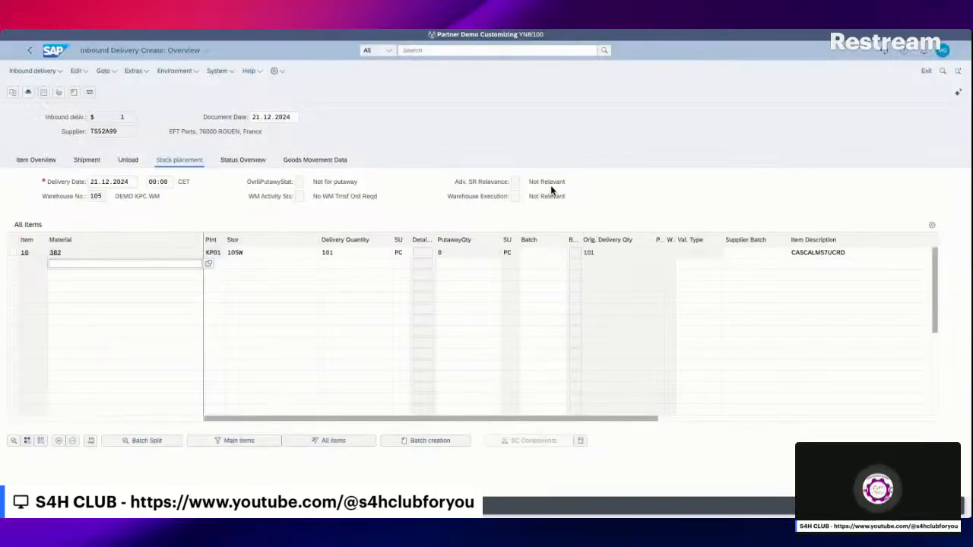
Split delivery item 10 into two batch split items with quantities of 100 and 1.
{"action": "left_click", "coordinate": [535, 254]}
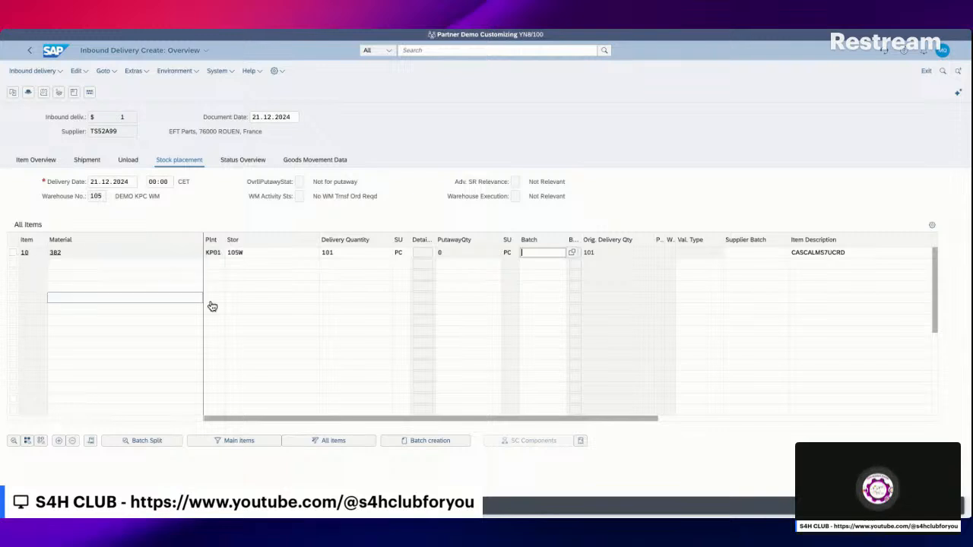
{"action": "left_click", "coordinate": [13, 254]}
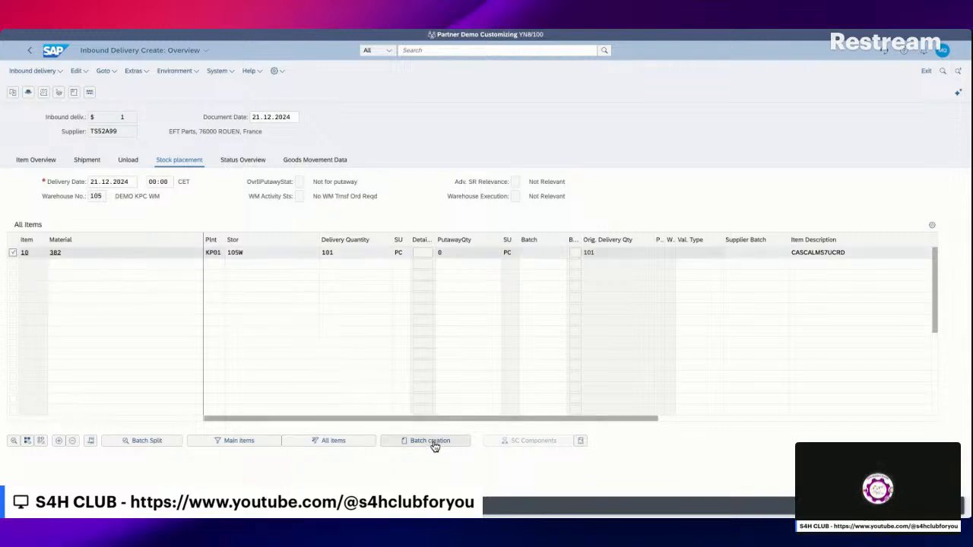
{"action": "left_click", "coordinate": [154, 443]}
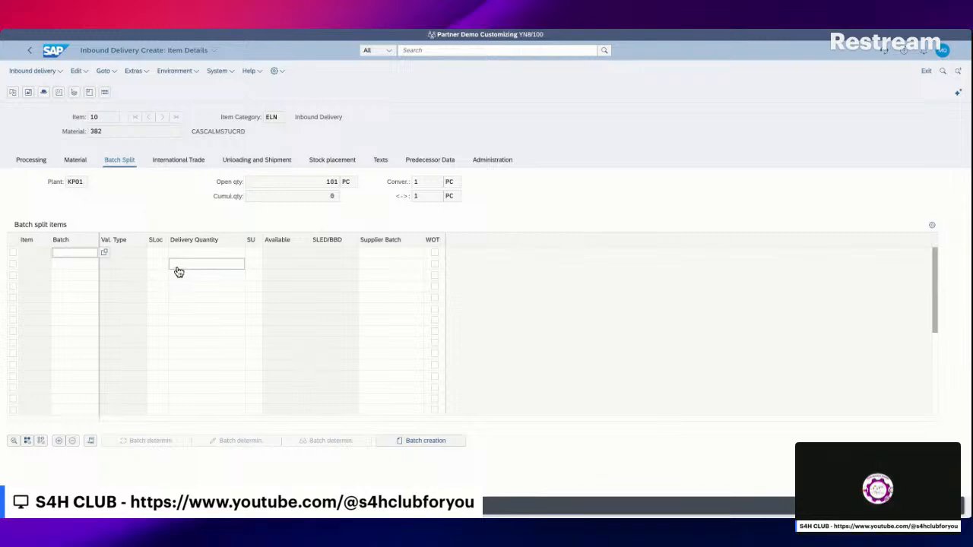
{"action": "left_click", "coordinate": [205, 258]}
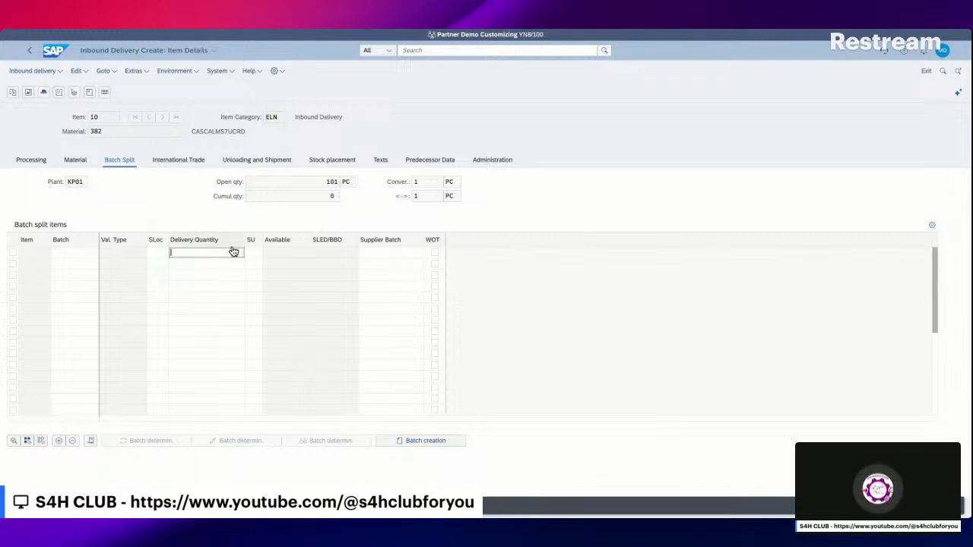
{"action": "type", "text": "100"}
{"action": "left_click", "coordinate": [191, 268]}
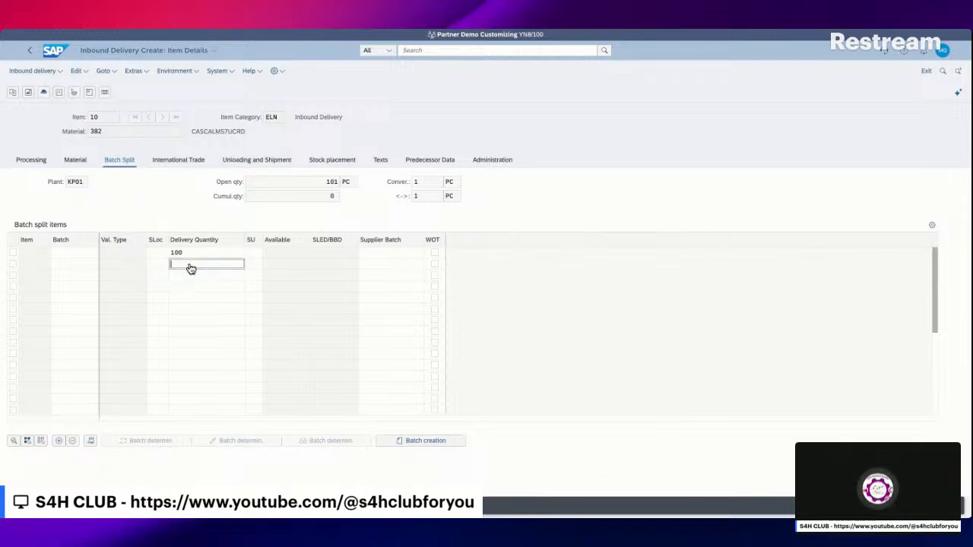
{"action": "left_click", "coordinate": [375, 252]}
{"action": "key", "text": "Return"}
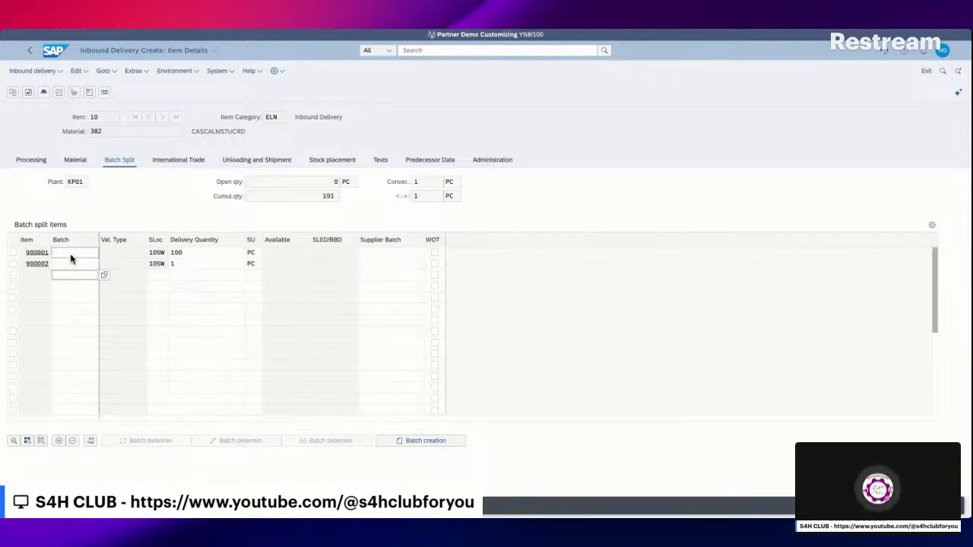
Try to create batches for both batch split items, and clear their selection.
{"action": "left_click", "coordinate": [21, 254]}
{"action": "left_click", "coordinate": [12, 253]}
{"action": "left_click", "coordinate": [12, 265]}
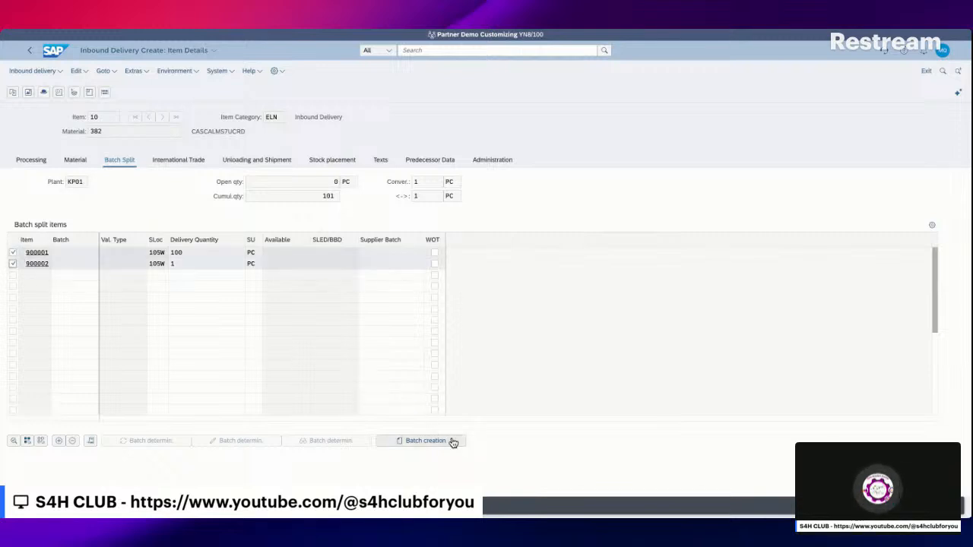
{"action": "left_click", "coordinate": [457, 444]}
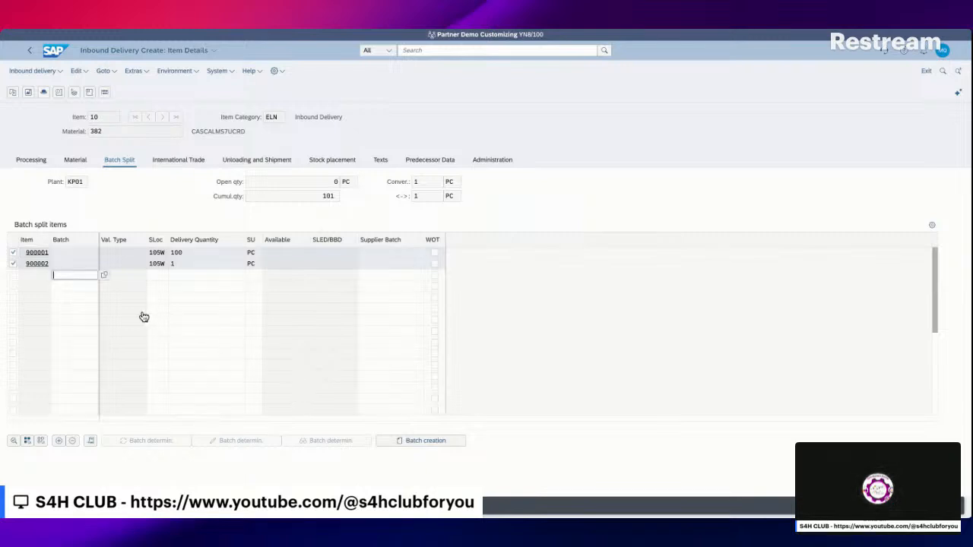
{"action": "left_click", "coordinate": [13, 264]}
{"action": "left_click", "coordinate": [12, 253]}
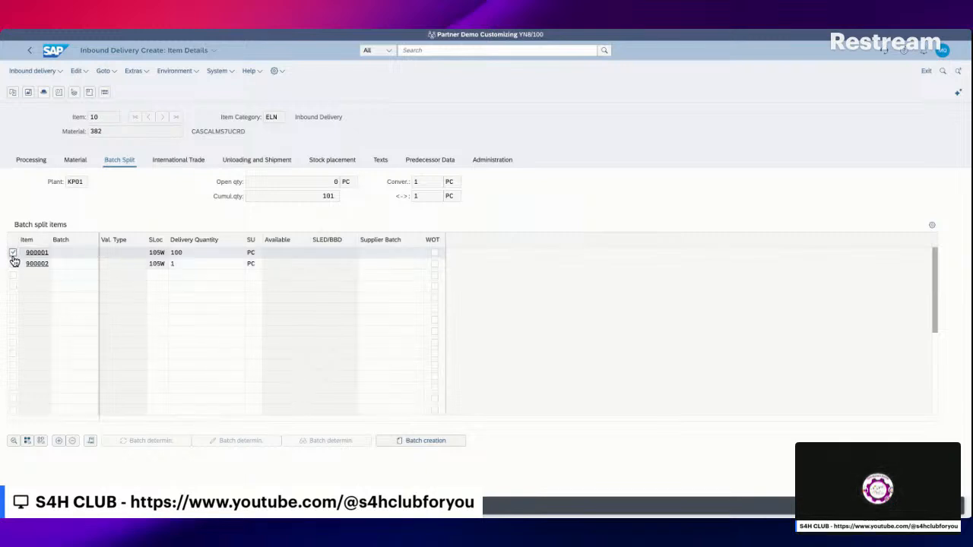
Copy the supplier number from the delivery overview and reopen the batch split of item 10.
{"action": "left_click", "coordinate": [387, 255]}
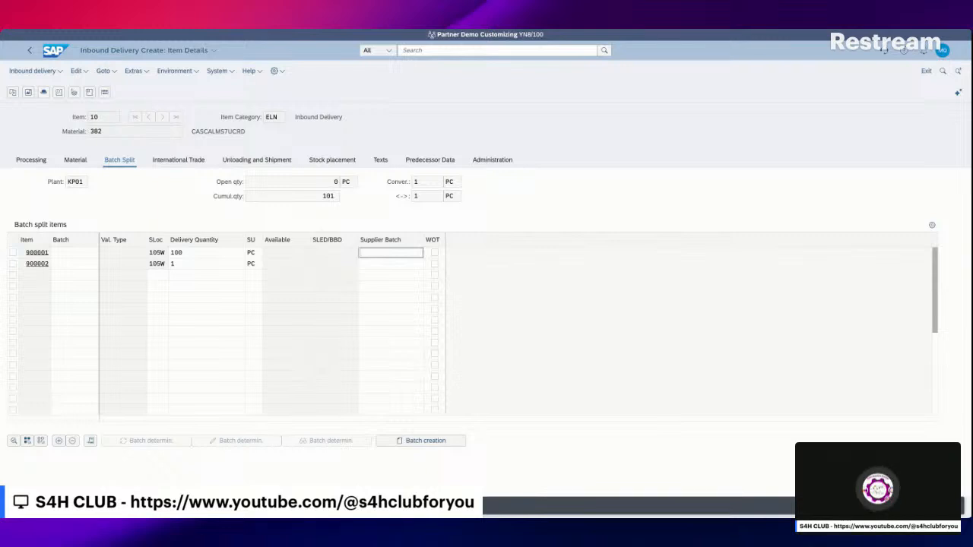
{"action": "left_click", "coordinate": [29, 51]}
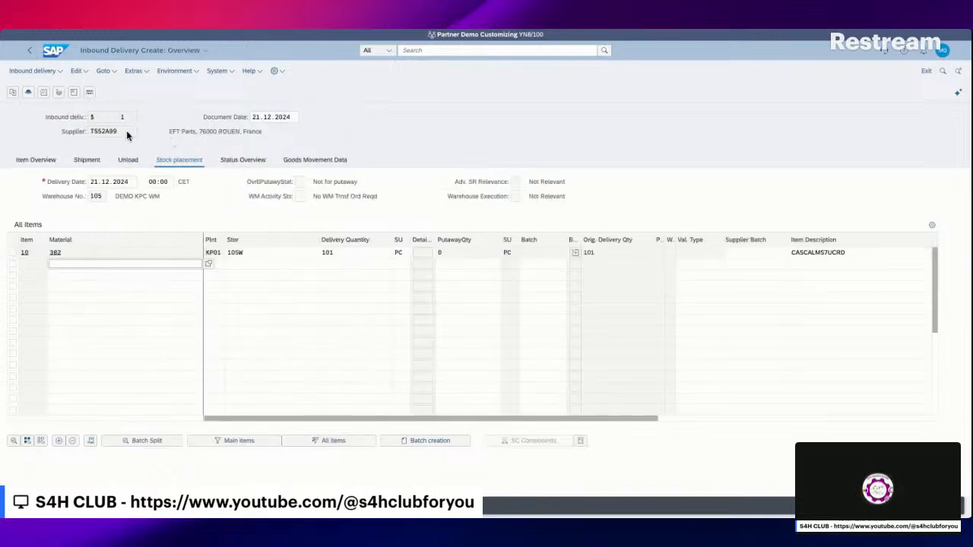
{"action": "double_click", "coordinate": [120, 131]}
{"action": "key", "text": "ctrl+c"}
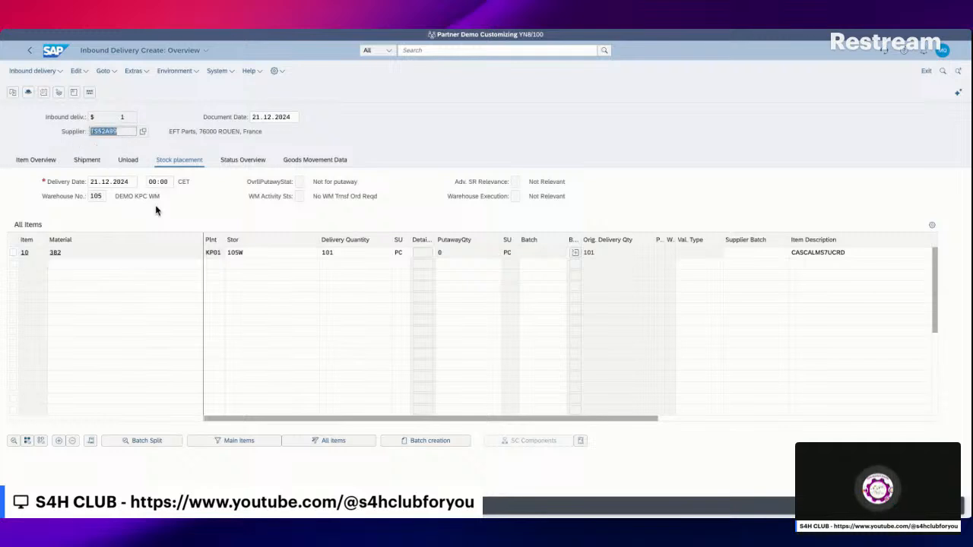
{"action": "left_click", "coordinate": [13, 254]}
{"action": "left_click", "coordinate": [152, 443]}
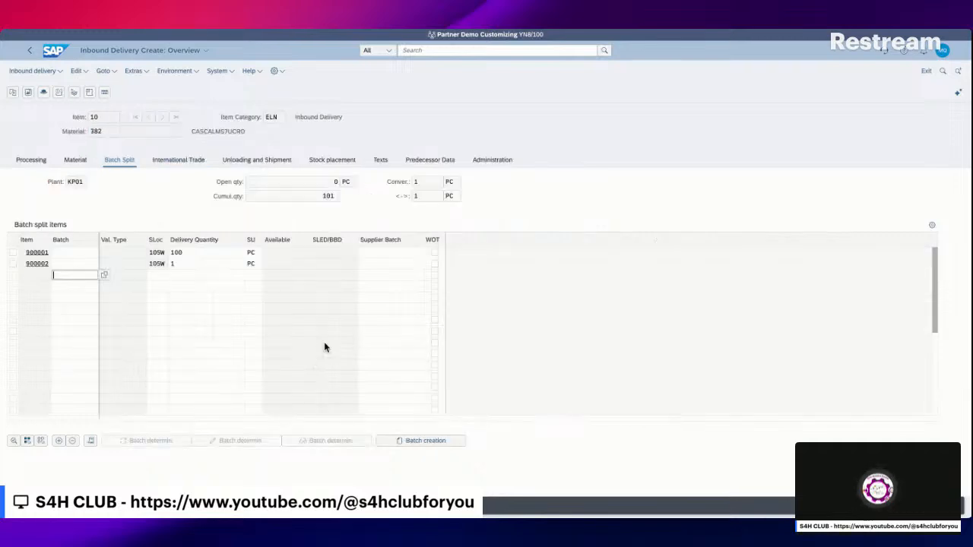
Enter supplier batch TS52A99A for the 100-piece split item and TS52A99B for the 1-piece split item.
{"action": "left_click", "coordinate": [82, 255]}
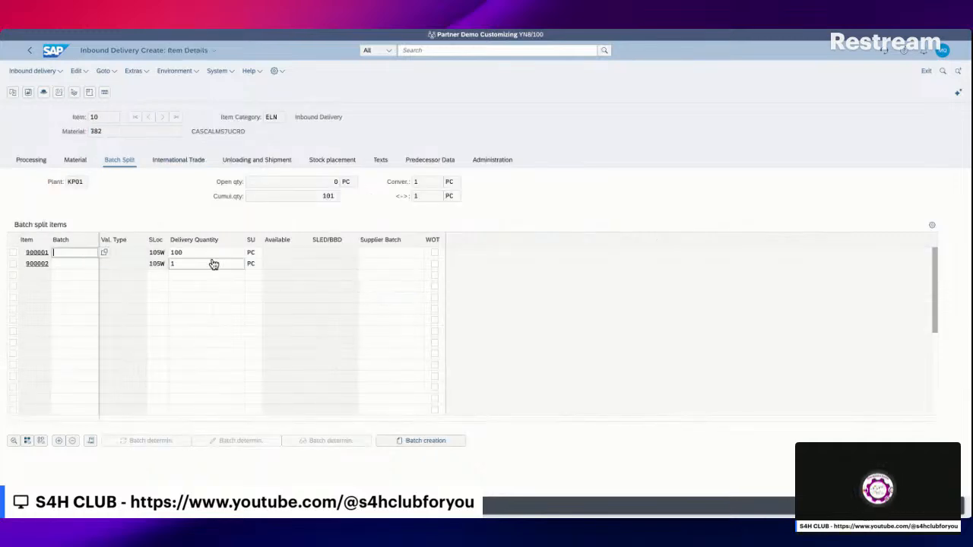
{"action": "left_click", "coordinate": [387, 254]}
{"action": "key", "text": "ctrl+v"}
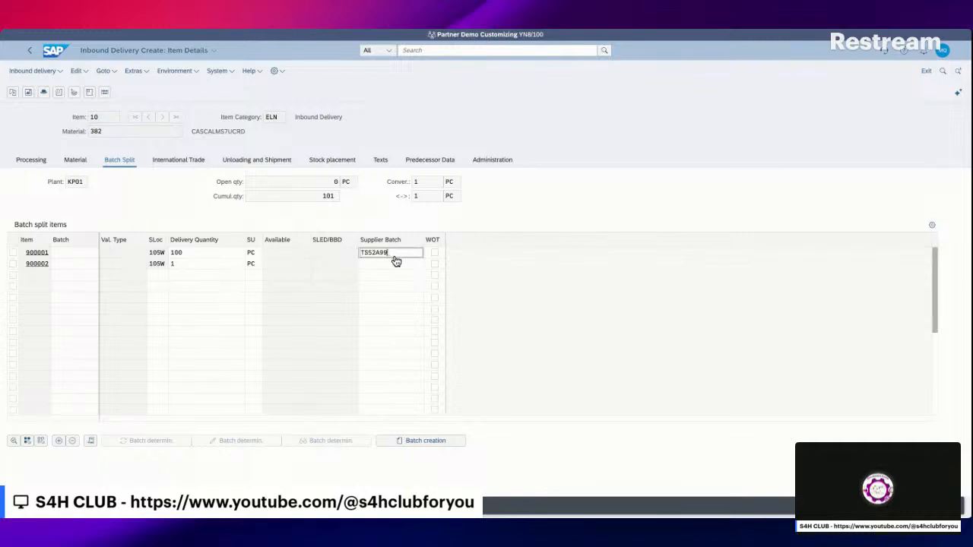
{"action": "type", "text": "a"}
{"action": "left_click", "coordinate": [396, 265]}
{"action": "key", "text": "ctrl+v"}
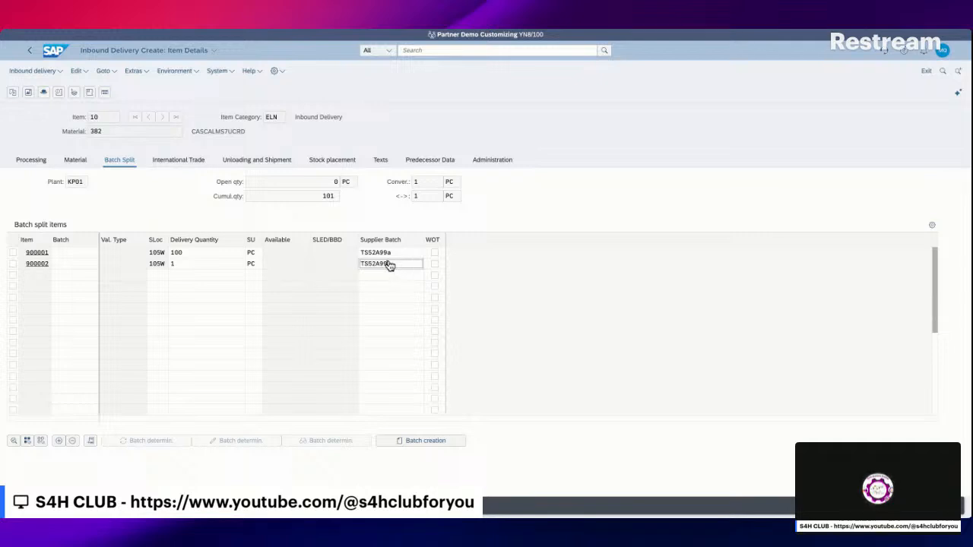
{"action": "type", "text": "b"}
{"action": "key", "text": "Return"}
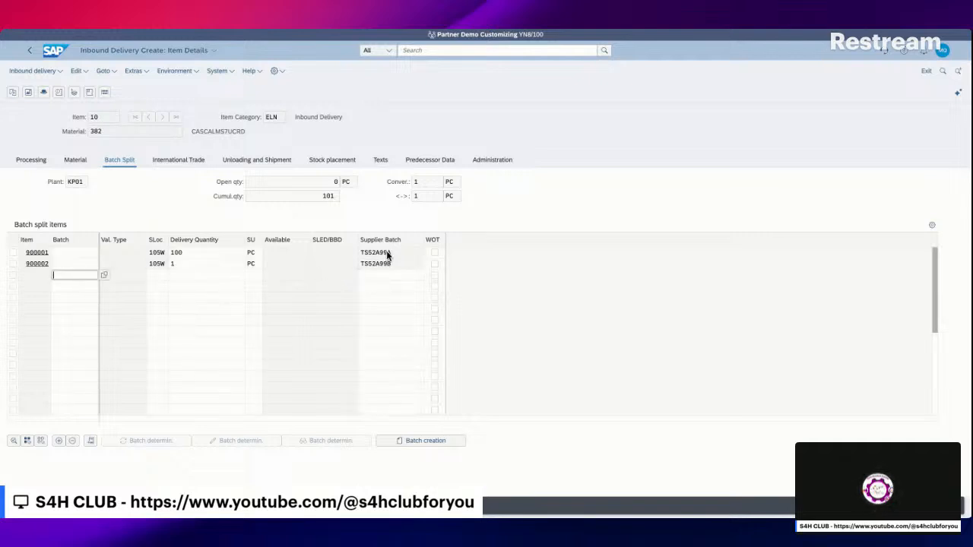
Copy supplier batch TS52A99A into the first split item's batch, and add a new split item with batch TS52A99B.
{"action": "left_click", "coordinate": [395, 257]}
{"action": "double_click", "coordinate": [360, 259]}
{"action": "key", "text": "ctrl+c"}
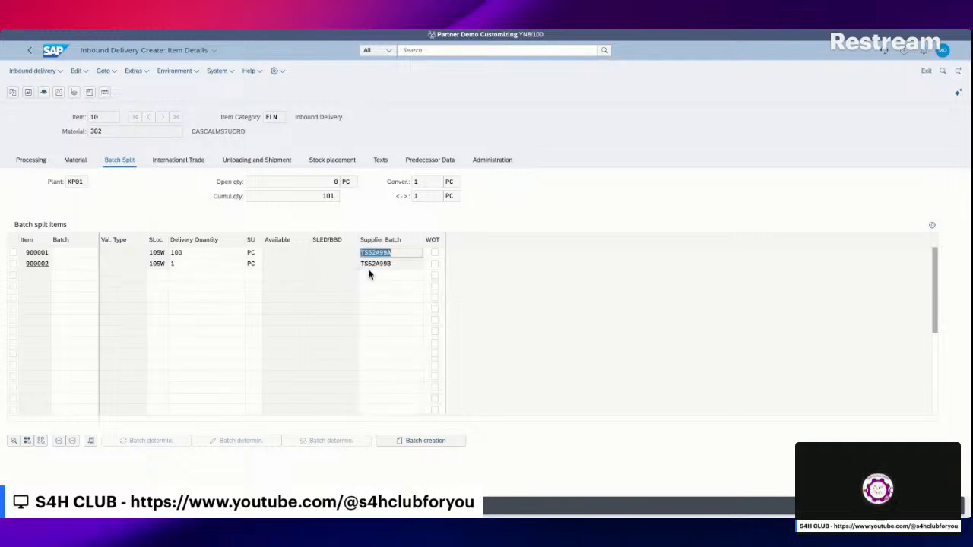
{"action": "left_click", "coordinate": [73, 256]}
{"action": "key", "text": "ctrl+v"}
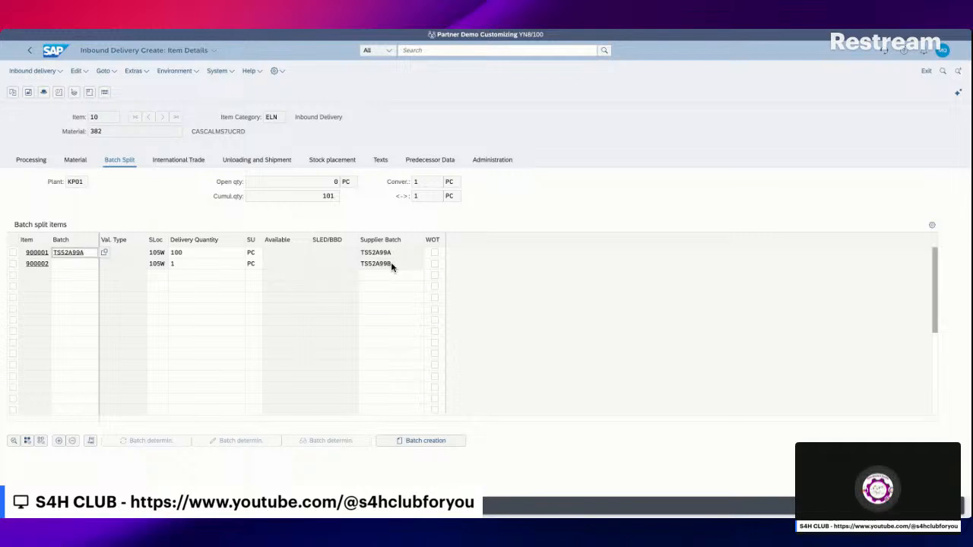
{"action": "double_click", "coordinate": [391, 264]}
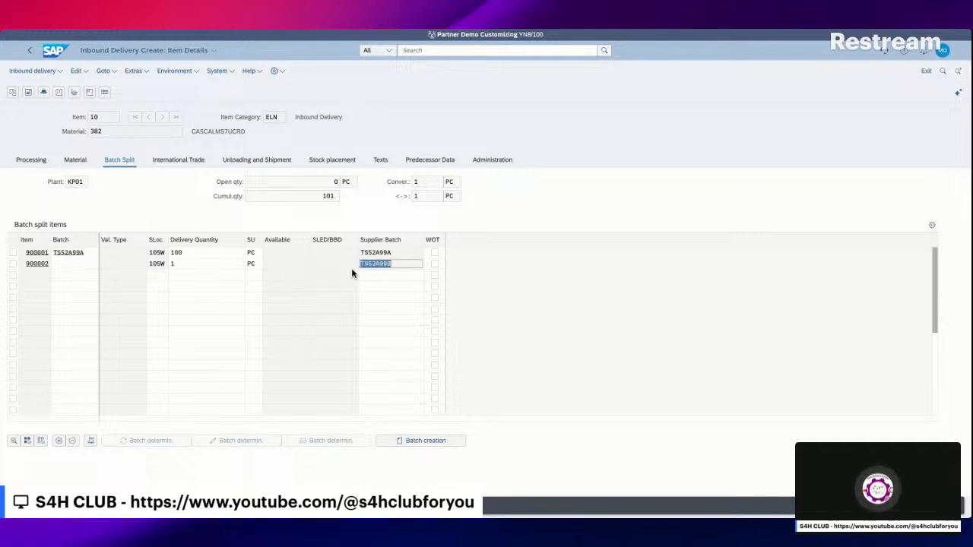
{"action": "left_click", "coordinate": [84, 265]}
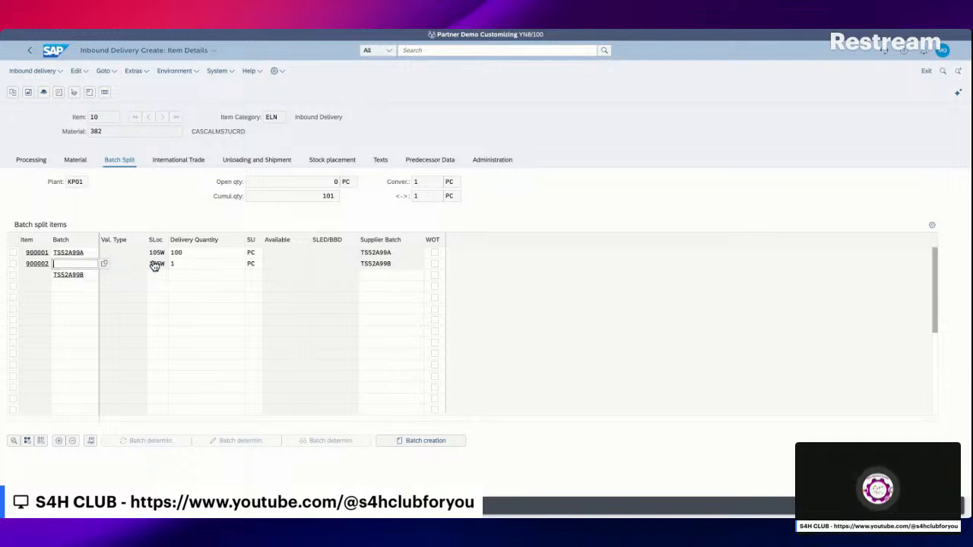
{"action": "left_click", "coordinate": [90, 275]}
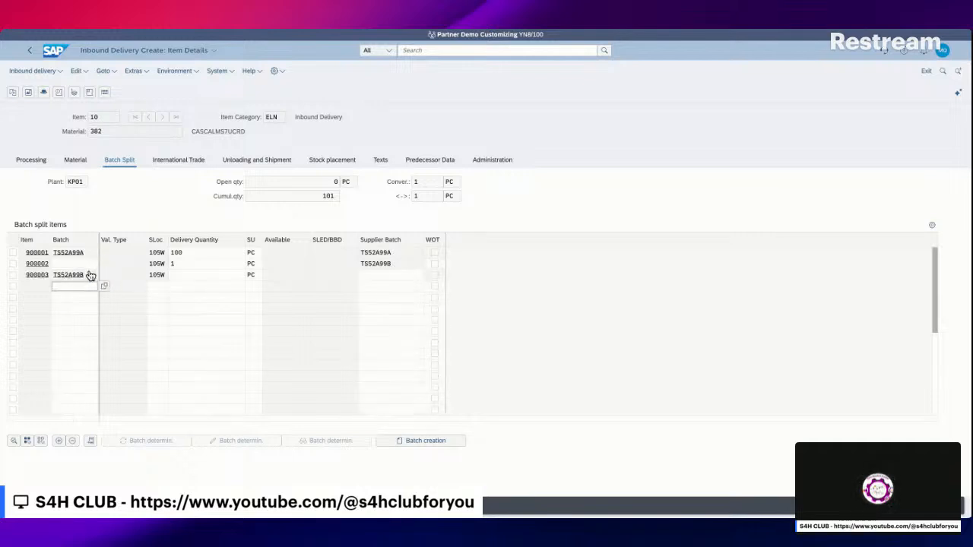
Delete split item 900002, and give the split item with batch TS52A99B quantity 1 and supplier batch TS52A99B.
{"action": "left_click", "coordinate": [13, 265]}
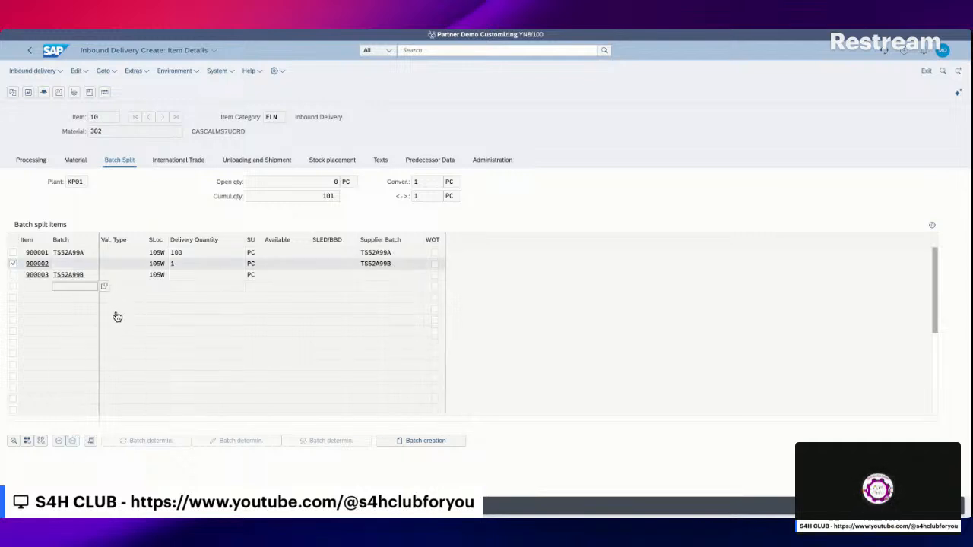
{"action": "left_click", "coordinate": [202, 268]}
{"action": "type", "text": "8"}
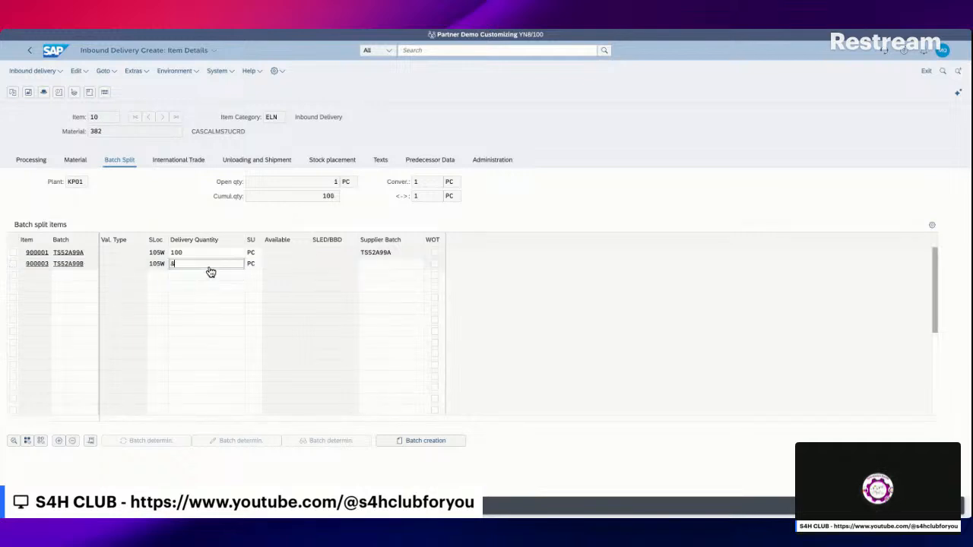
{"action": "type", "text": "1"}
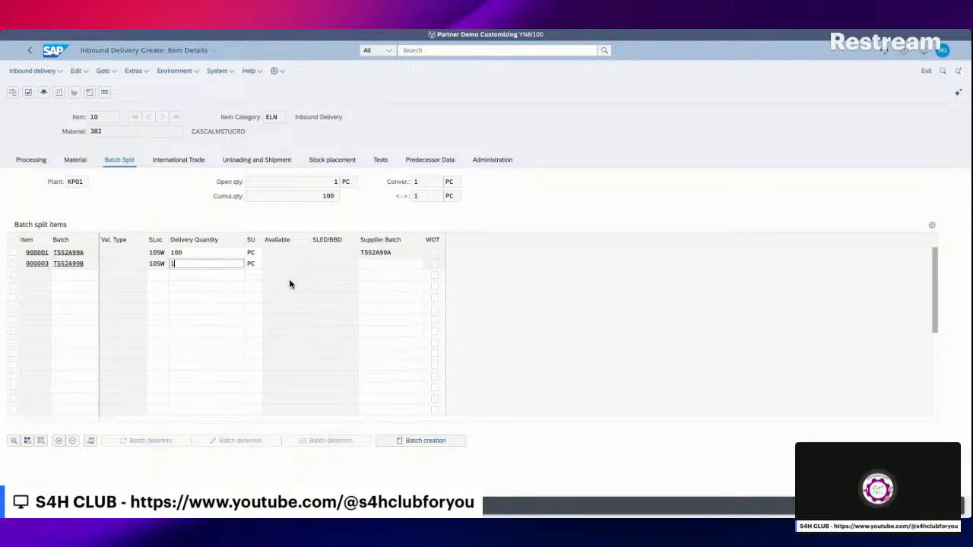
{"action": "left_click", "coordinate": [395, 266]}
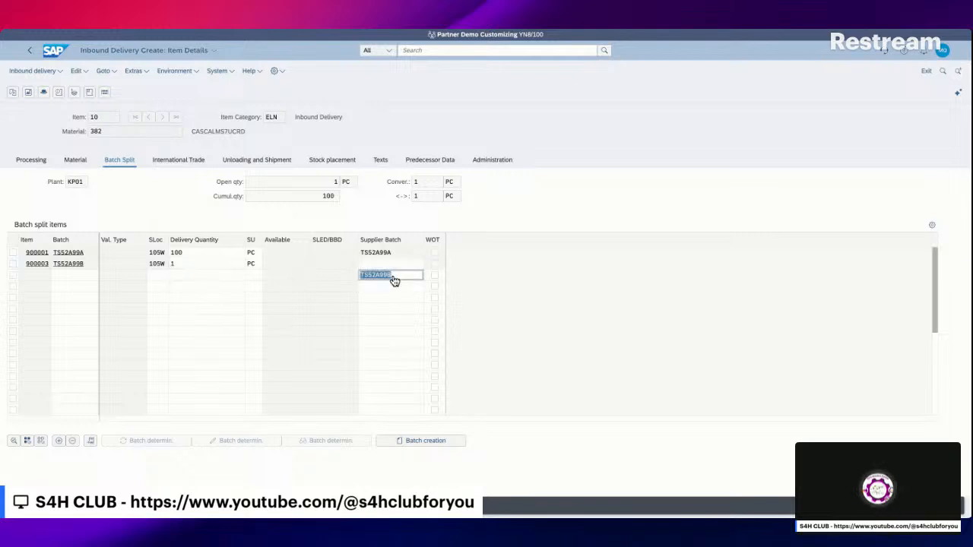
{"action": "left_click", "coordinate": [395, 274]}
{"action": "left_click", "coordinate": [397, 278]}
{"action": "key", "text": "Return"}
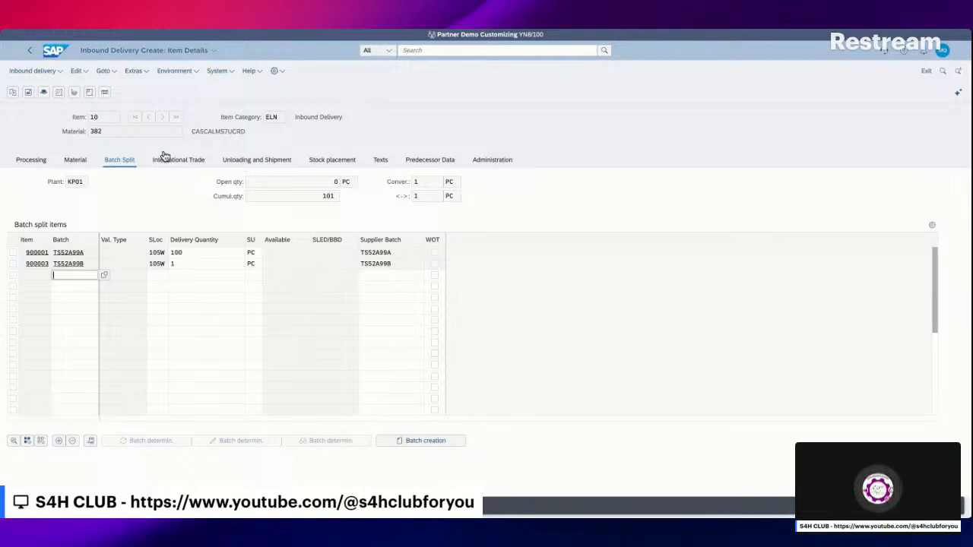
Return to the delivery overview and try to maintain serial numbers for item 10 with its batch split.
{"action": "left_click", "coordinate": [31, 51]}
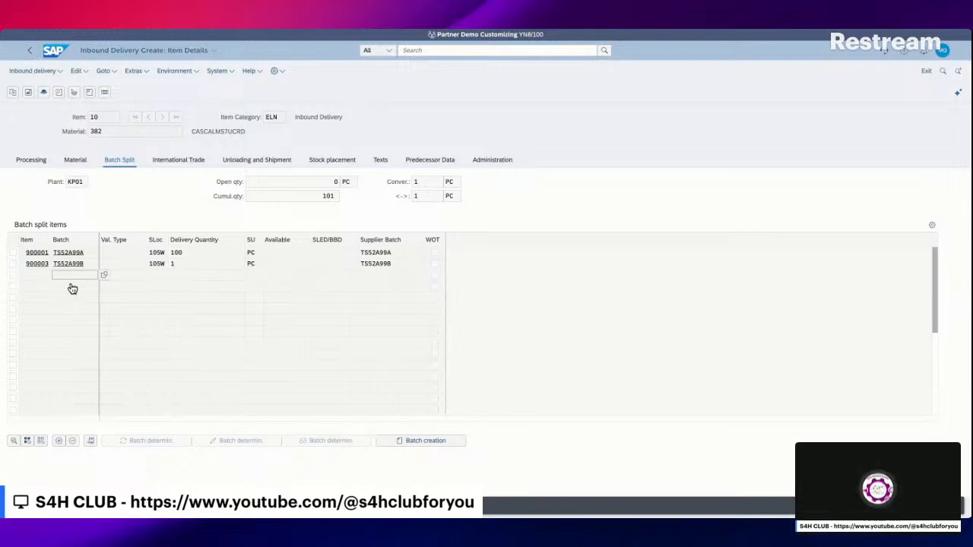
{"action": "left_click", "coordinate": [14, 257]}
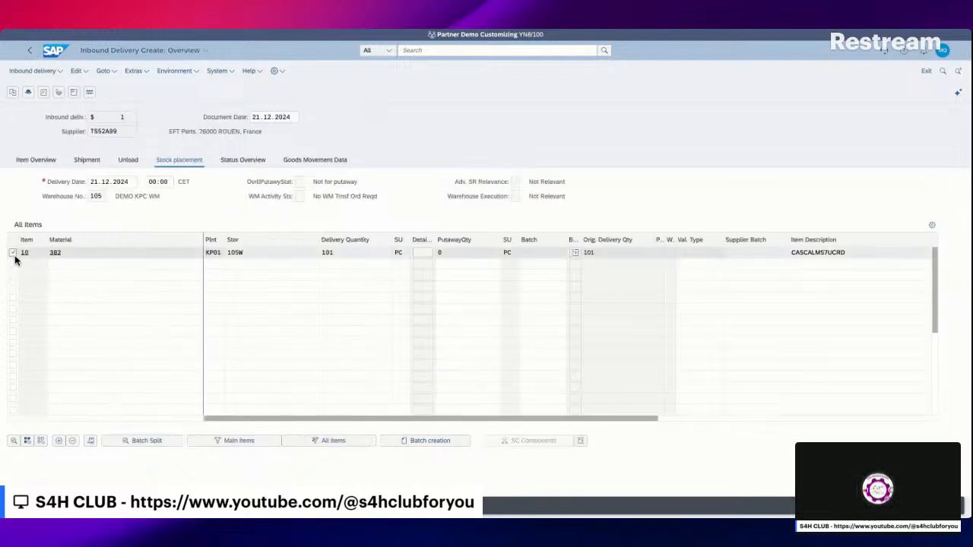
{"action": "left_click", "coordinate": [133, 71]}
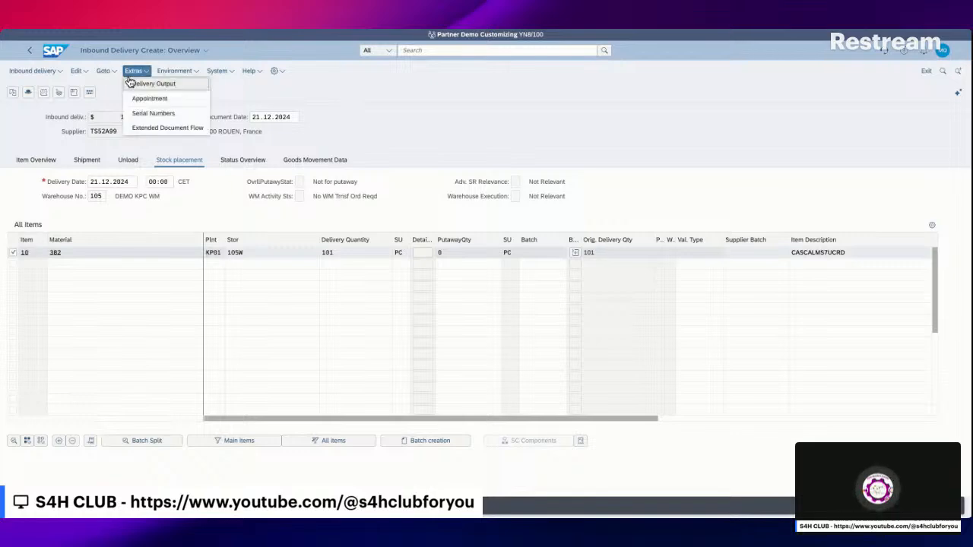
{"action": "left_click", "coordinate": [149, 114]}
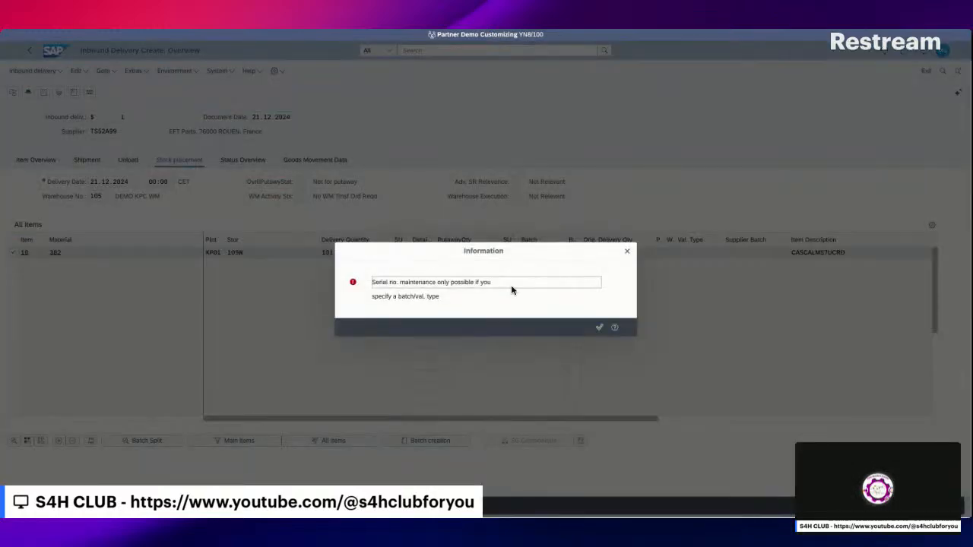
{"action": "key", "text": "Return"}
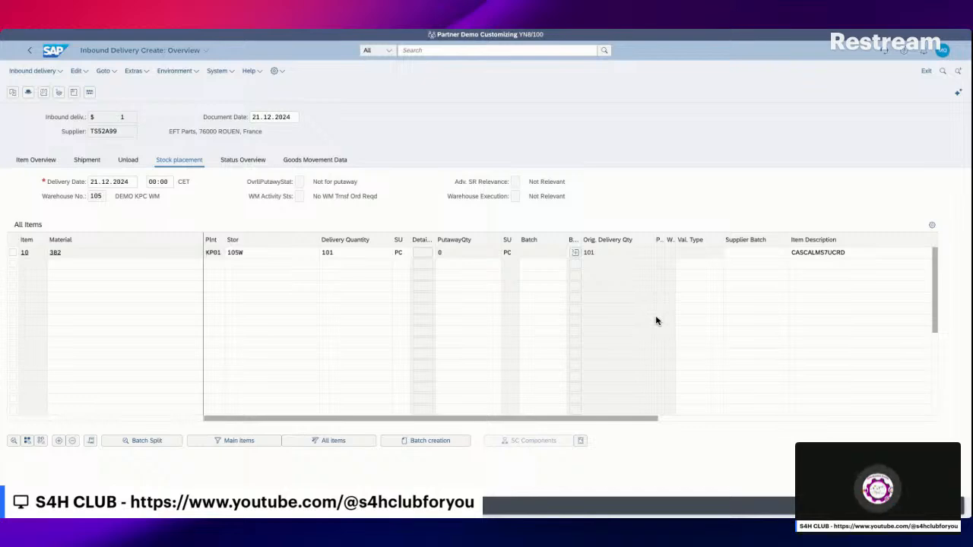
Save the inbound delivery and reopen it through the change transaction.
{"action": "key", "text": "ctrl+s"}
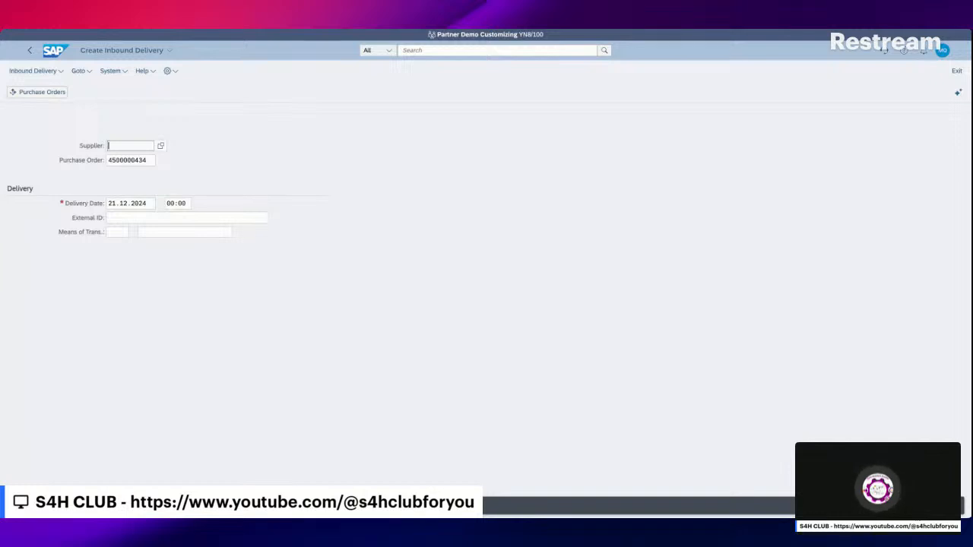
{"action": "left_click", "coordinate": [30, 71]}
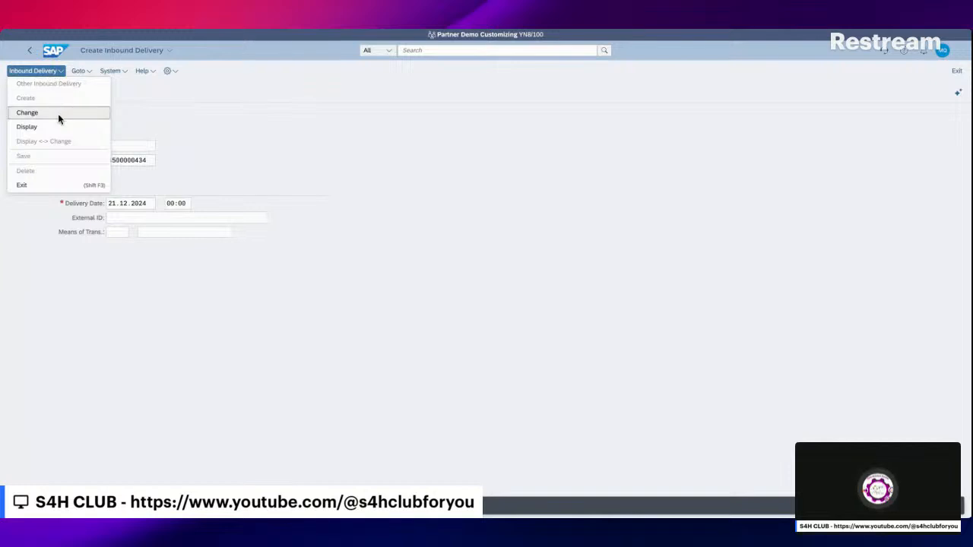
{"action": "left_click", "coordinate": [58, 114]}
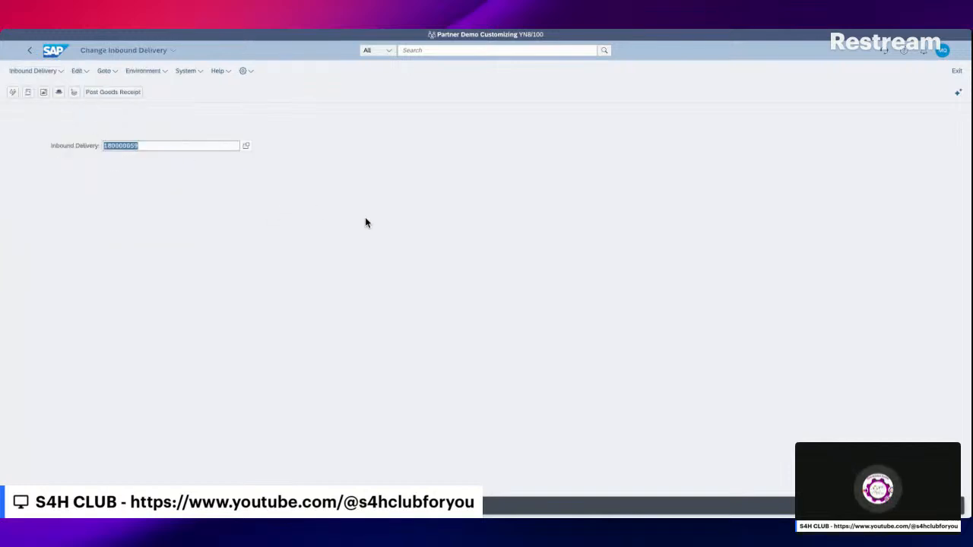
{"action": "key", "text": "Return"}
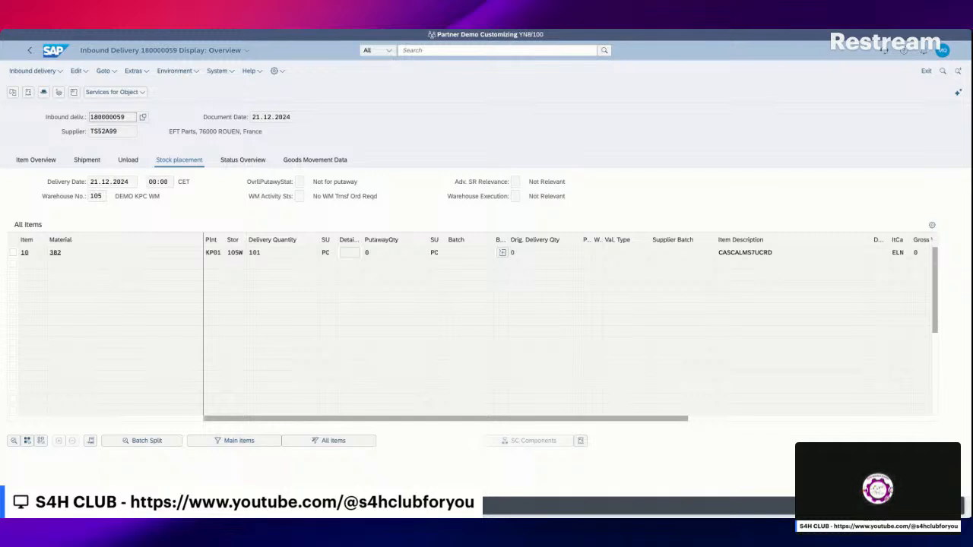
View the details of item 10, and expand and collapse its batch structure in the item overview.
{"action": "left_click", "coordinate": [13, 254]}
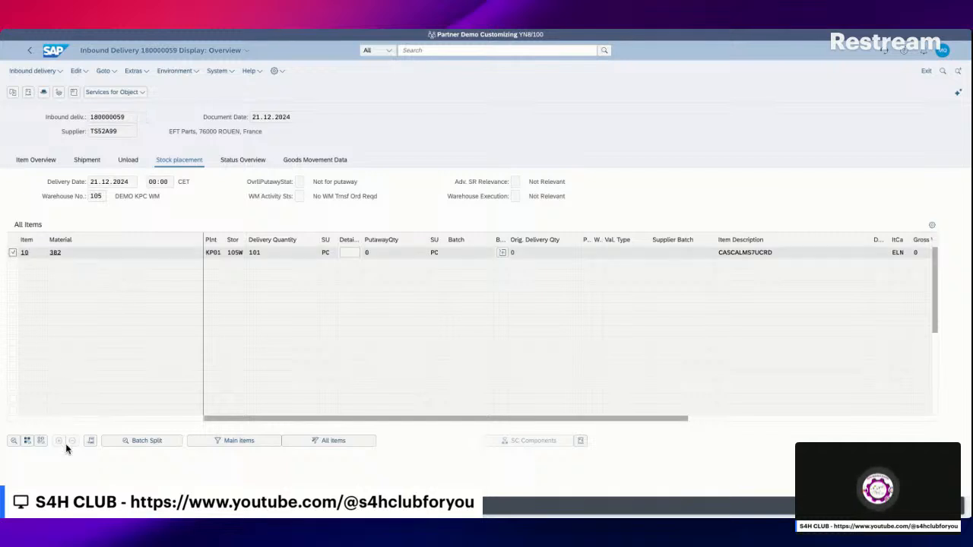
{"action": "left_click", "coordinate": [13, 440]}
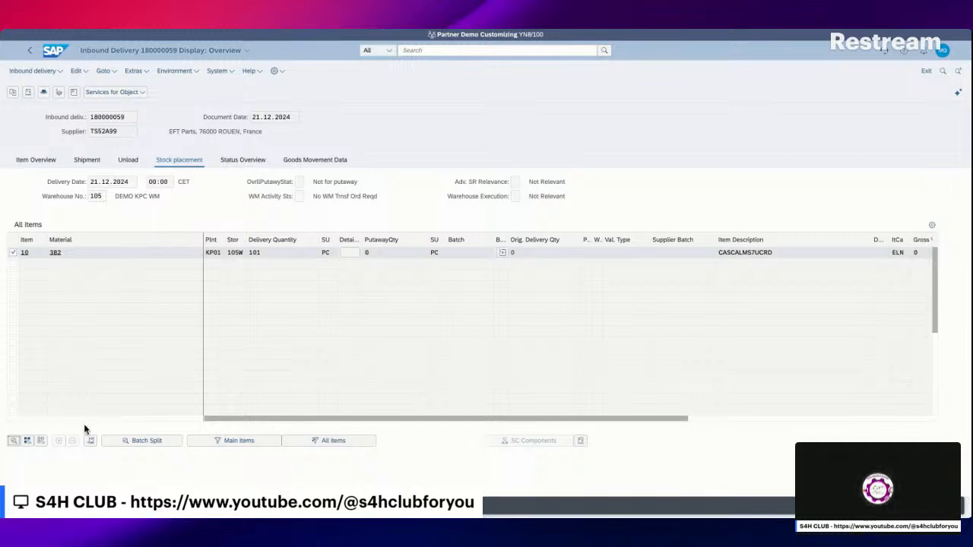
{"action": "left_click", "coordinate": [29, 50]}
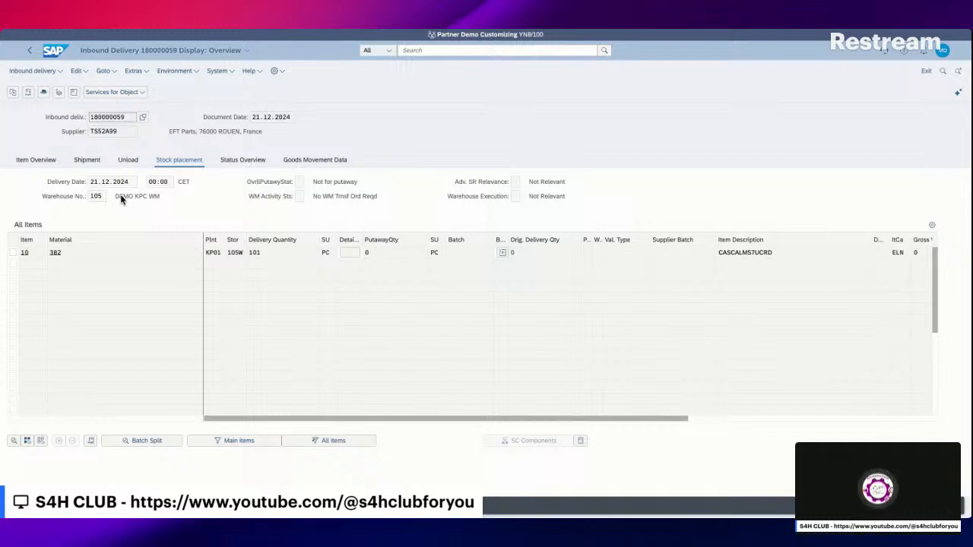
{"action": "left_click", "coordinate": [49, 162]}
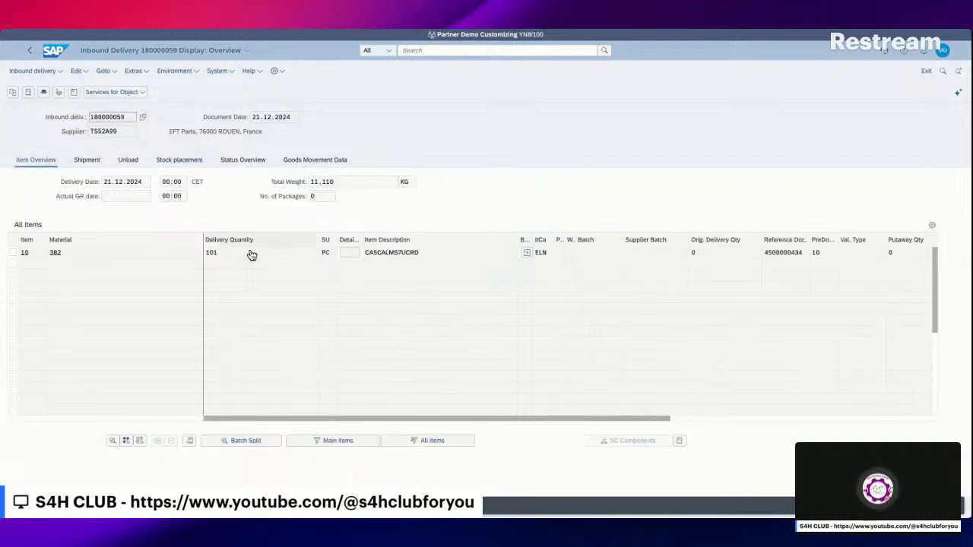
{"action": "left_click", "coordinate": [528, 252]}
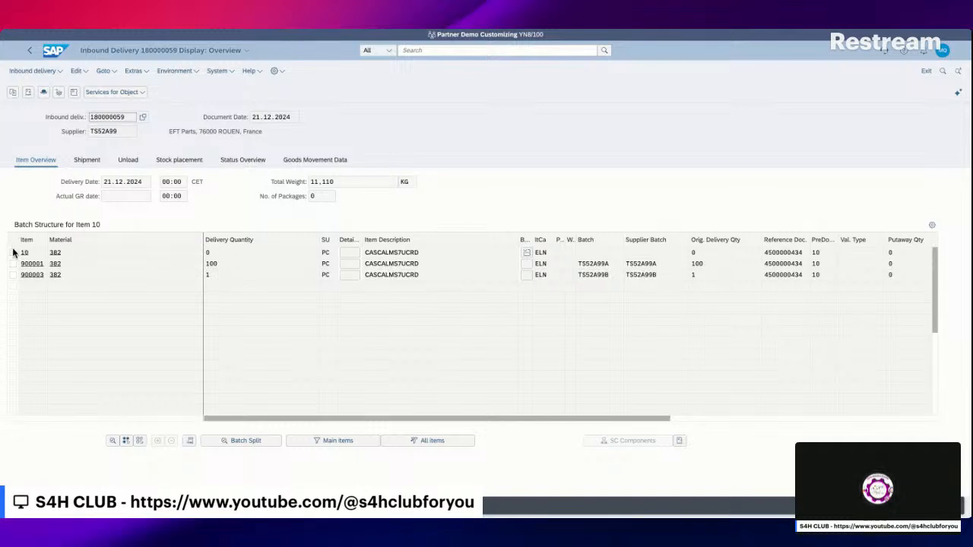
{"action": "left_click", "coordinate": [528, 254]}
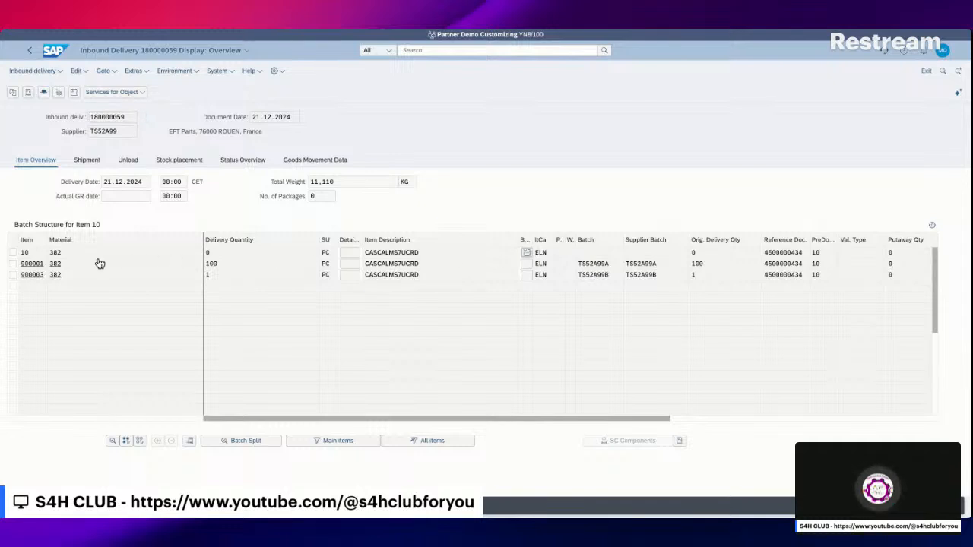
Try to open the serial numbers of item 10 in the saved delivery and read the message's help text.
{"action": "left_click", "coordinate": [15, 254]}
{"action": "left_click", "coordinate": [140, 72]}
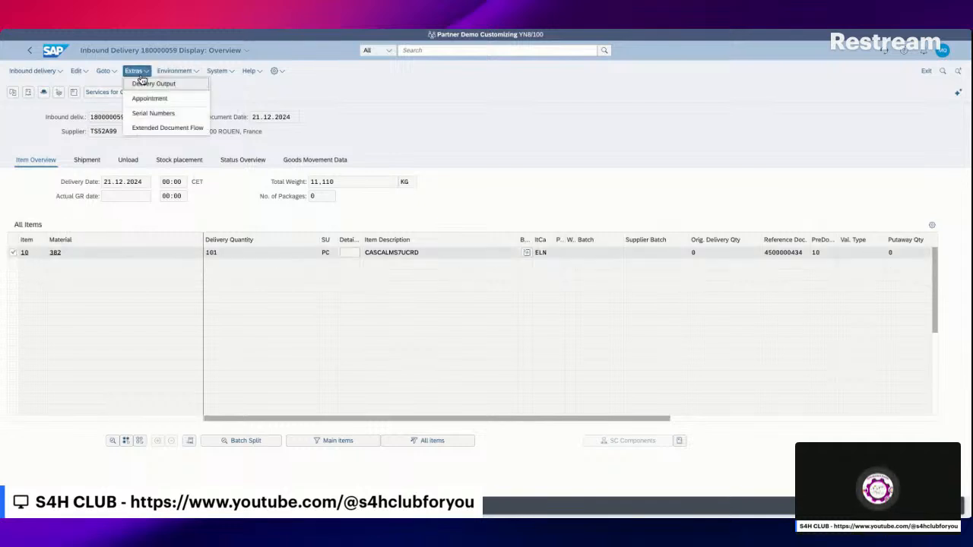
{"action": "left_click", "coordinate": [152, 114]}
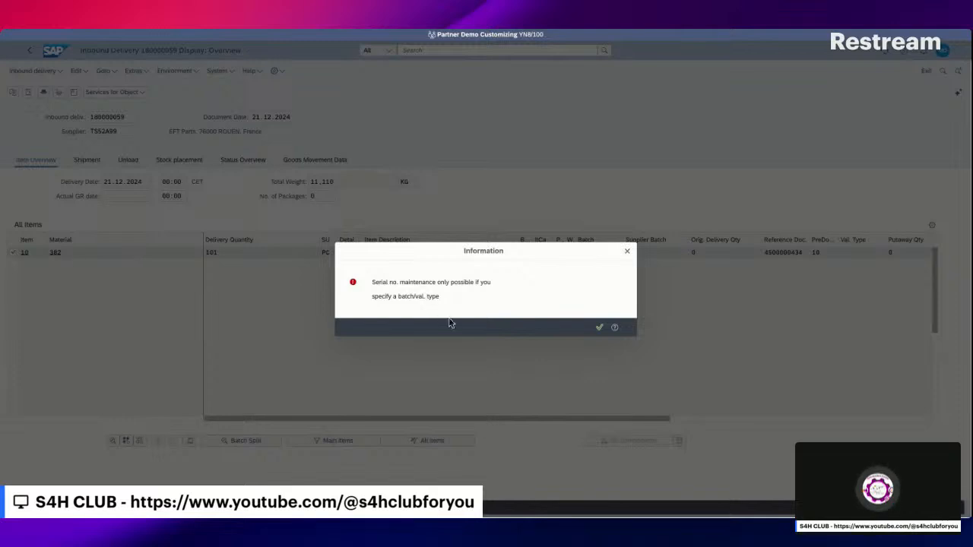
{"action": "left_click", "coordinate": [614, 327]}
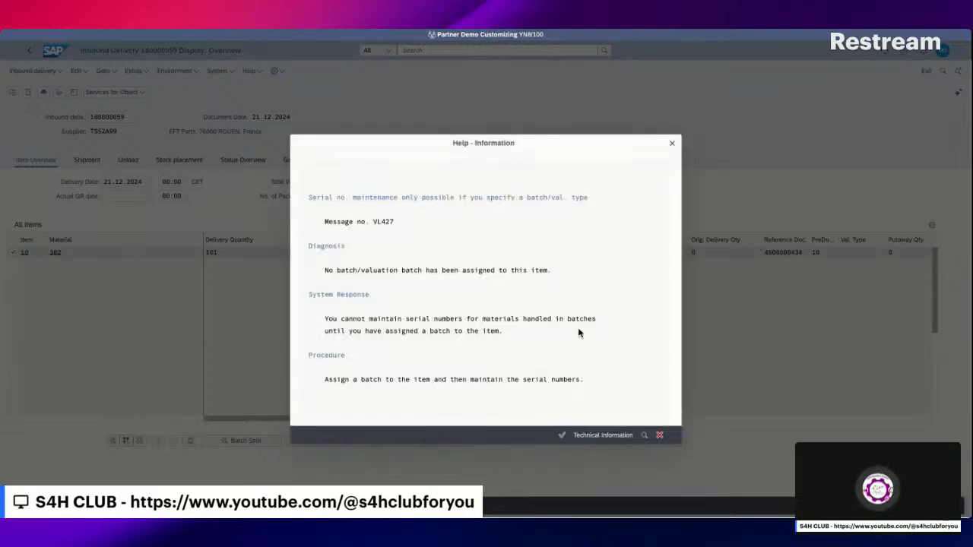
{"action": "left_click", "coordinate": [661, 436]}
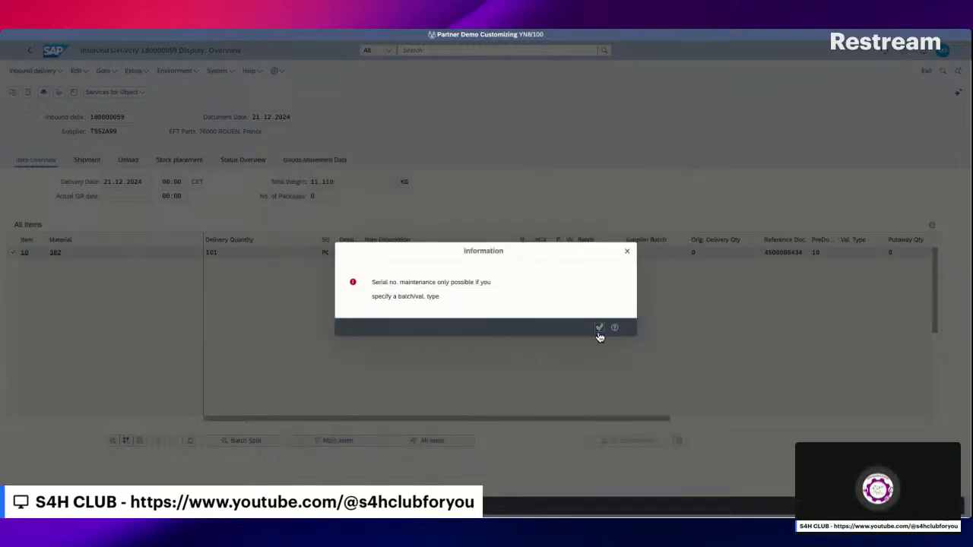
{"action": "left_click", "coordinate": [598, 330]}
Open the details of delivery item 10 and display the master record of its material.
{"action": "double_click", "coordinate": [54, 254]}
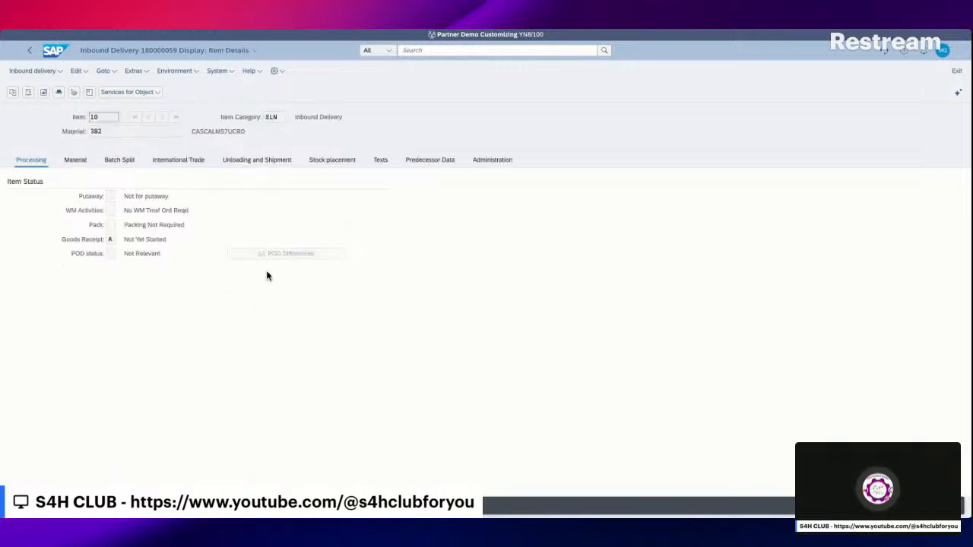
{"action": "left_click", "coordinate": [174, 71]}
{"action": "left_click", "coordinate": [214, 99]}
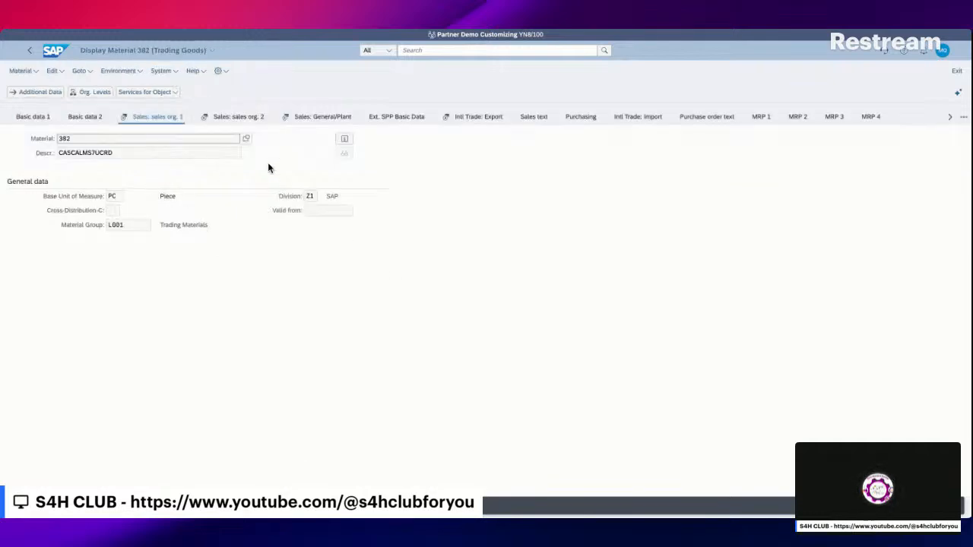
Display the second plant data and storage view of material 382 for plant KP01 and check its serial number profile.
{"action": "left_click", "coordinate": [962, 118]}
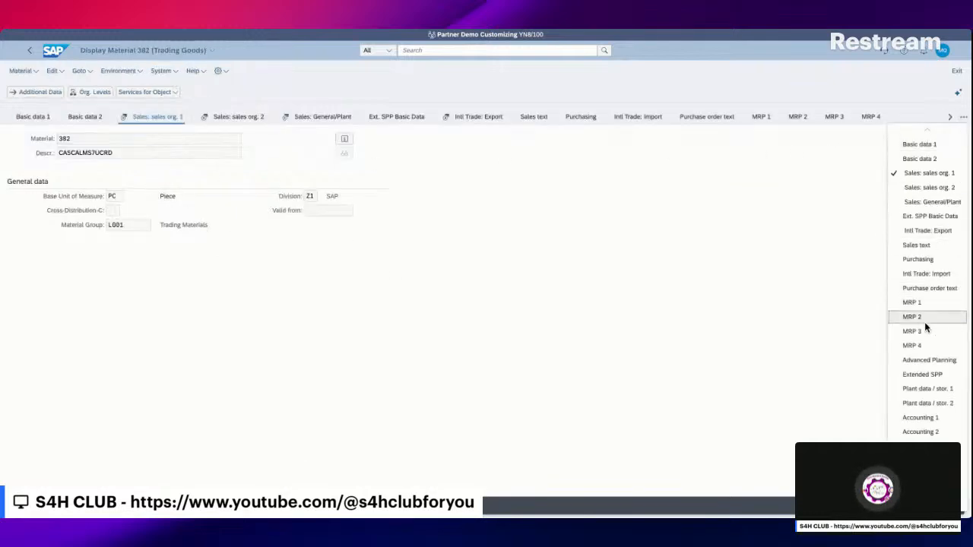
{"action": "left_click", "coordinate": [948, 388]}
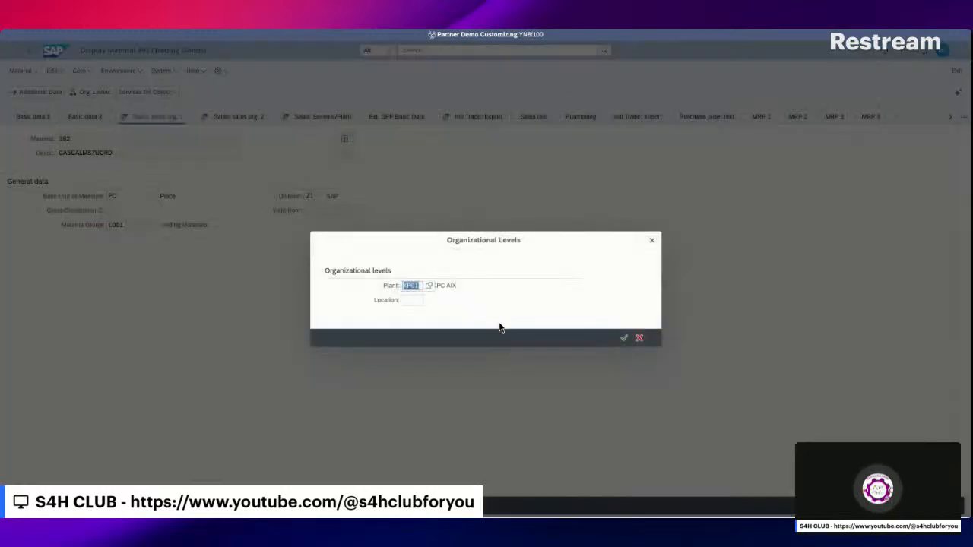
{"action": "left_click", "coordinate": [625, 340]}
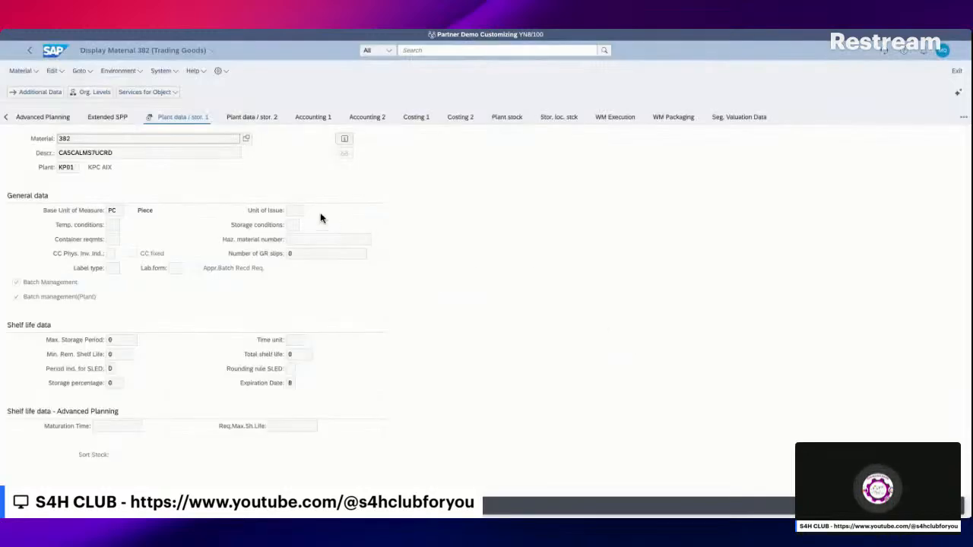
{"action": "left_click", "coordinate": [238, 117]}
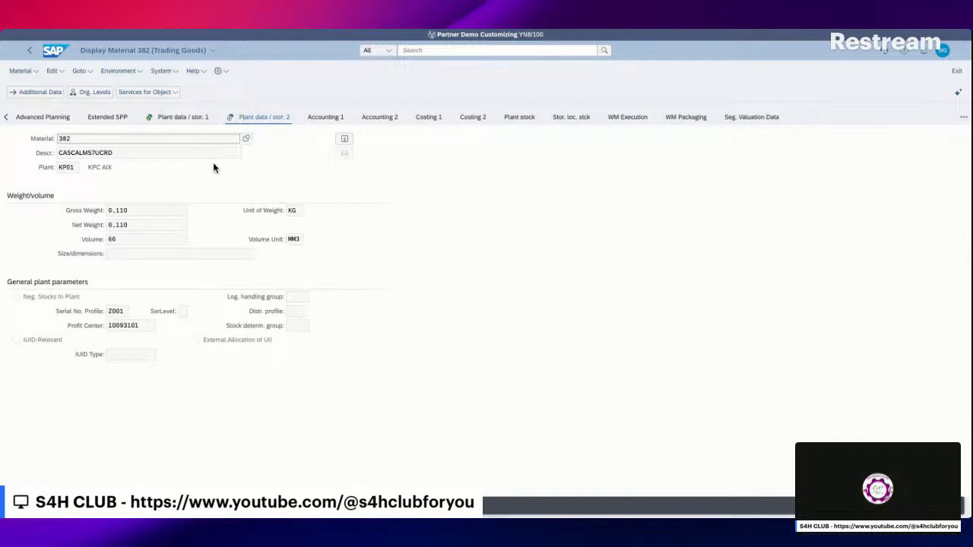
{"action": "double_click", "coordinate": [125, 311]}
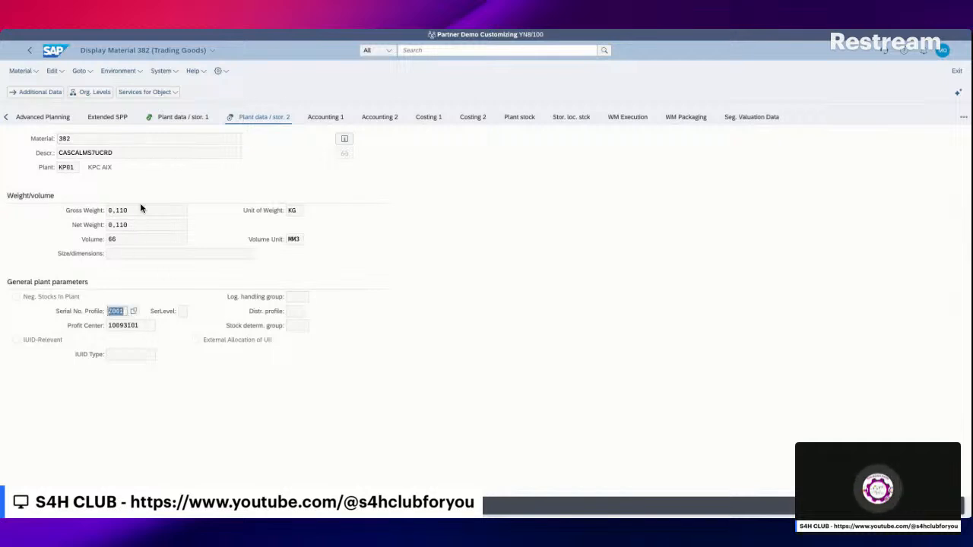
{"action": "double_click", "coordinate": [72, 167]}
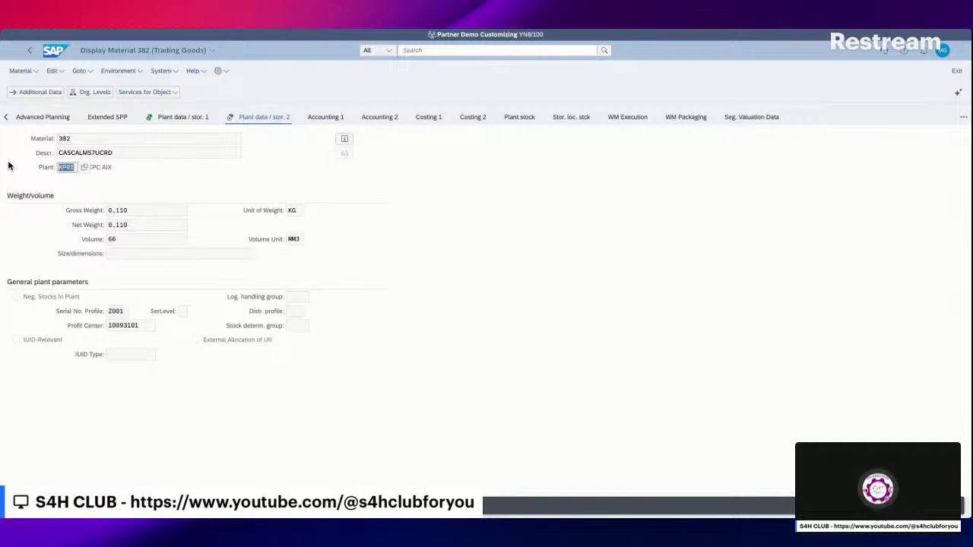
Return to the home page, search for Change Inbound Deliveries, and open its Deliveries variant.
{"action": "left_click", "coordinate": [58, 51]}
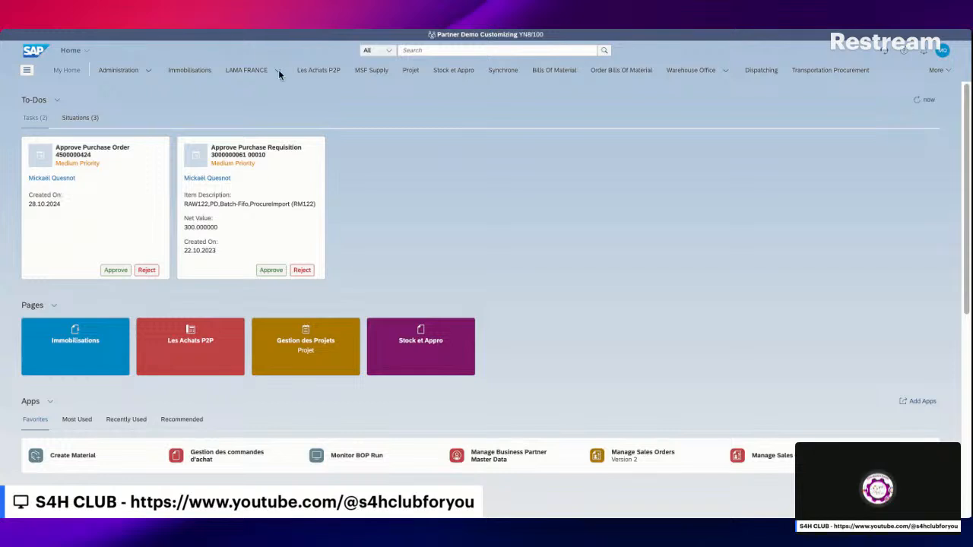
{"action": "left_click", "coordinate": [415, 50]}
{"action": "key", "text": "ctrl+v"}
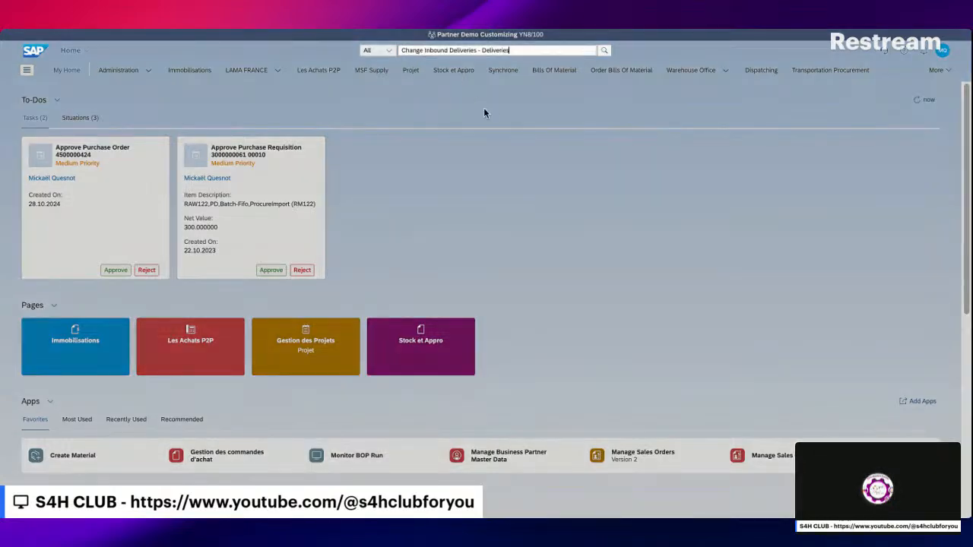
{"action": "left_click_drag", "start_coordinate": [476, 50], "coordinate": [579, 54]}
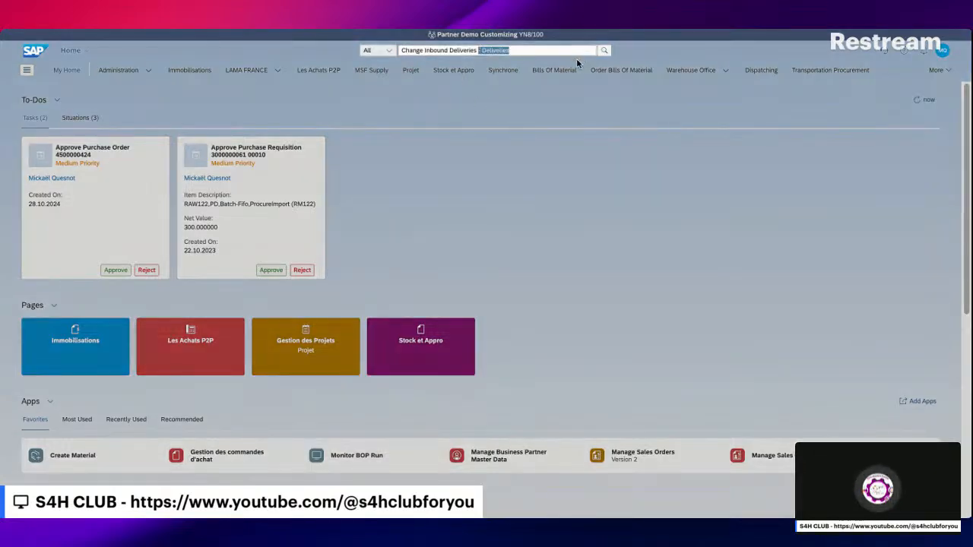
{"action": "key", "text": "BackSpace"}
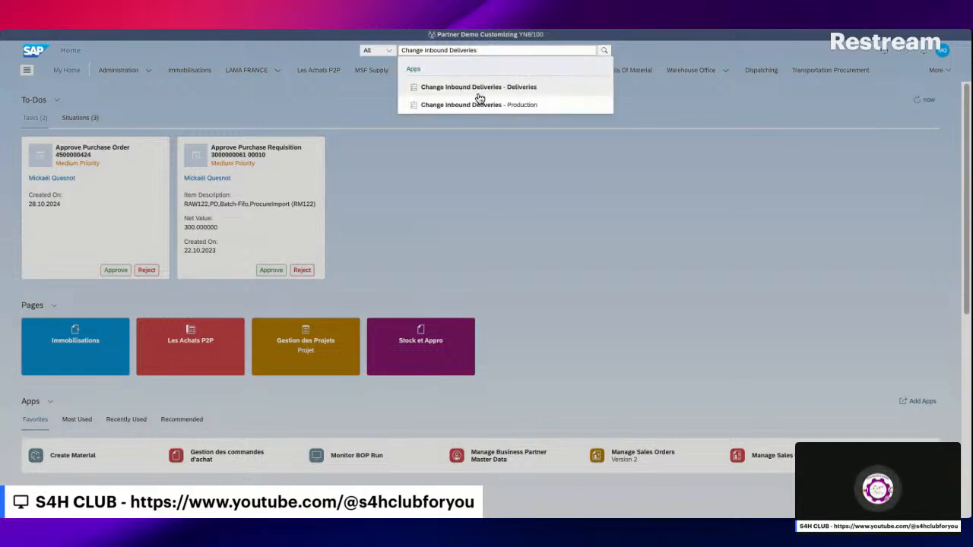
{"action": "left_click", "coordinate": [486, 91]}
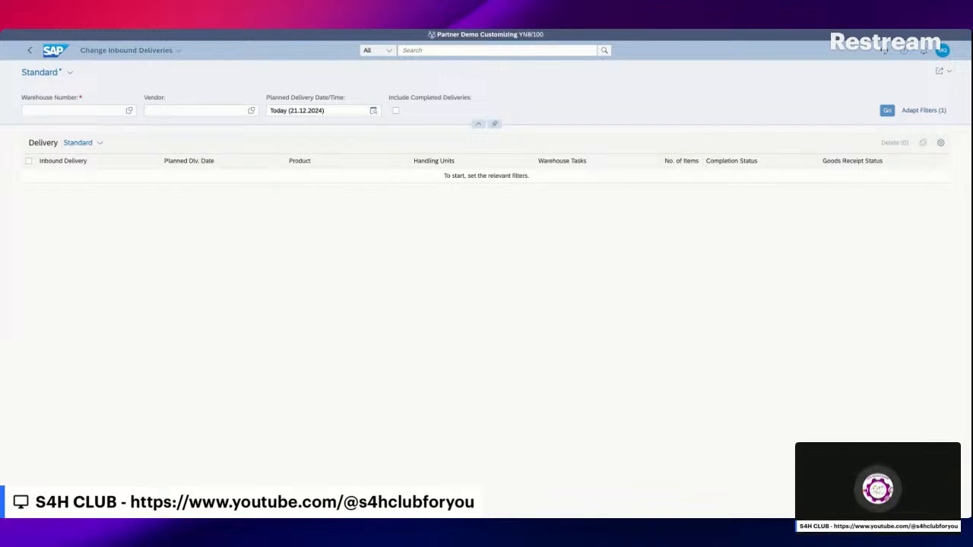
List today's inbound deliveries for warehouse number 1050 and open the delivery containing product 382.
{"action": "key", "text": "Tab"}
{"action": "left_click", "coordinate": [128, 110]}
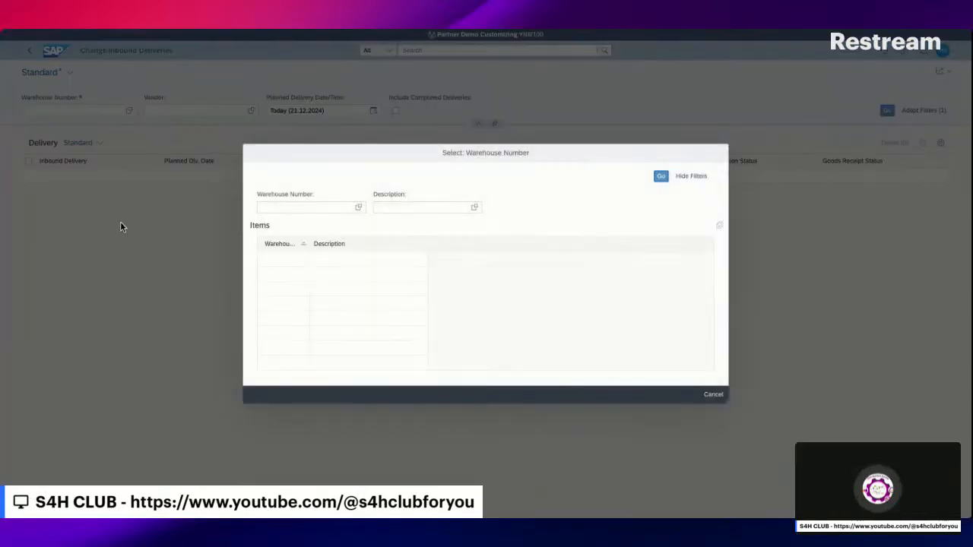
{"action": "left_click", "coordinate": [302, 265]}
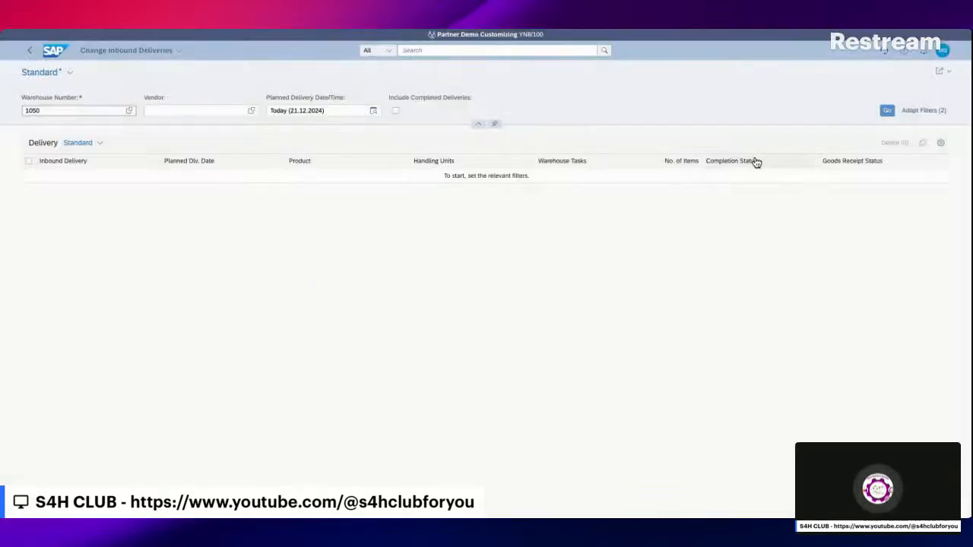
{"action": "left_click", "coordinate": [894, 114]}
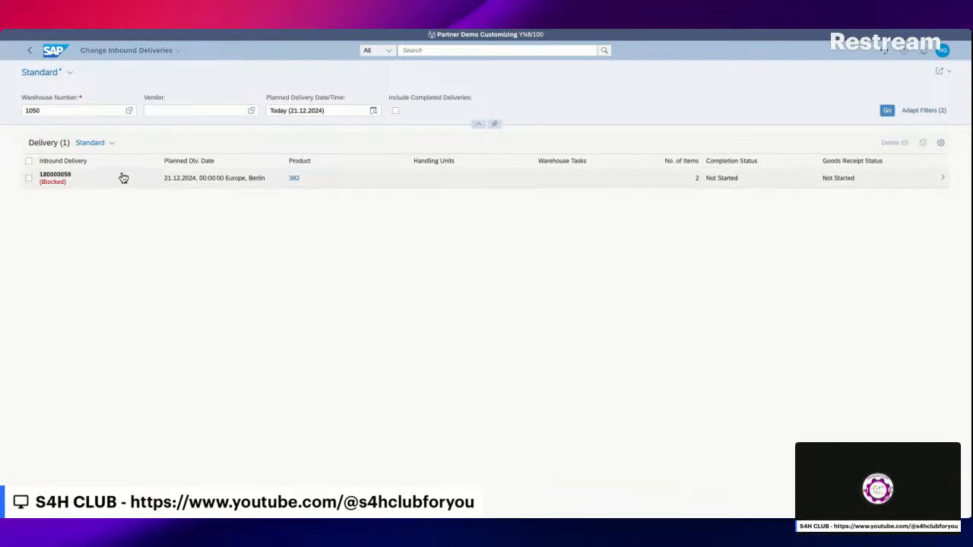
{"action": "left_click", "coordinate": [940, 182]}
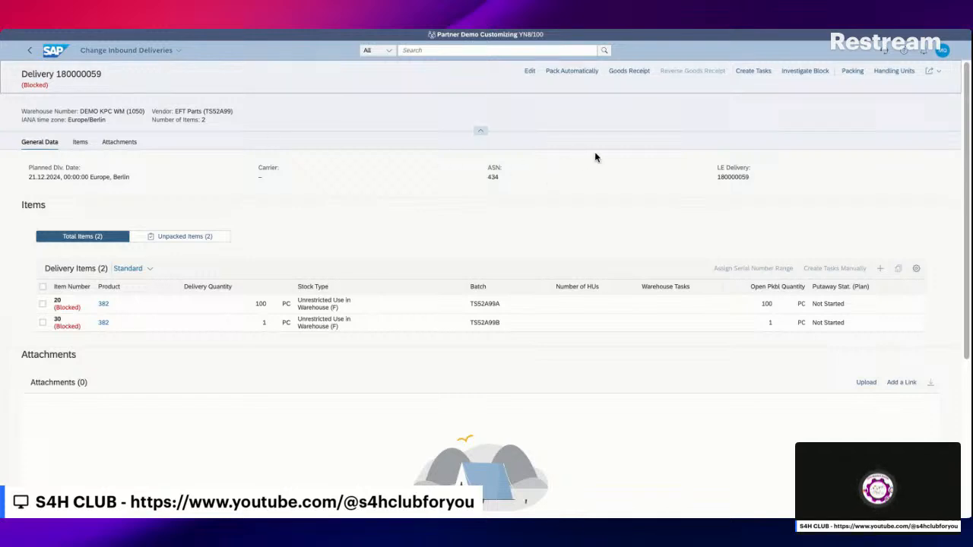
Try to post the goods receipt for the inbound delivery and dismiss the message.
{"action": "left_click", "coordinate": [622, 74]}
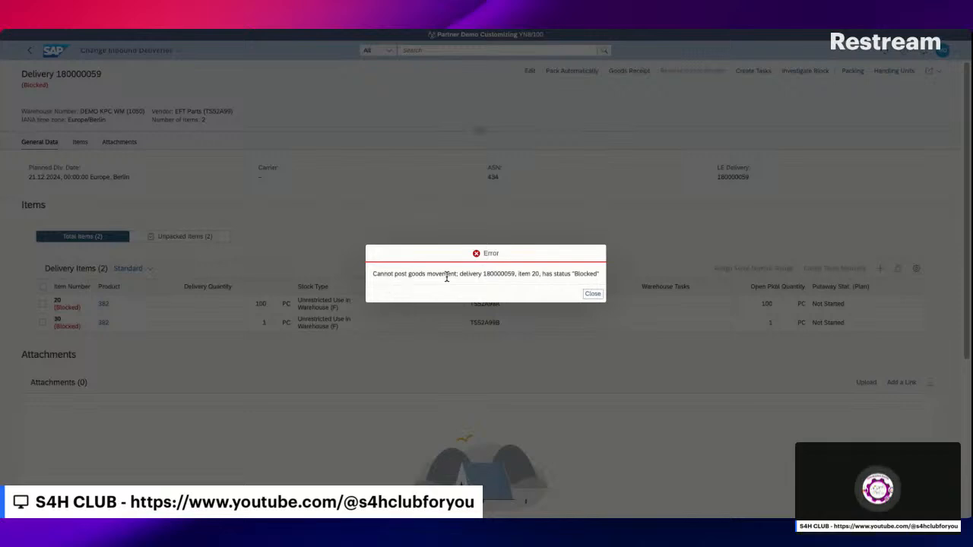
{"action": "left_click", "coordinate": [592, 294]}
{"action": "left_click", "coordinate": [44, 305]}
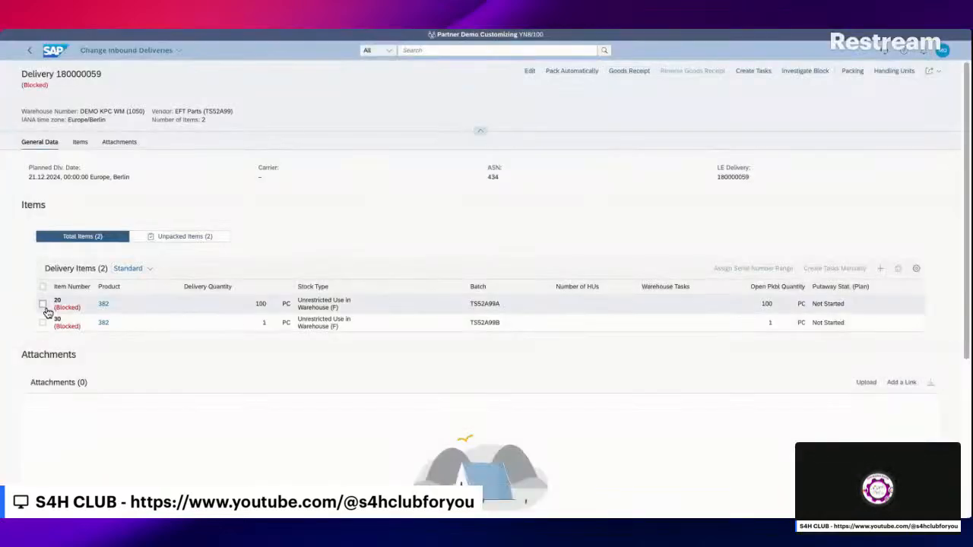
Start a handling unit for unpacked item 20 with packaging material PMPALLET and handling unit type SP1.
{"action": "left_click", "coordinate": [177, 237]}
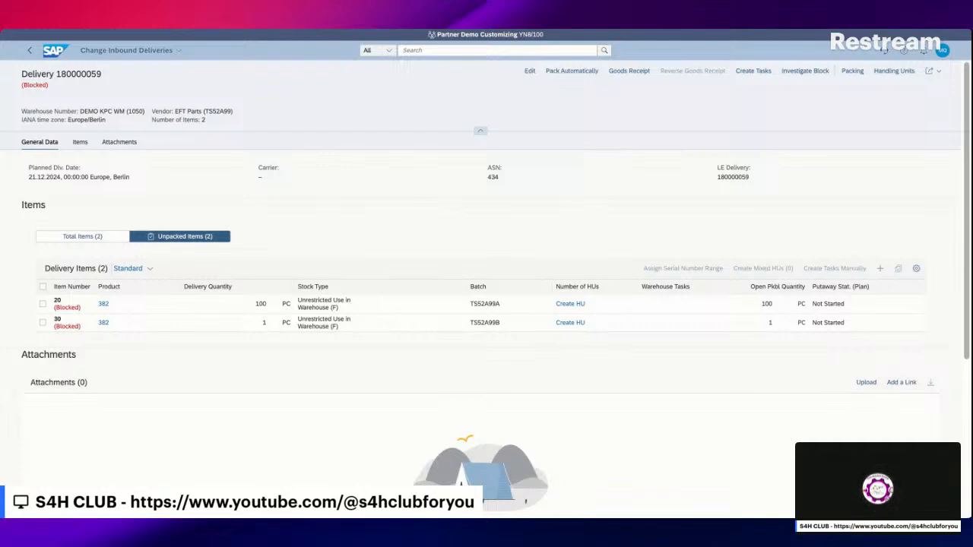
{"action": "left_click", "coordinate": [570, 305]}
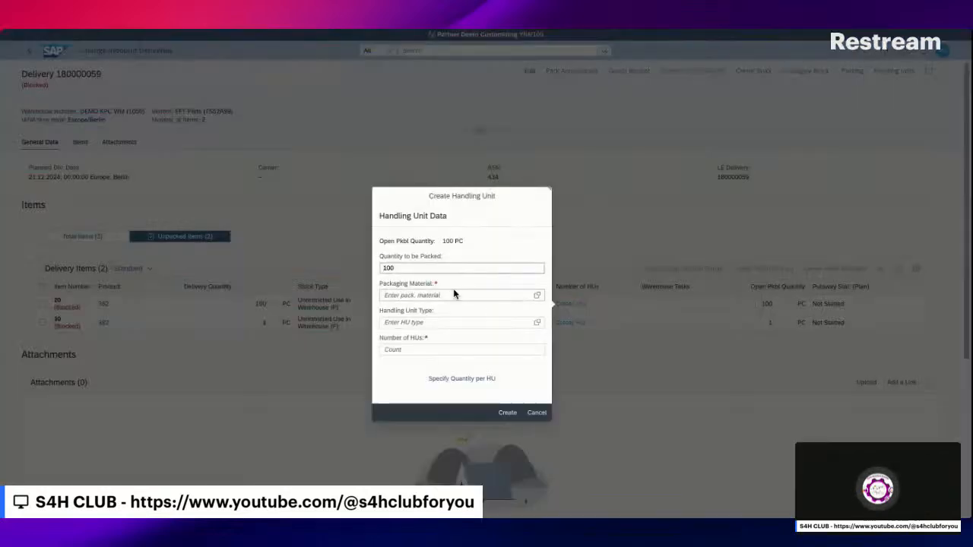
{"action": "left_click", "coordinate": [537, 296]}
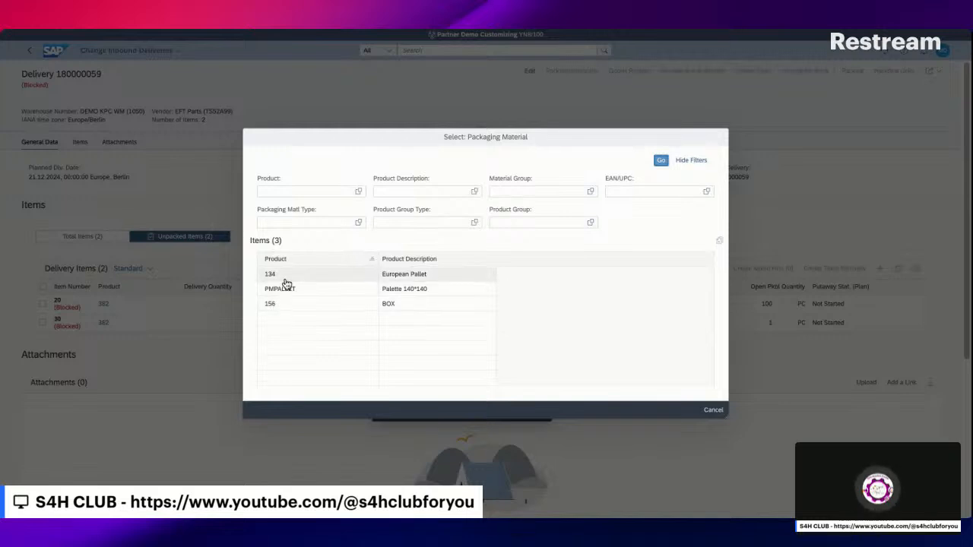
{"action": "left_click", "coordinate": [287, 293]}
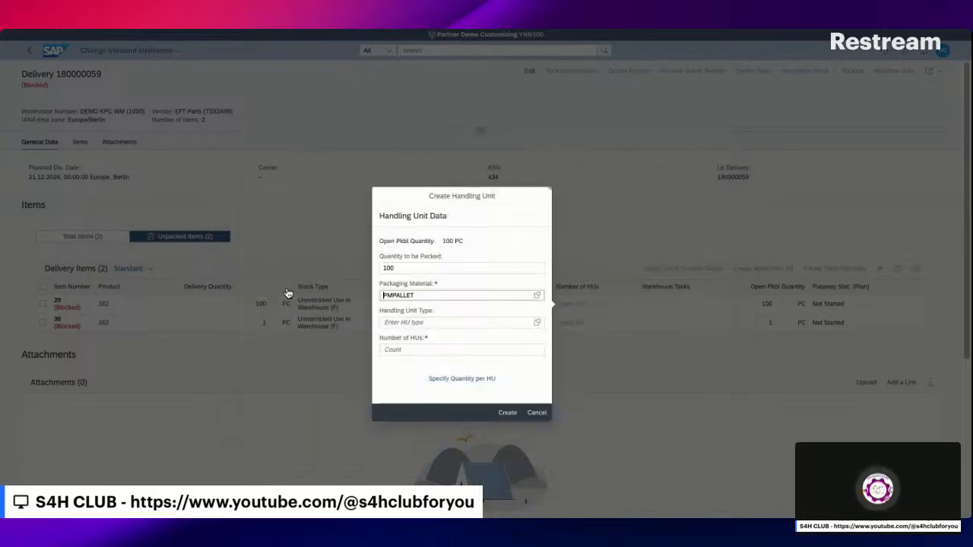
{"action": "left_click", "coordinate": [535, 325]}
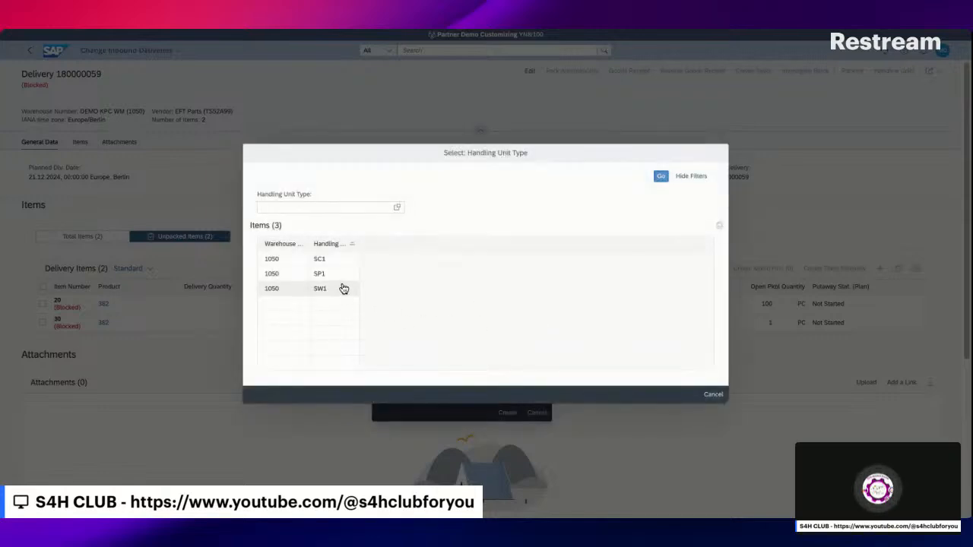
{"action": "left_click", "coordinate": [339, 276]}
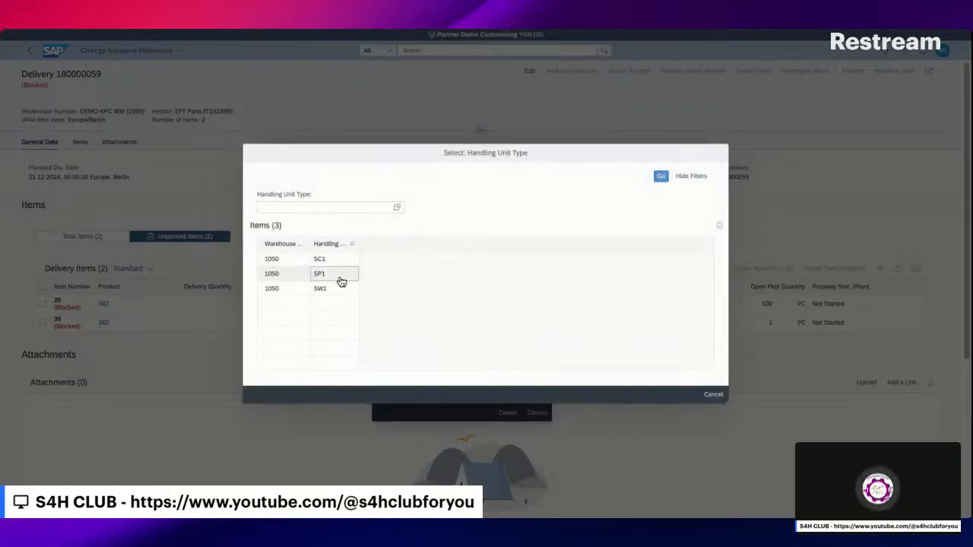
Try to create the item 20 handling unit with a count of 1, and cancel handling unit creation for items 20 and 30.
{"action": "left_click", "coordinate": [531, 350]}
{"action": "left_click", "coordinate": [474, 352]}
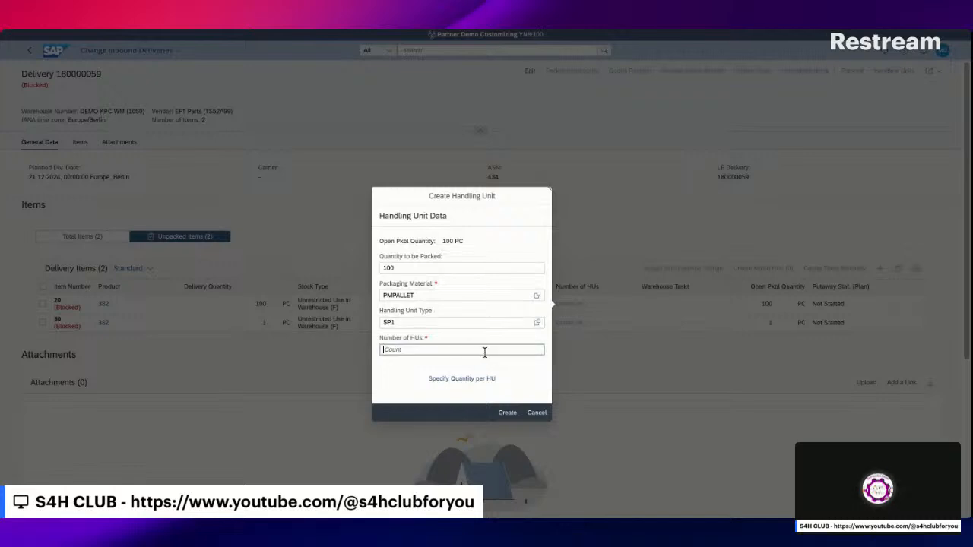
{"action": "type", "text": "1"}
{"action": "left_click", "coordinate": [508, 414]}
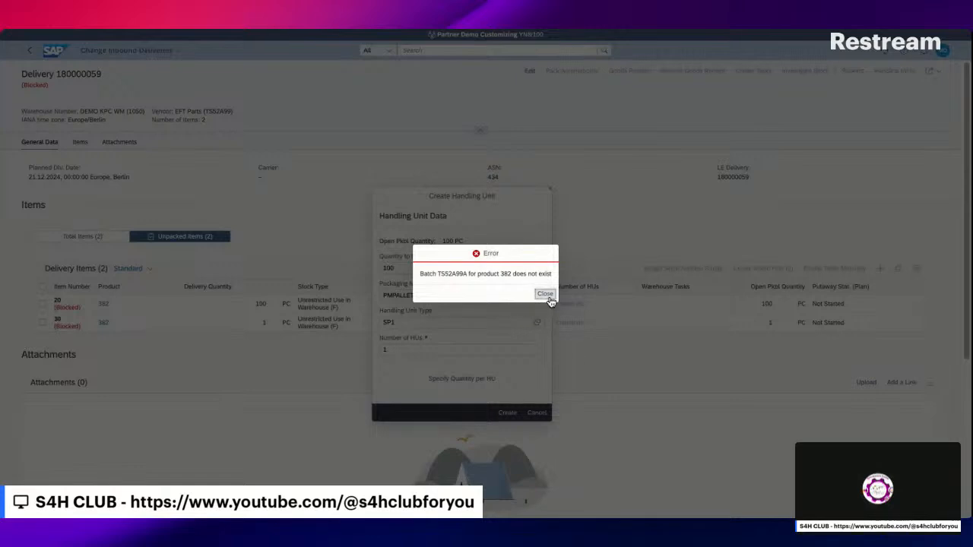
{"action": "left_click", "coordinate": [547, 297]}
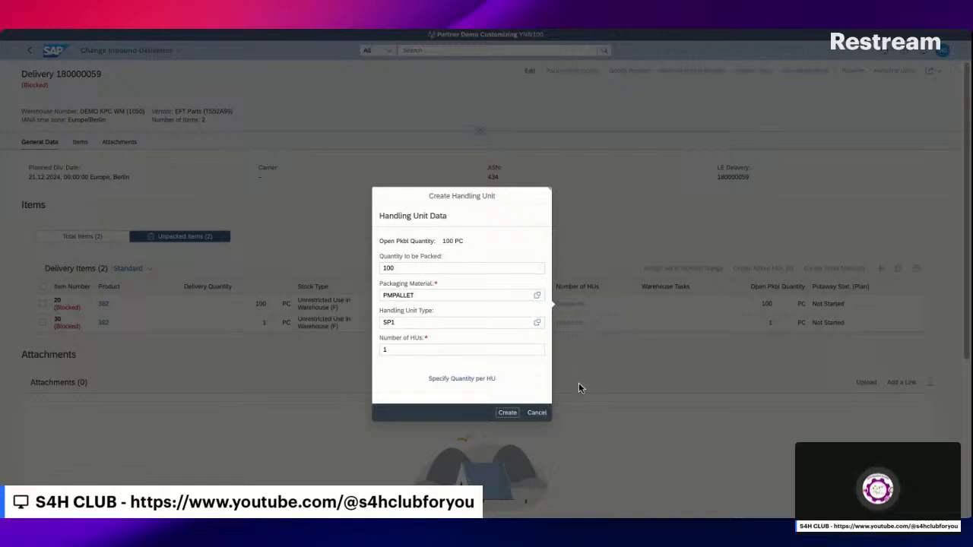
{"action": "left_click", "coordinate": [536, 412]}
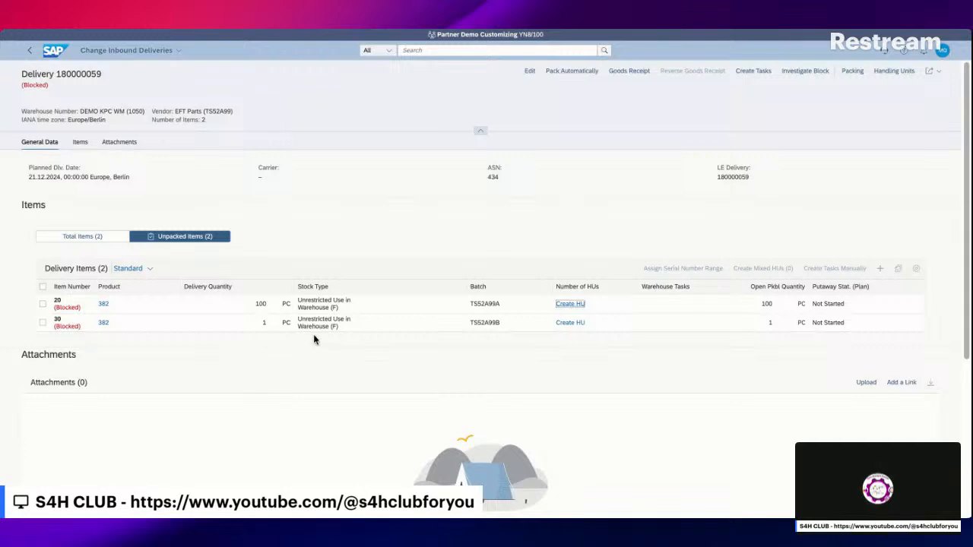
{"action": "left_click", "coordinate": [570, 322]}
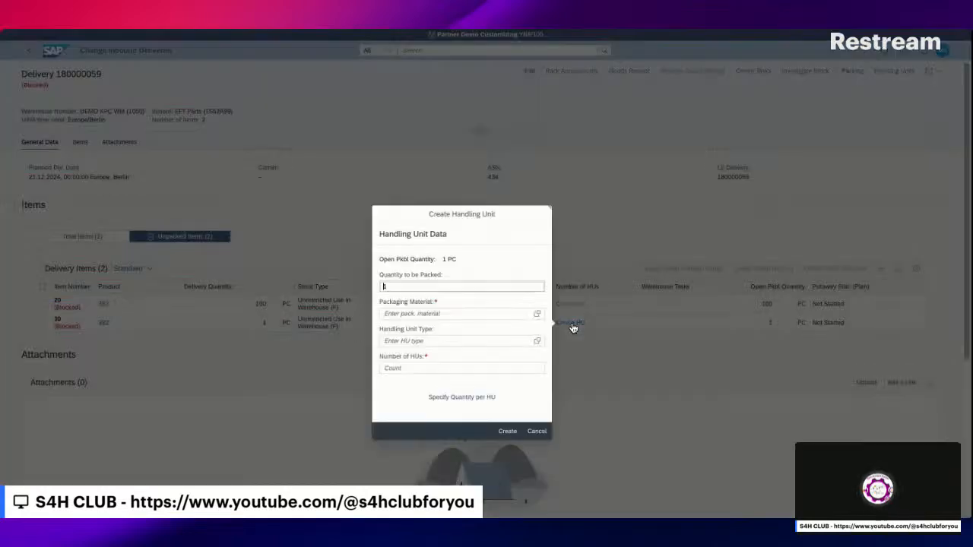
{"action": "left_click", "coordinate": [537, 430]}
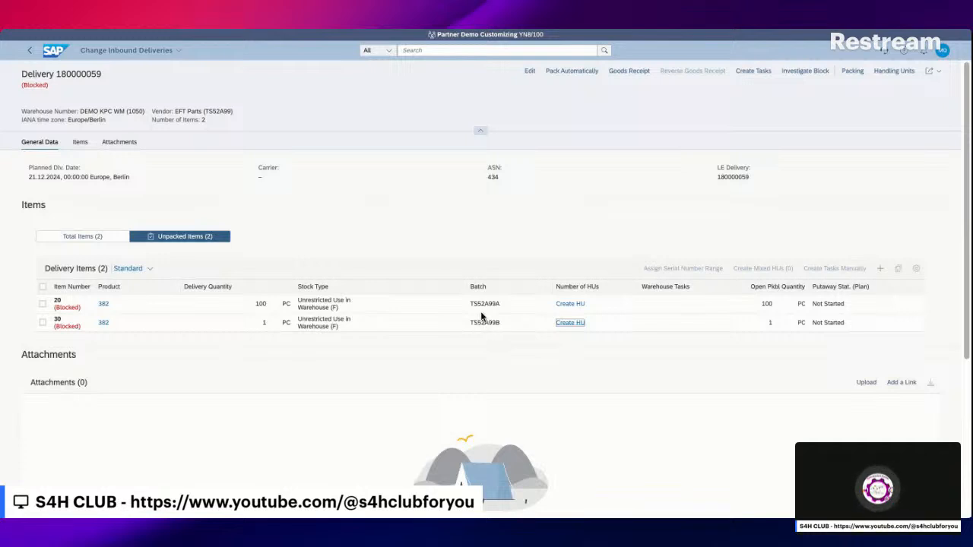
Copy the batch number of delivery item 20 and open the Manage Batches app.
{"action": "double_click", "coordinate": [482, 305]}
{"action": "key", "text": "ctrl+c"}
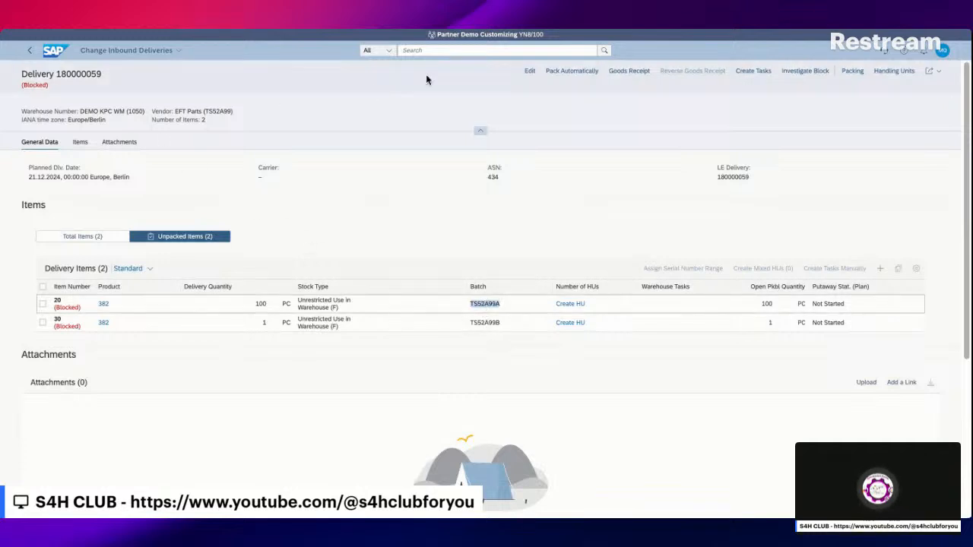
{"action": "left_click", "coordinate": [55, 52]}
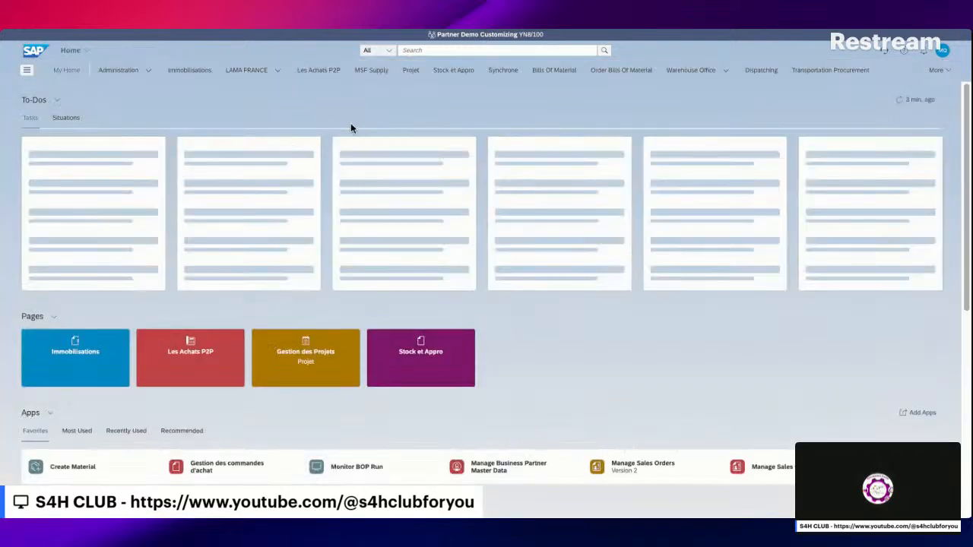
{"action": "left_click", "coordinate": [410, 51]}
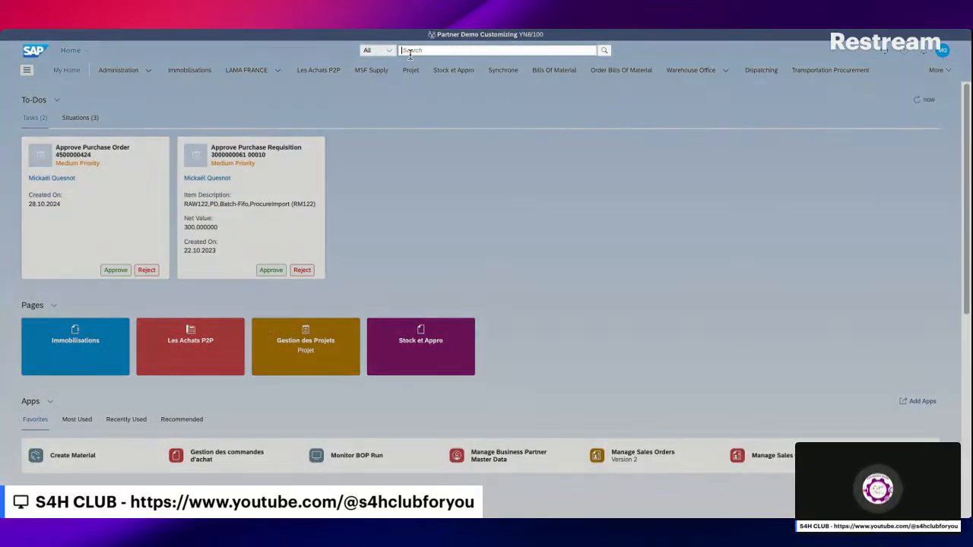
{"action": "type", "text": "manage batch n"}
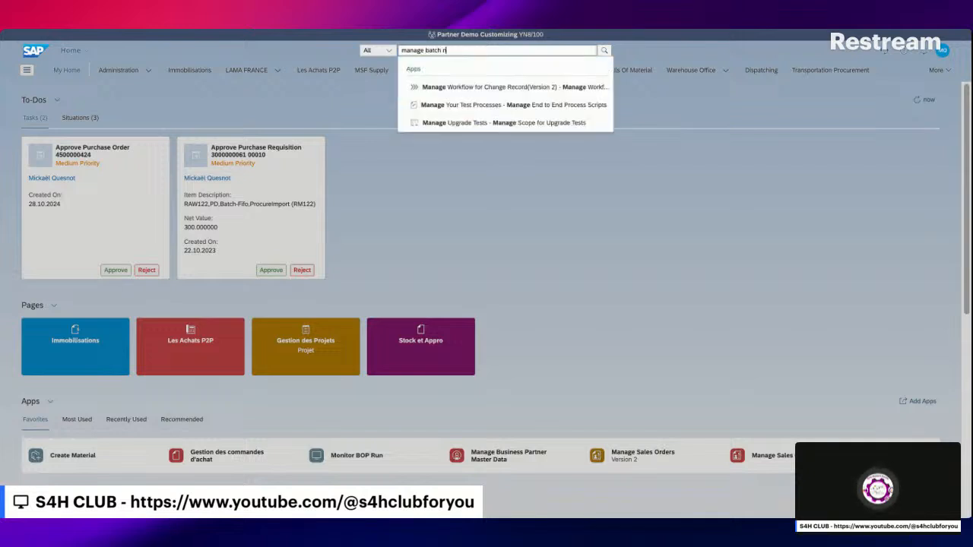
{"action": "type", "text": "ulmber"}
{"action": "key", "text": "BackSpace"}
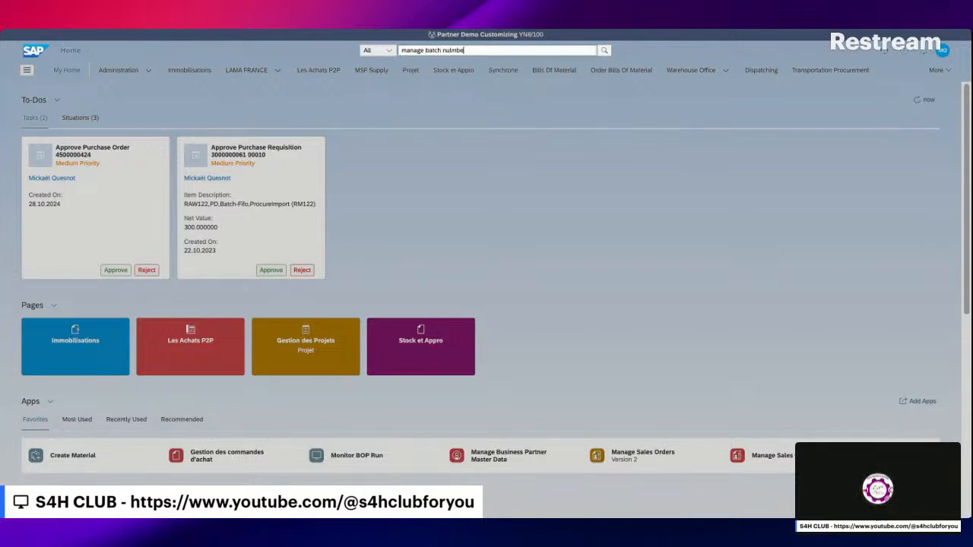
{"action": "key", "text": "BackSpace"}
{"action": "key", "text": "BackSpace"}
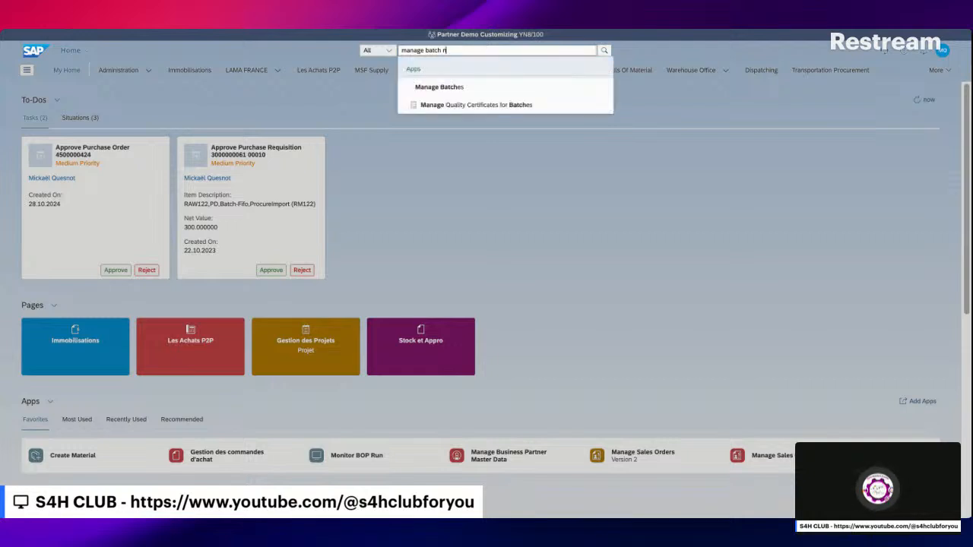
{"action": "key", "text": "BackSpace"}
{"action": "type", "text": "umber"}
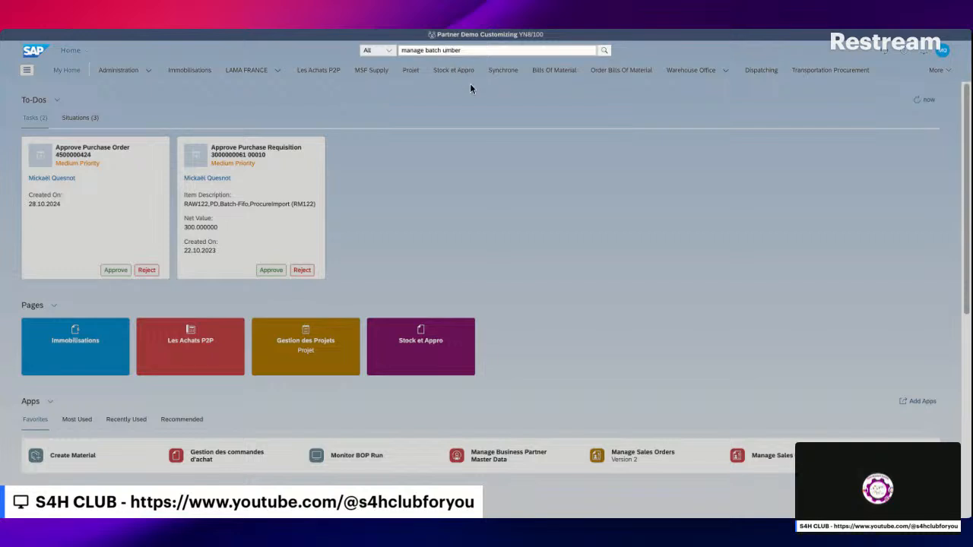
{"action": "type", "text": "n"}
{"action": "left_click_drag", "start_coordinate": [440, 51], "coordinate": [542, 62]}
{"action": "key", "text": "BackSpace"}
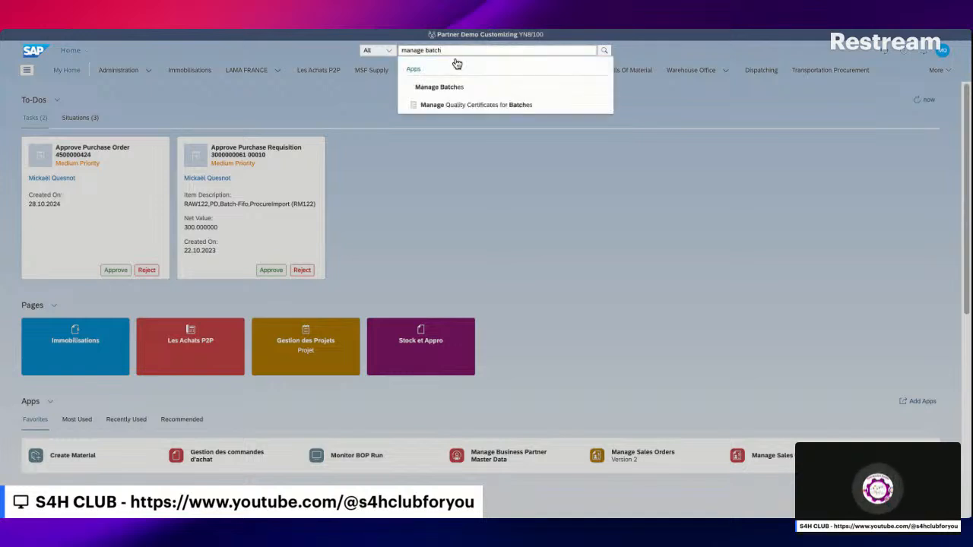
{"action": "left_click", "coordinate": [448, 88]}
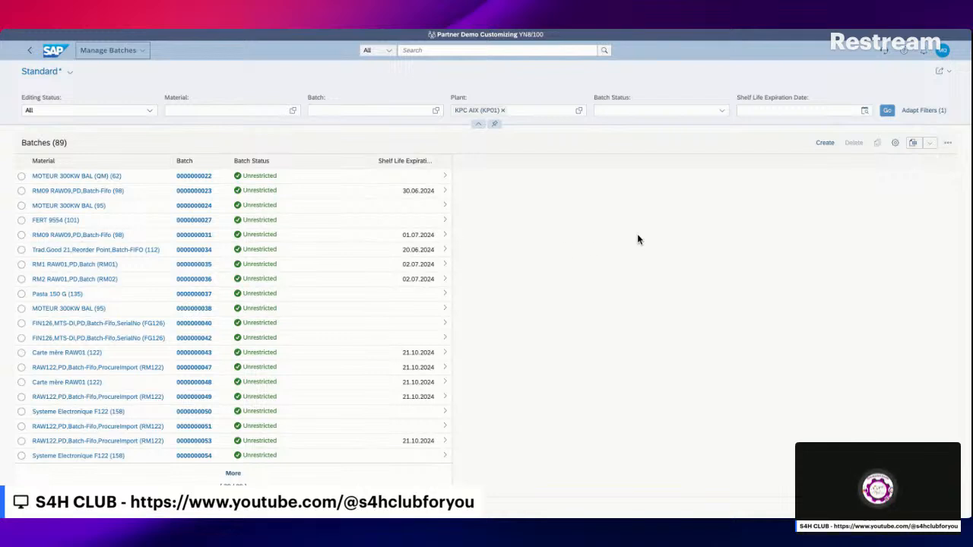
Create a new batch for material 382 with the copied batch number TS52A99A.
{"action": "left_click", "coordinate": [824, 143]}
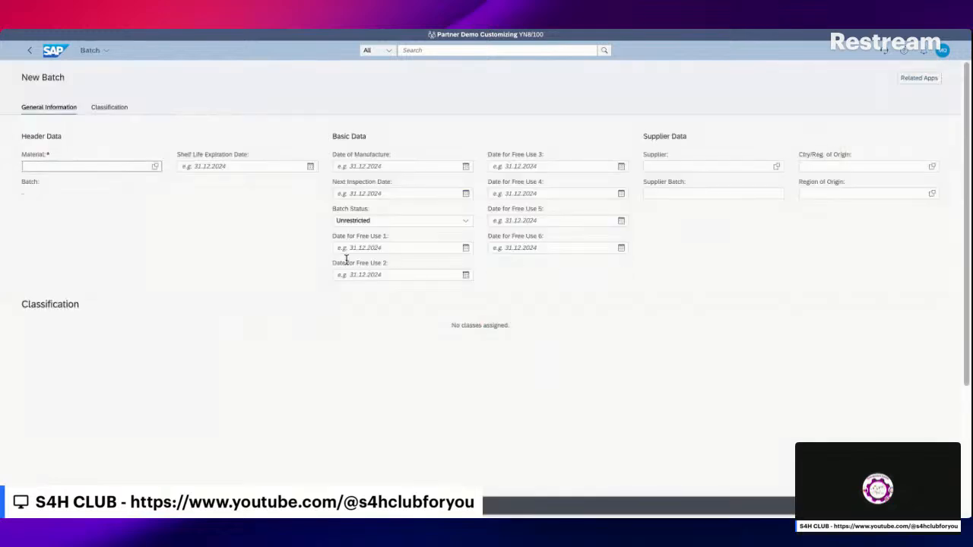
{"action": "type", "text": "3"}
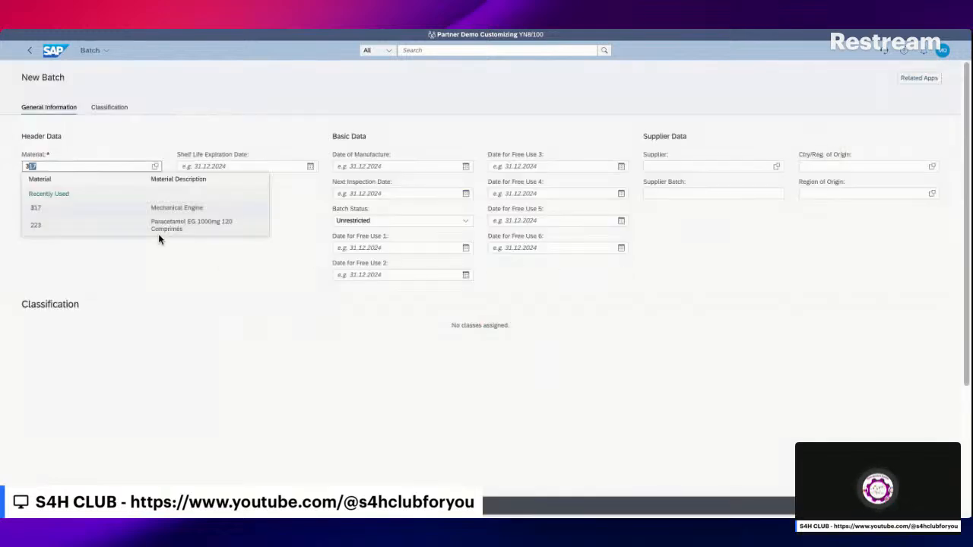
{"action": "type", "text": "82"}
{"action": "key", "text": "Return"}
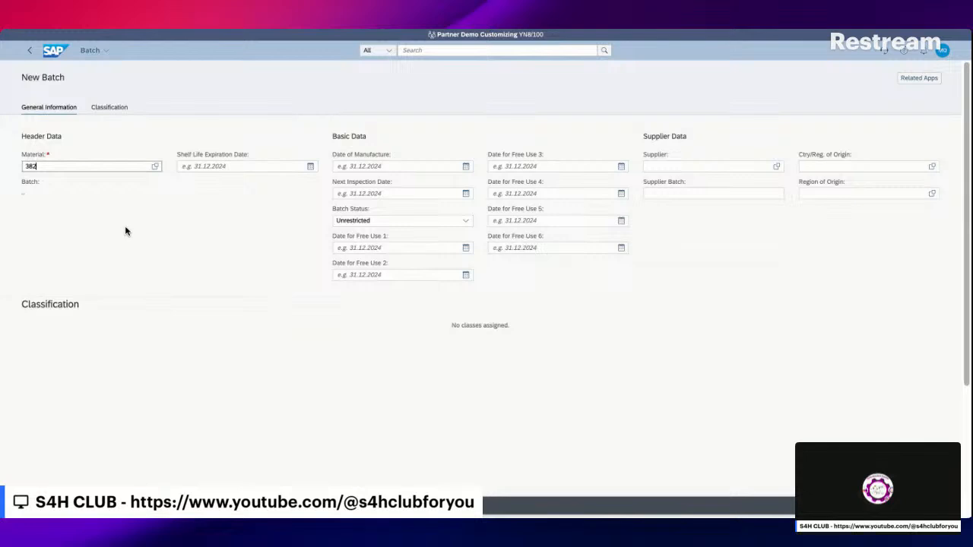
{"action": "key", "text": "Return"}
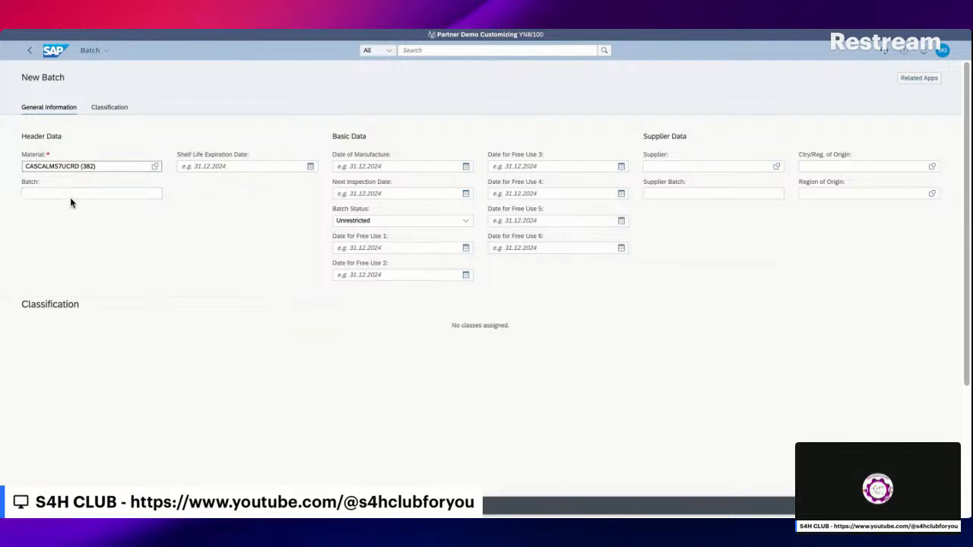
{"action": "left_click", "coordinate": [68, 196]}
{"action": "key", "text": "ctrl+v"}
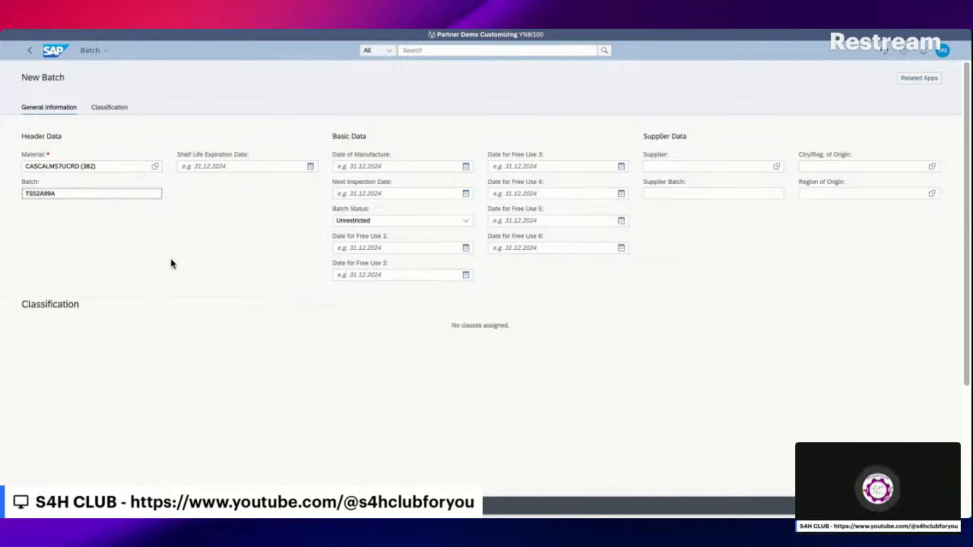
{"action": "left_click", "coordinate": [892, 506]}
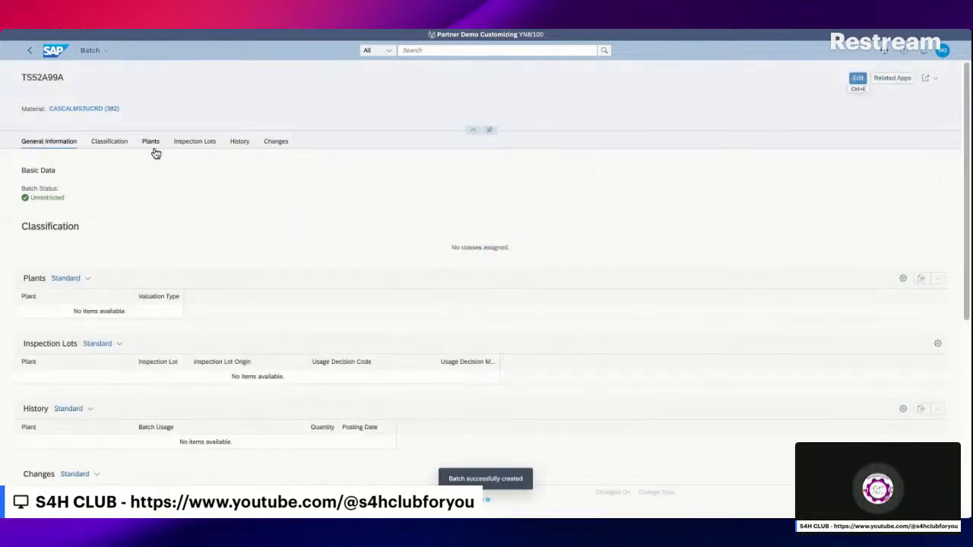
Return to the batch list and create a second batch for material 382 with batch number TS52A99B.
{"action": "left_click", "coordinate": [30, 51]}
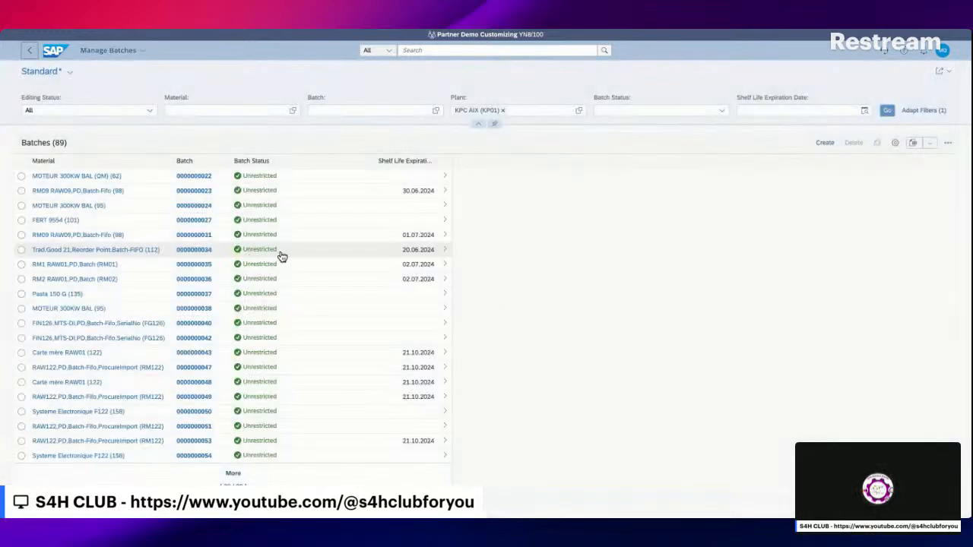
{"action": "left_click", "coordinate": [824, 143]}
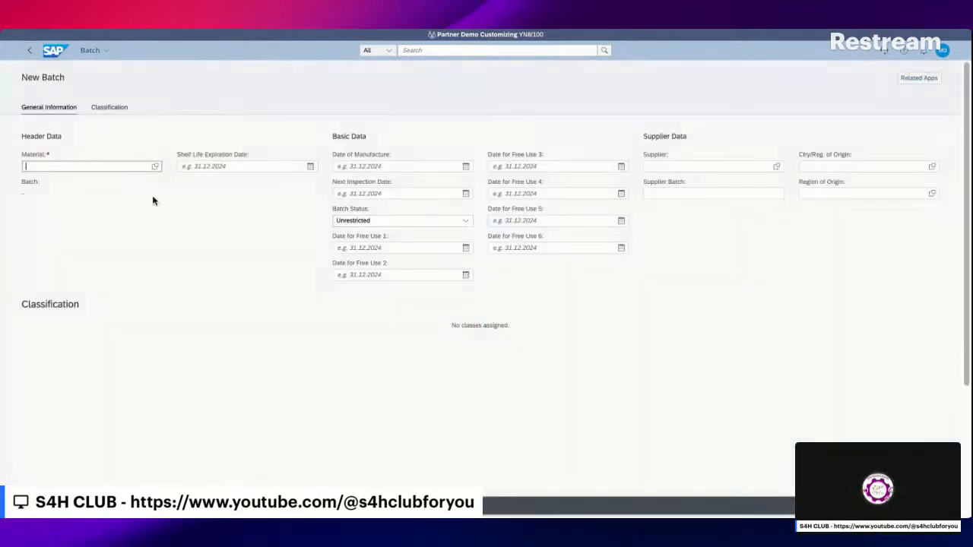
{"action": "type", "text": "382"}
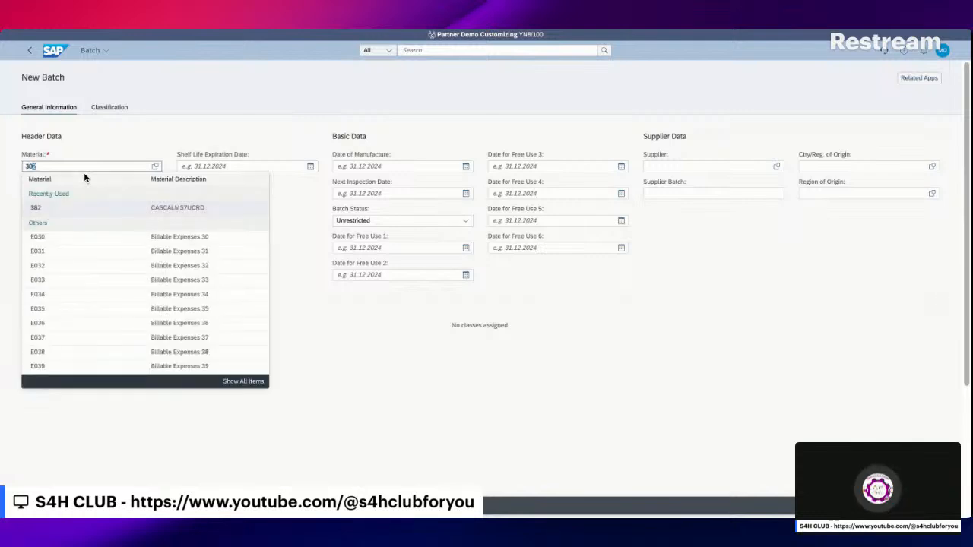
{"action": "left_click", "coordinate": [97, 212]}
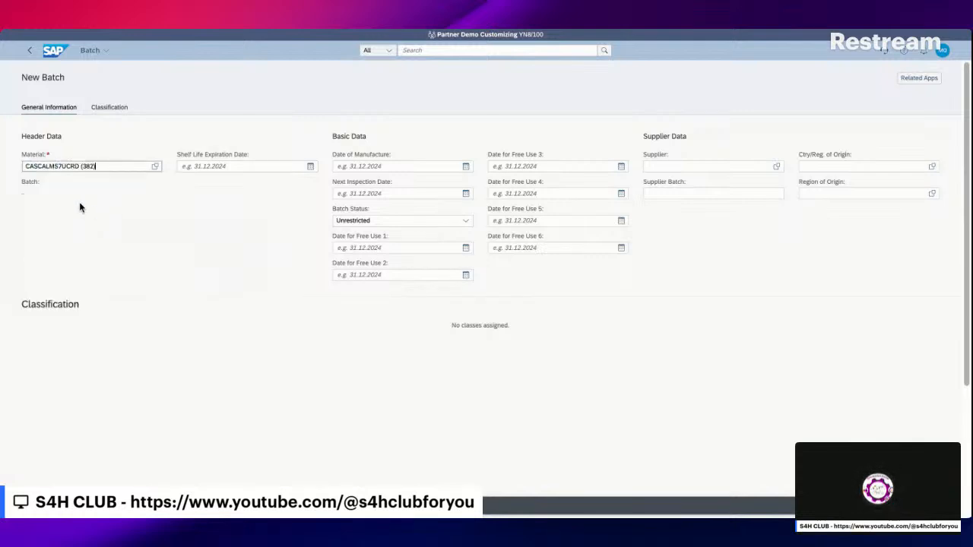
{"action": "left_click", "coordinate": [101, 194]}
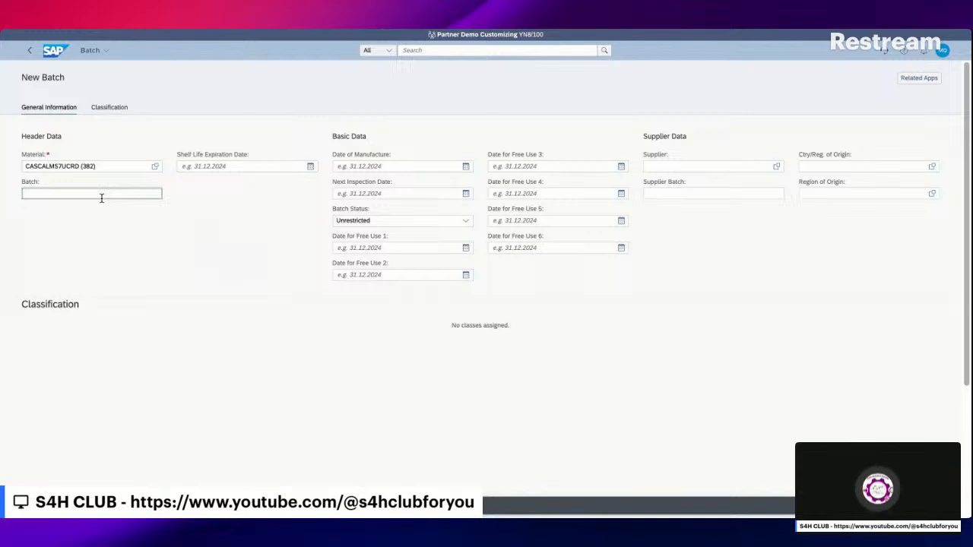
{"action": "type", "text": "TS52A99B"}
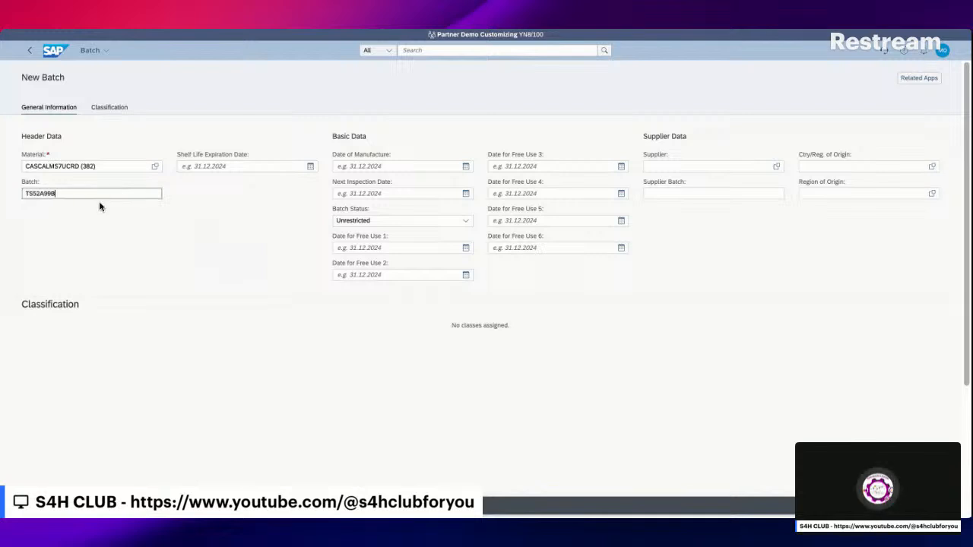
{"action": "key", "text": "Return"}
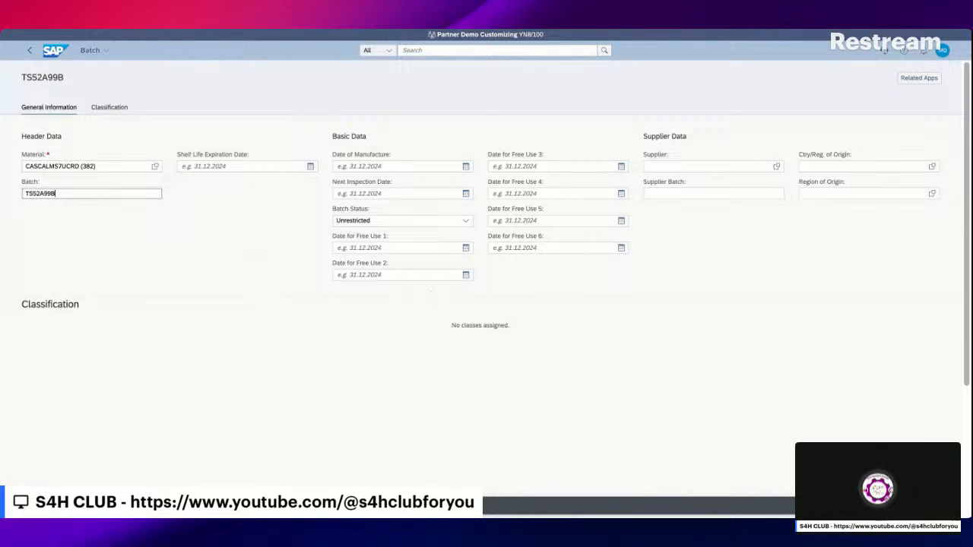
{"action": "left_click", "coordinate": [869, 506]}
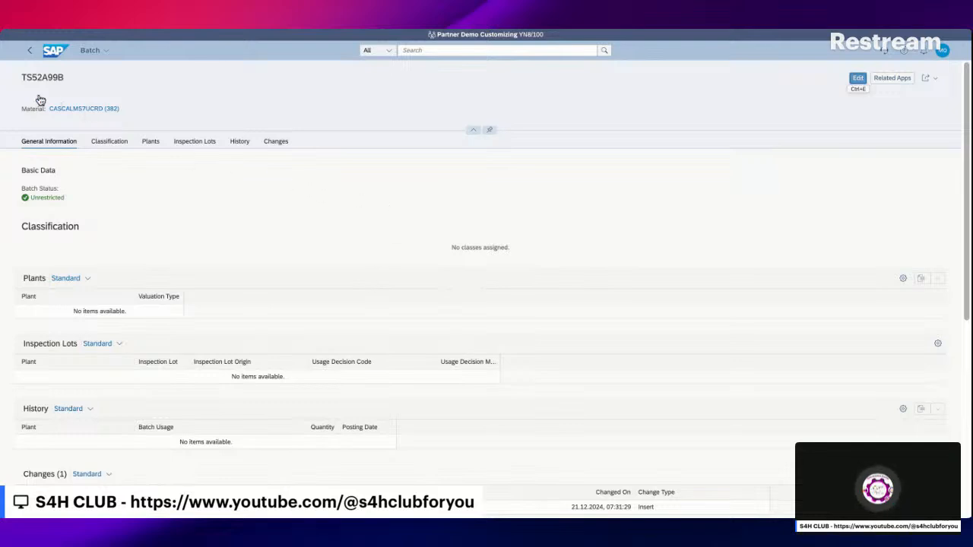
Leave batch management and reopen the Change Inbound Deliveries app from the recent activities.
{"action": "left_click", "coordinate": [30, 52]}
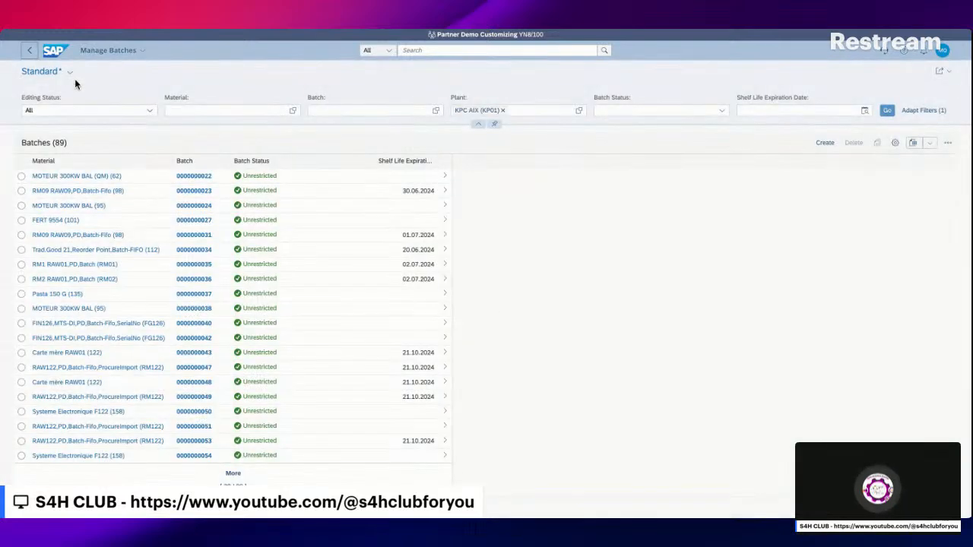
{"action": "left_click", "coordinate": [53, 52]}
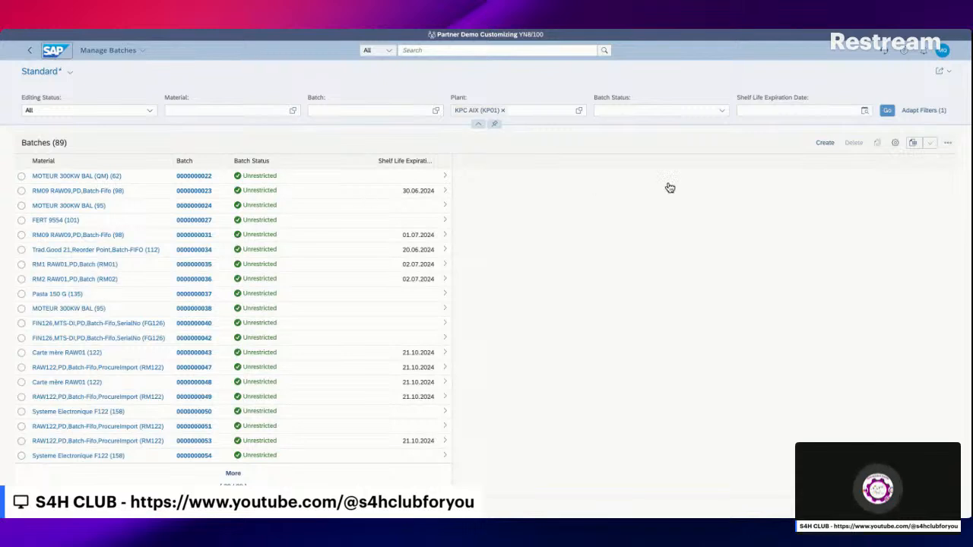
{"action": "left_click", "coordinate": [943, 53]}
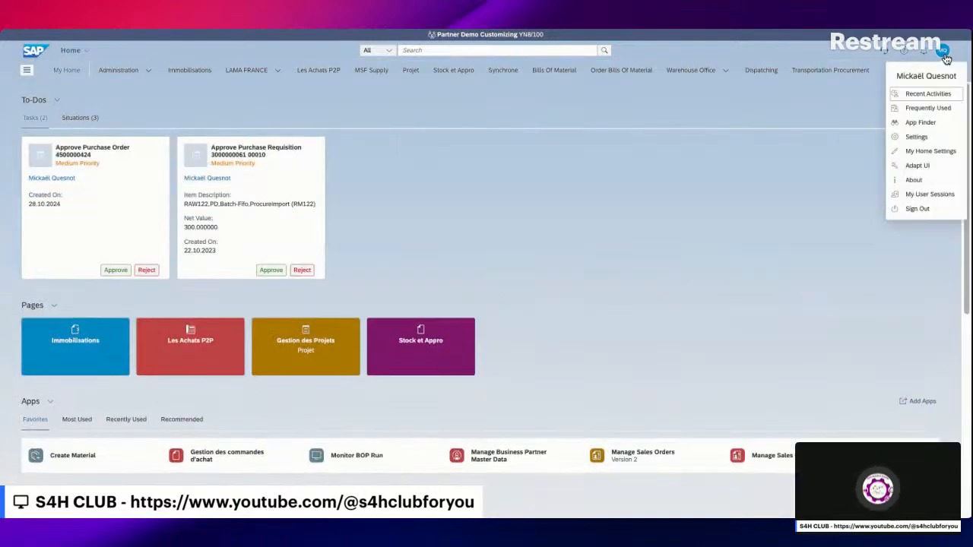
{"action": "left_click", "coordinate": [937, 95]}
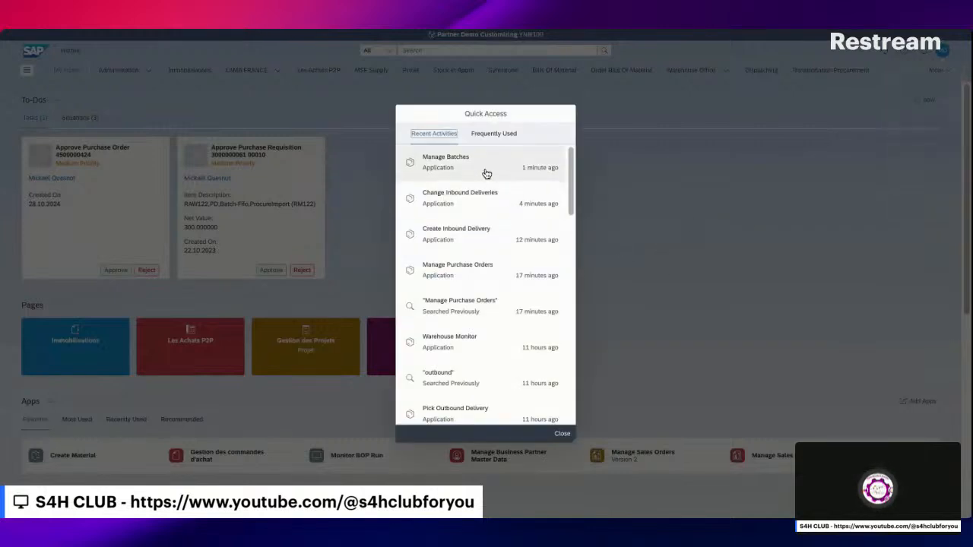
{"action": "left_click", "coordinate": [452, 204]}
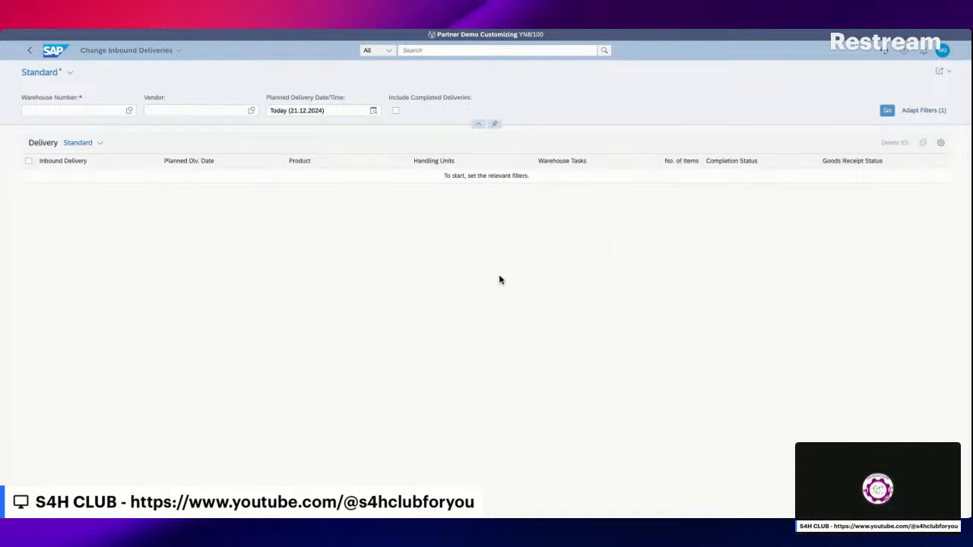
List the inbound deliveries planned for today in warehouse 1050 and open the delivery for product 382.
{"action": "left_click", "coordinate": [128, 110]}
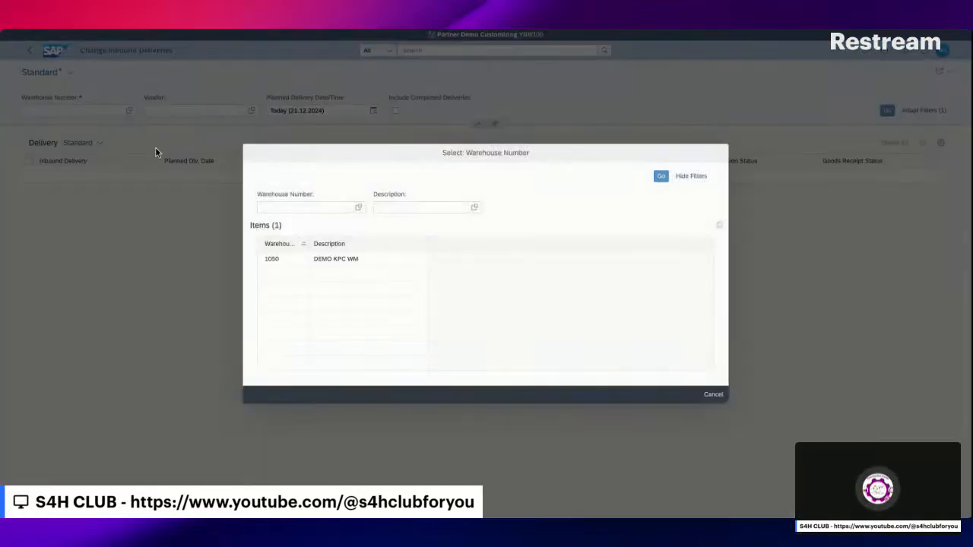
{"action": "left_click", "coordinate": [330, 258]}
{"action": "left_click", "coordinate": [887, 111]}
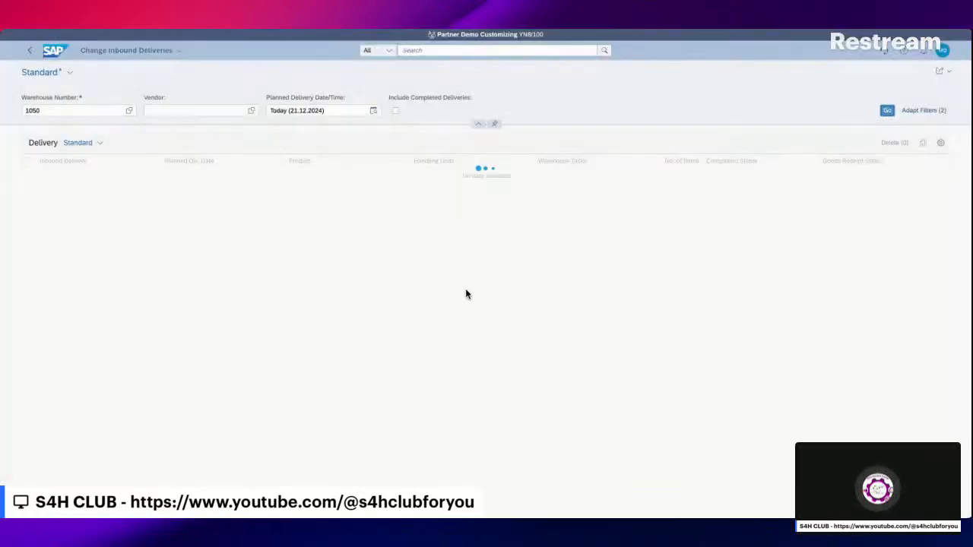
{"action": "left_click", "coordinate": [29, 179]}
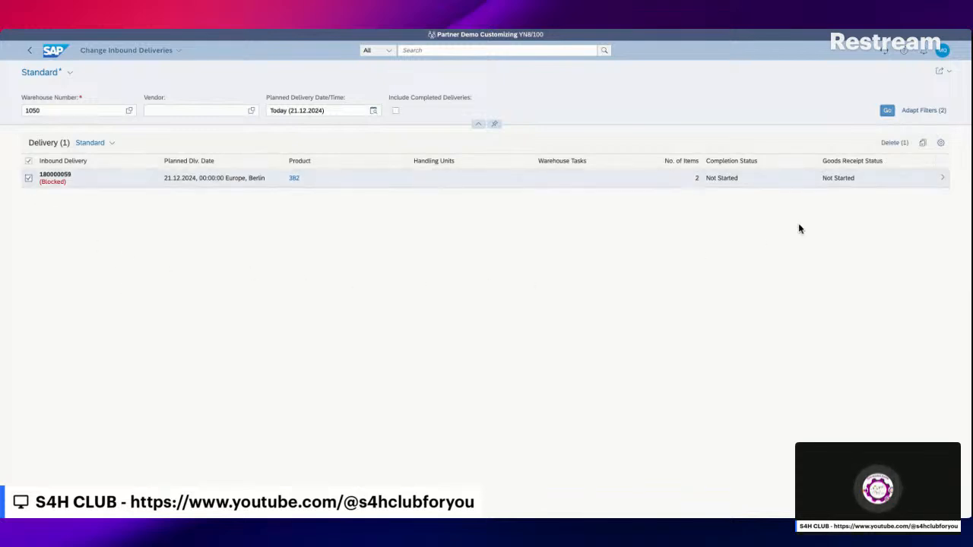
{"action": "left_click", "coordinate": [942, 178]}
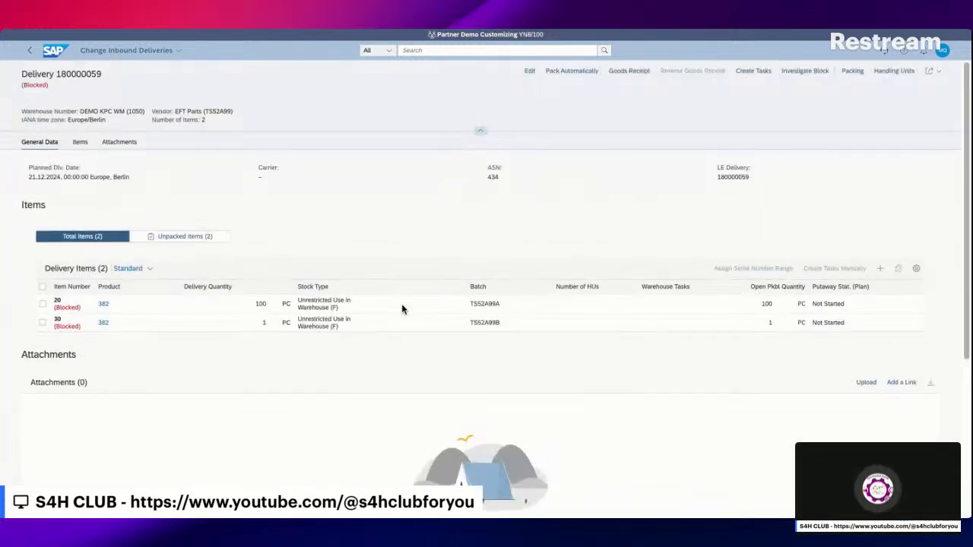
Pack the 100 pieces of unpacked delivery item 20 into 1 handling unit with packaging material PMPALLET and handling unit type SP1.
{"action": "left_click", "coordinate": [172, 239]}
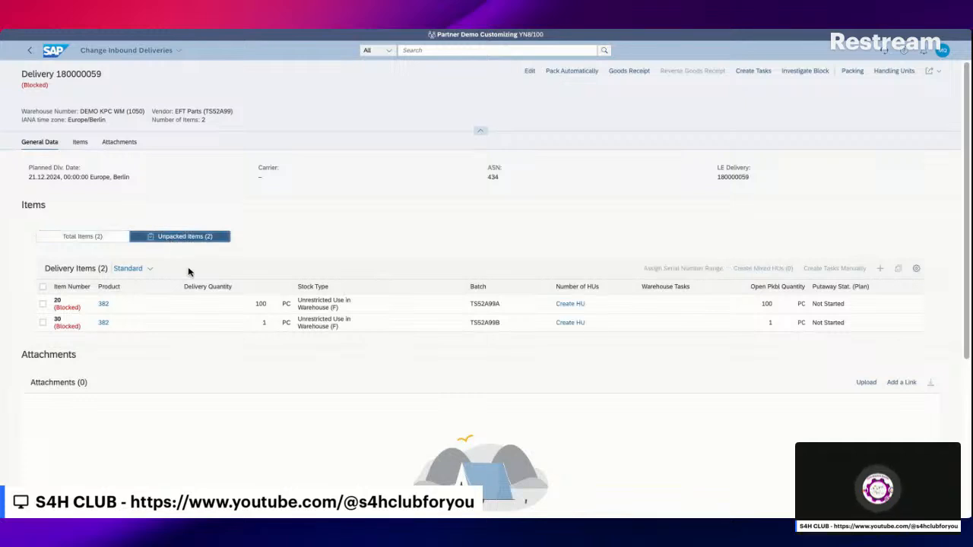
{"action": "left_click", "coordinate": [570, 304]}
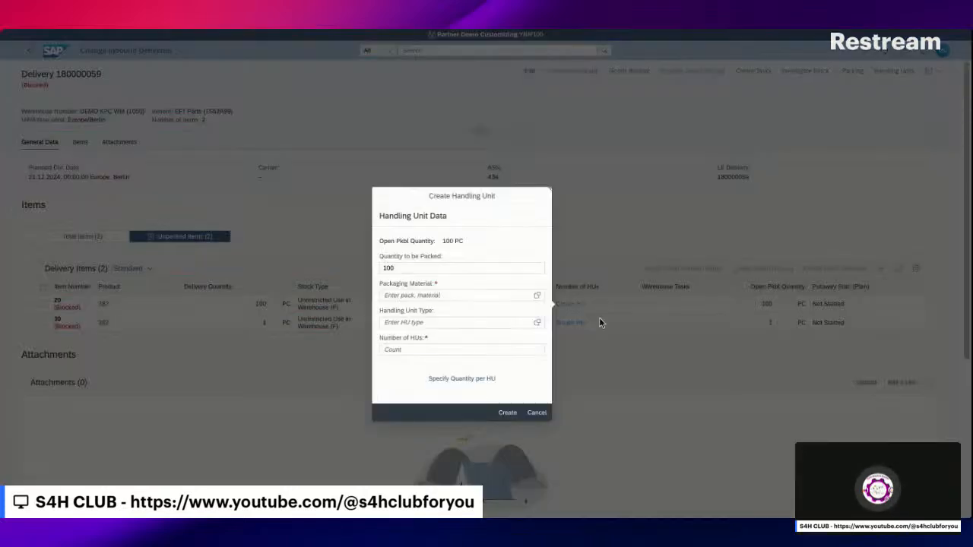
{"action": "left_click", "coordinate": [537, 296]}
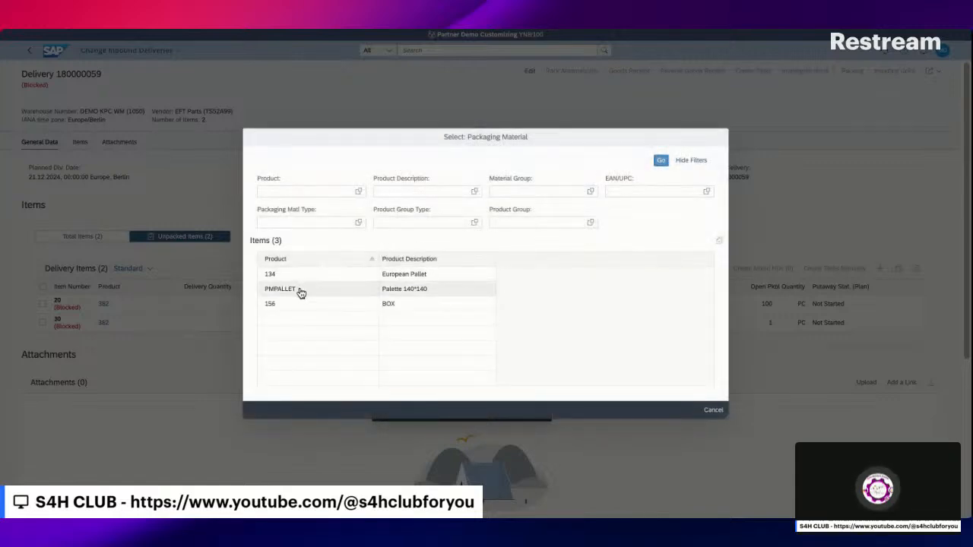
{"action": "left_click", "coordinate": [301, 293]}
{"action": "left_click", "coordinate": [533, 327]}
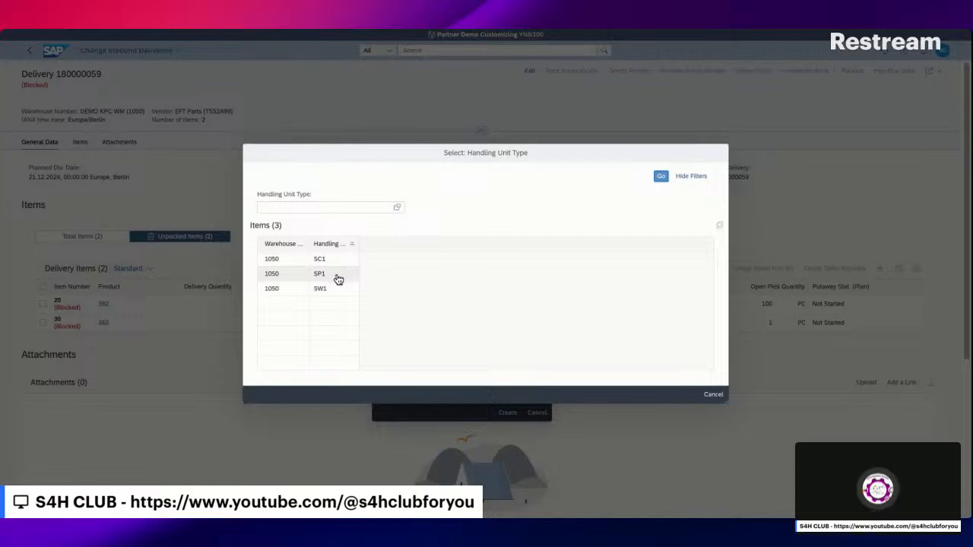
{"action": "left_click", "coordinate": [338, 278]}
{"action": "left_click", "coordinate": [484, 350]}
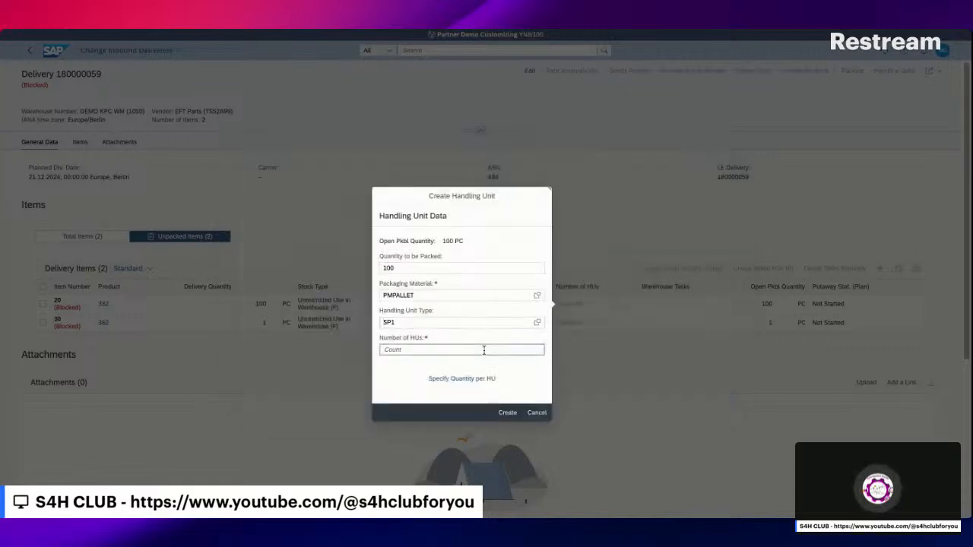
{"action": "type", "text": "1"}
{"action": "left_click", "coordinate": [507, 412]}
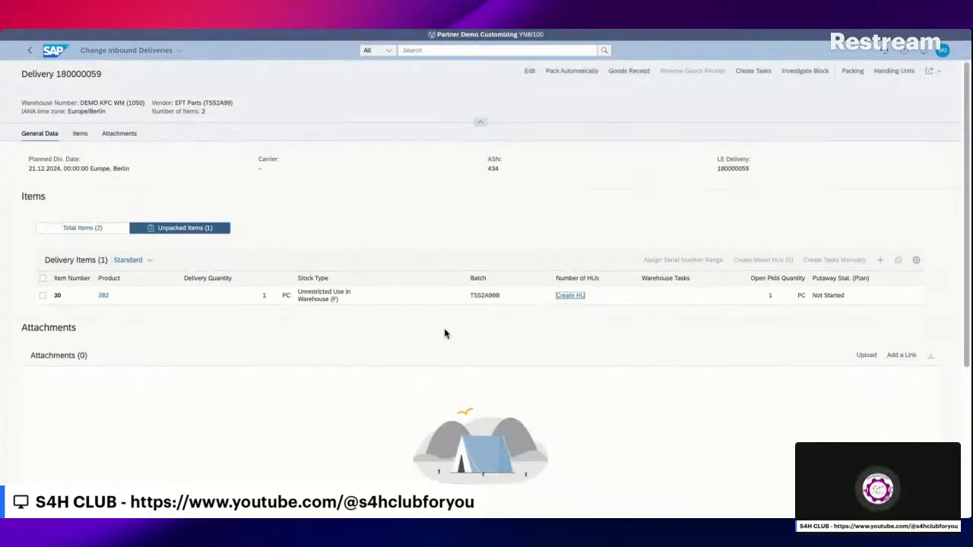
Pack the single piece of unpacked item 30 into 1 handling unit with packaging material 156 and handling unit type SC1.
{"action": "left_click", "coordinate": [89, 229]}
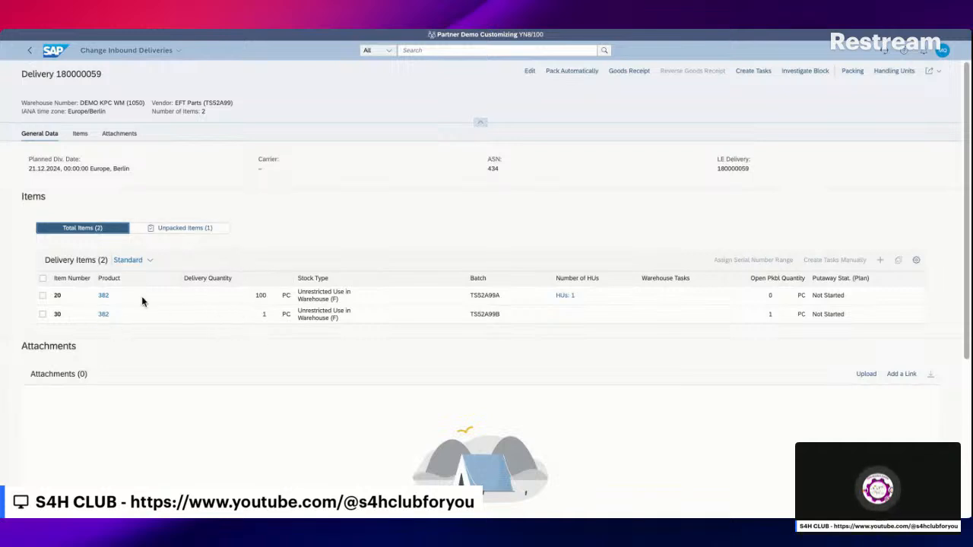
{"action": "left_click", "coordinate": [182, 229]}
{"action": "left_click", "coordinate": [573, 295]}
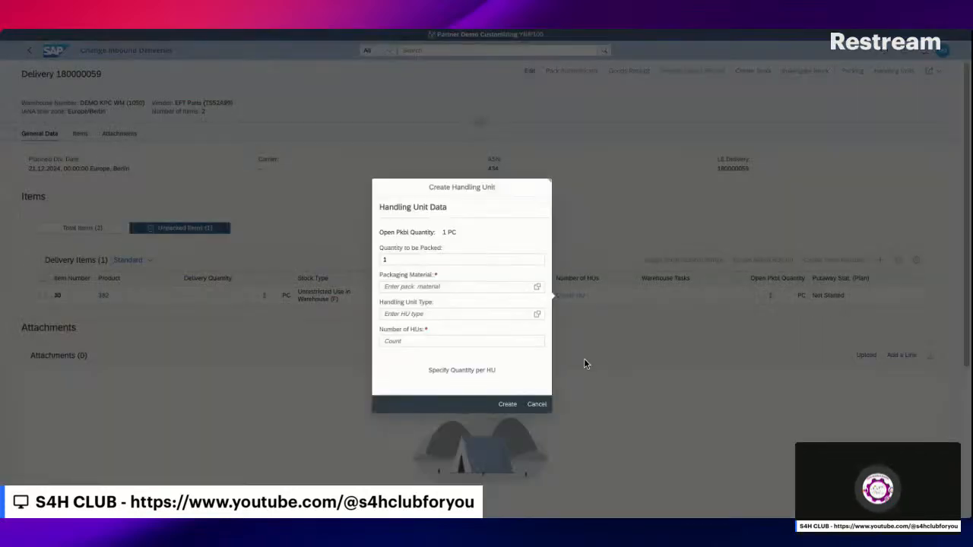
{"action": "left_click", "coordinate": [537, 288]}
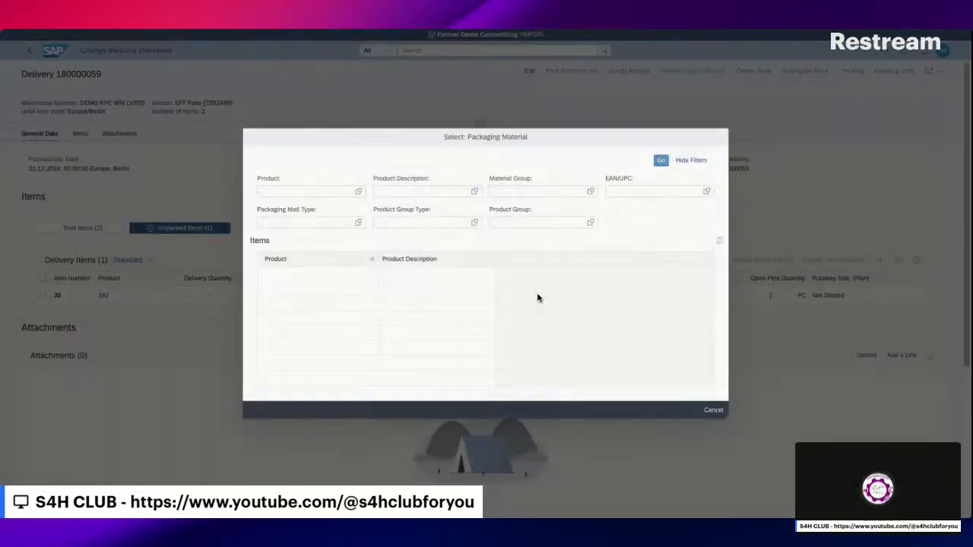
{"action": "left_click", "coordinate": [405, 309]}
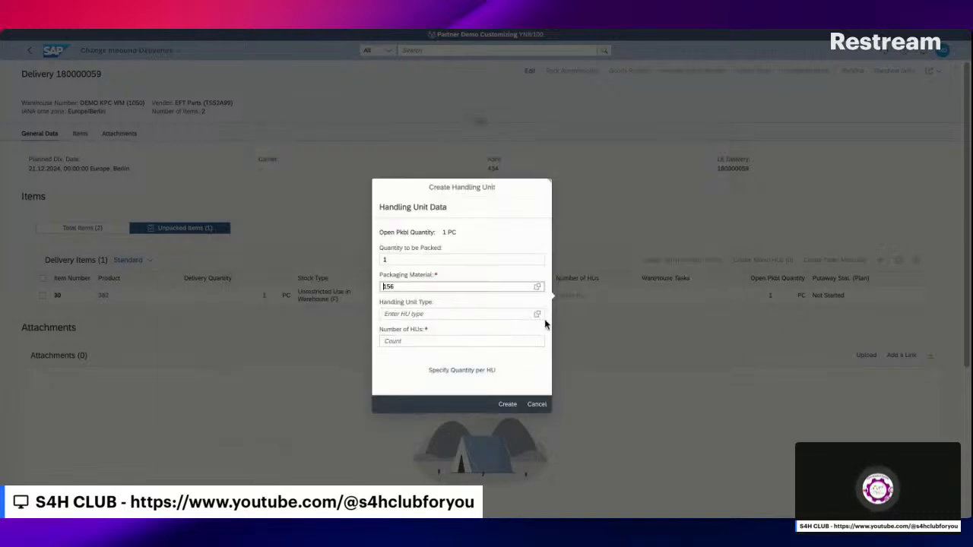
{"action": "left_click", "coordinate": [537, 314]}
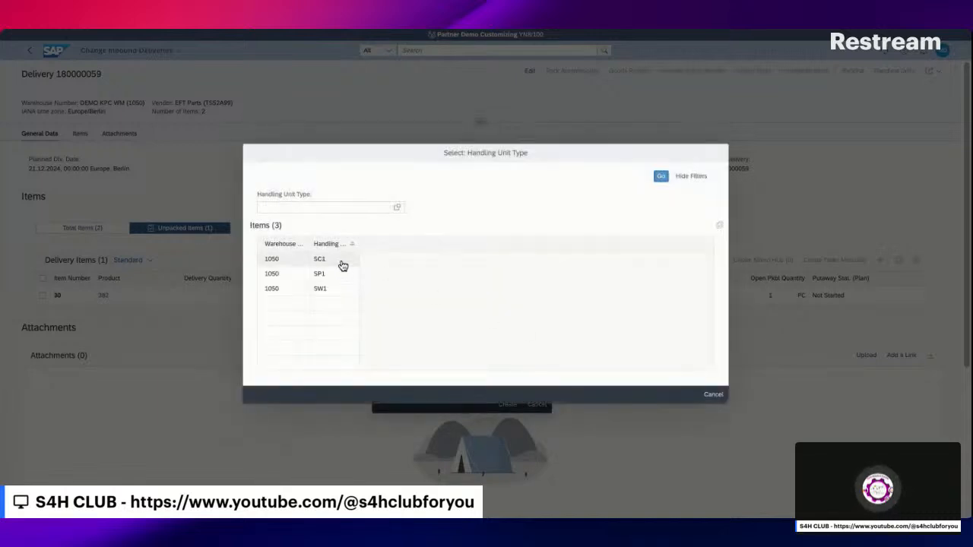
{"action": "left_click", "coordinate": [343, 265]}
{"action": "left_click", "coordinate": [466, 342]}
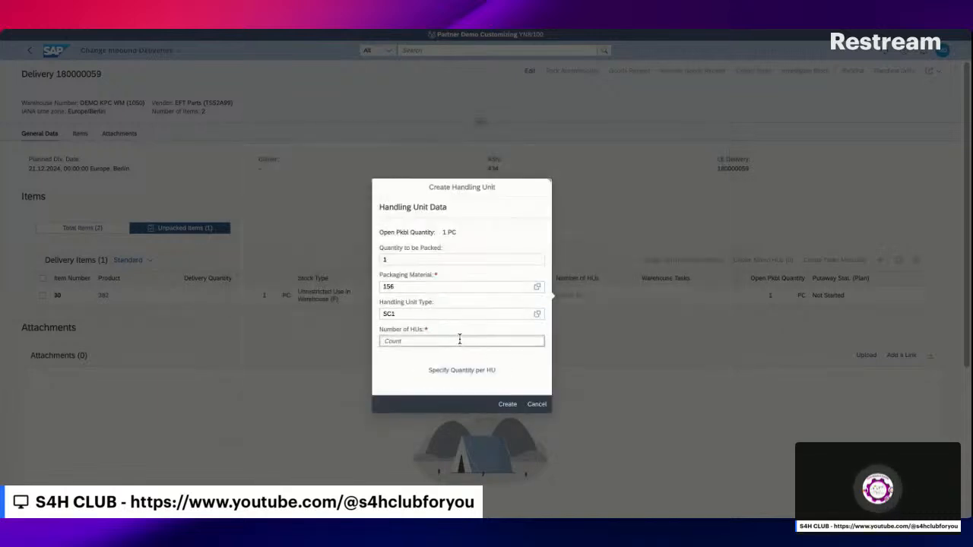
{"action": "type", "text": "1"}
{"action": "left_click", "coordinate": [507, 404]}
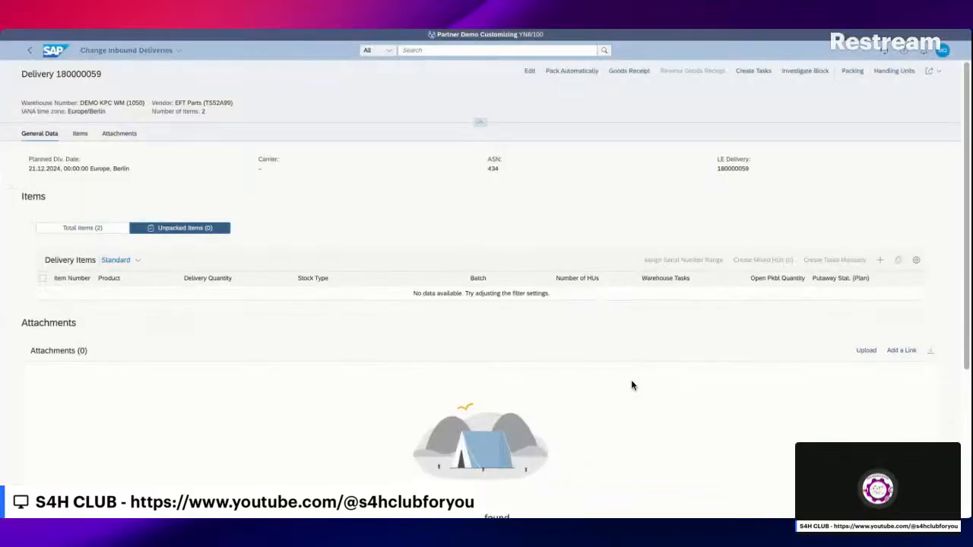
Show all items of the delivery, post its goods receipt and return to the delivery list.
{"action": "left_click", "coordinate": [90, 232]}
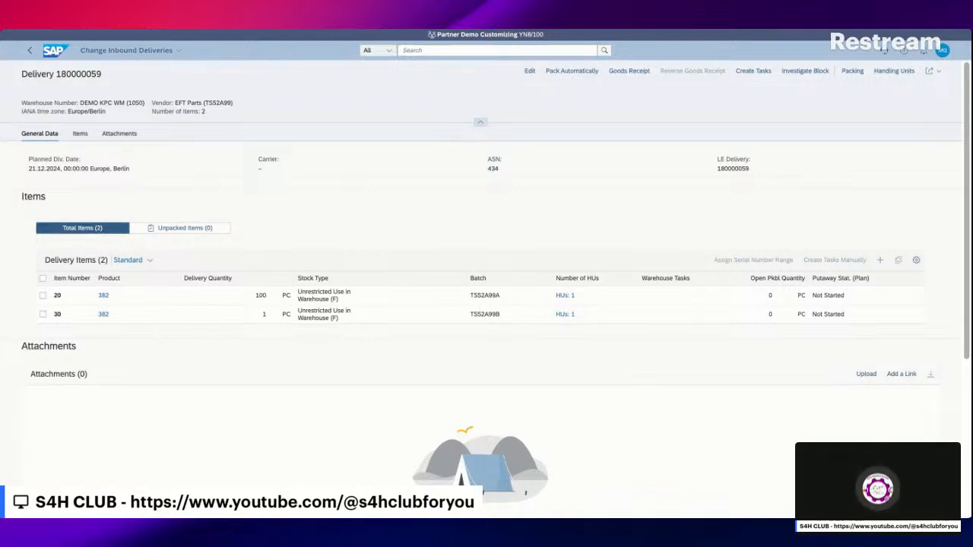
{"action": "left_click", "coordinate": [630, 74]}
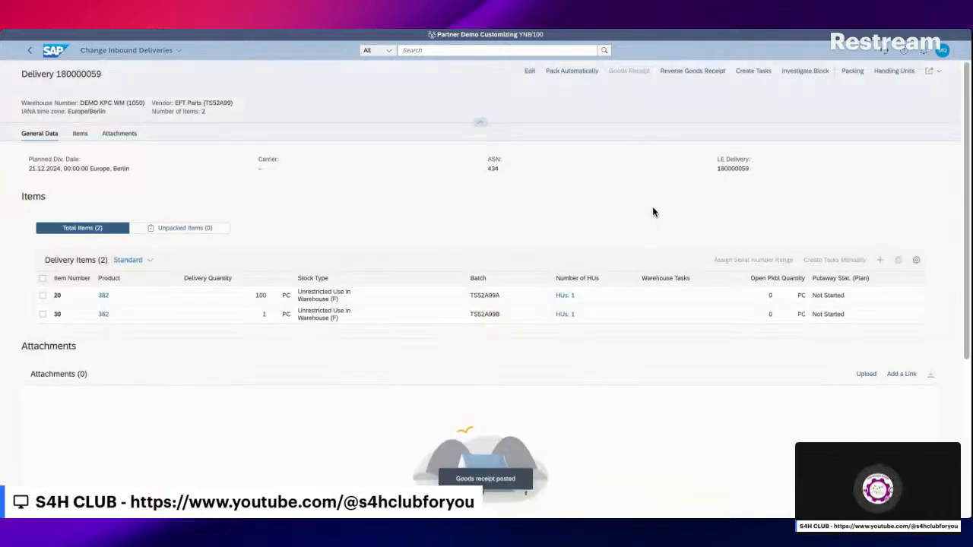
{"action": "left_click", "coordinate": [29, 50]}
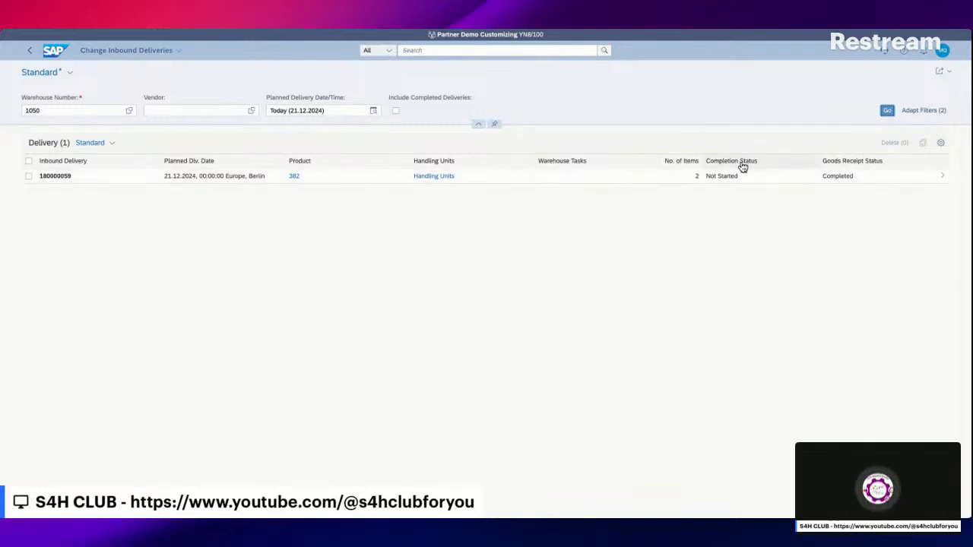
Open the Stock - Single Material app from the home page and display the stock of material 382.
{"action": "left_click", "coordinate": [55, 51]}
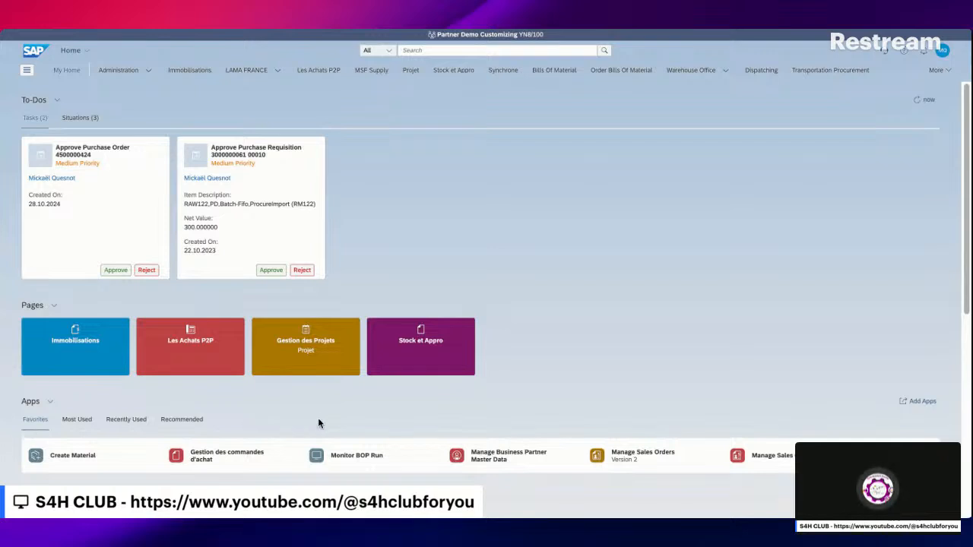
{"action": "left_click", "coordinate": [415, 52]}
{"action": "type", "text": "Stock - Single Material"}
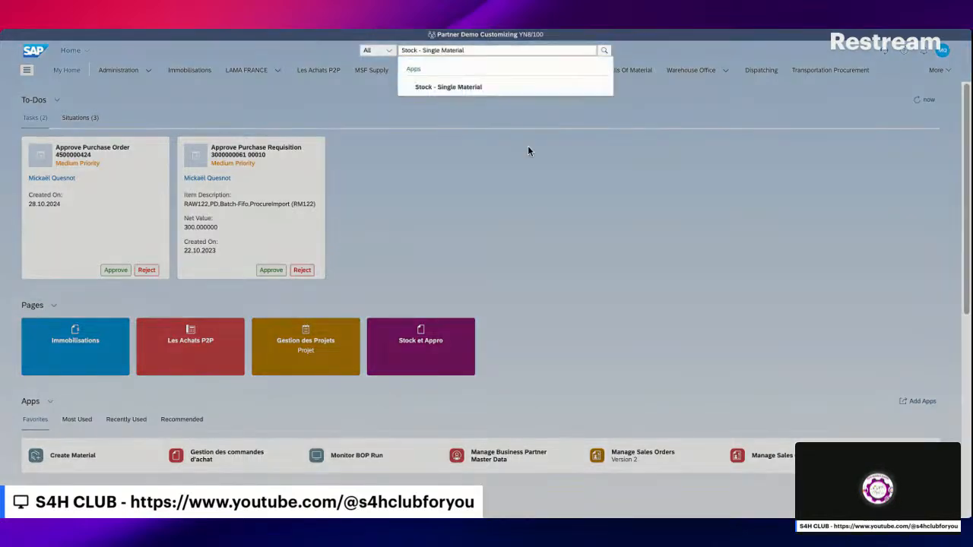
{"action": "left_click", "coordinate": [458, 88]}
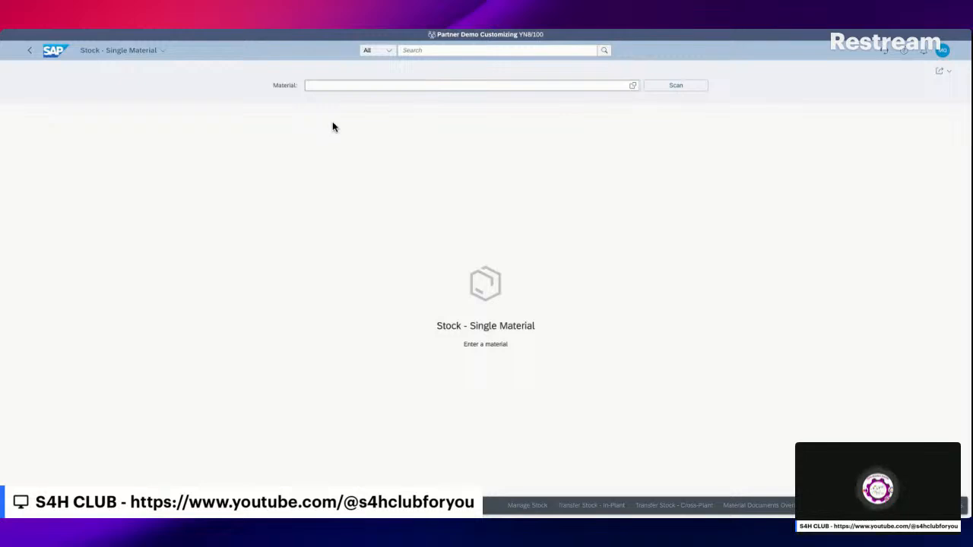
{"action": "type", "text": "382"}
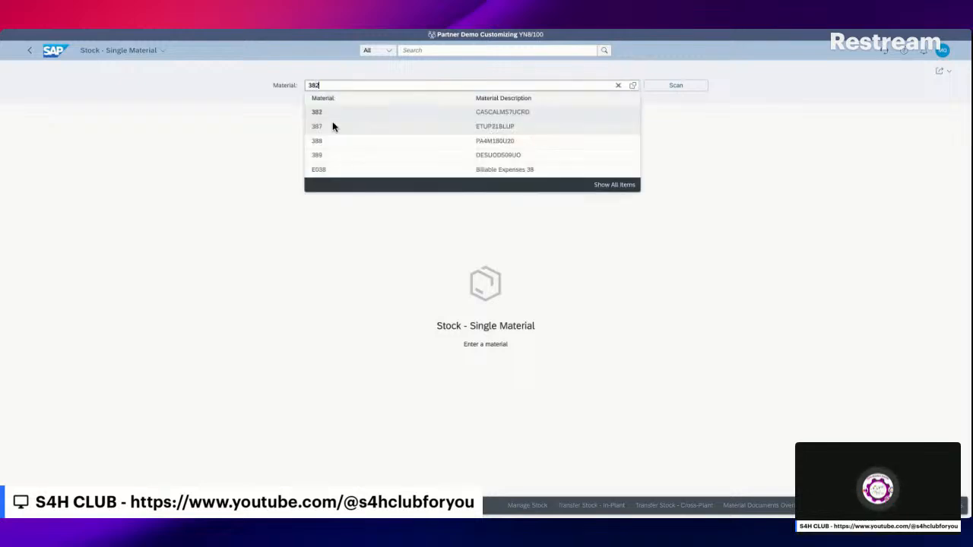
{"action": "left_click", "coordinate": [490, 112]}
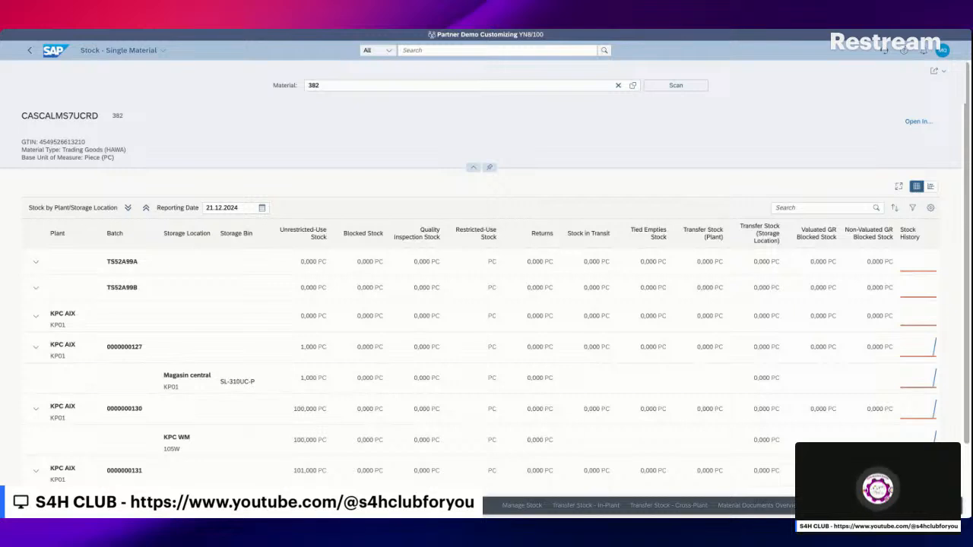
{"action": "left_click", "coordinate": [223, 187]}
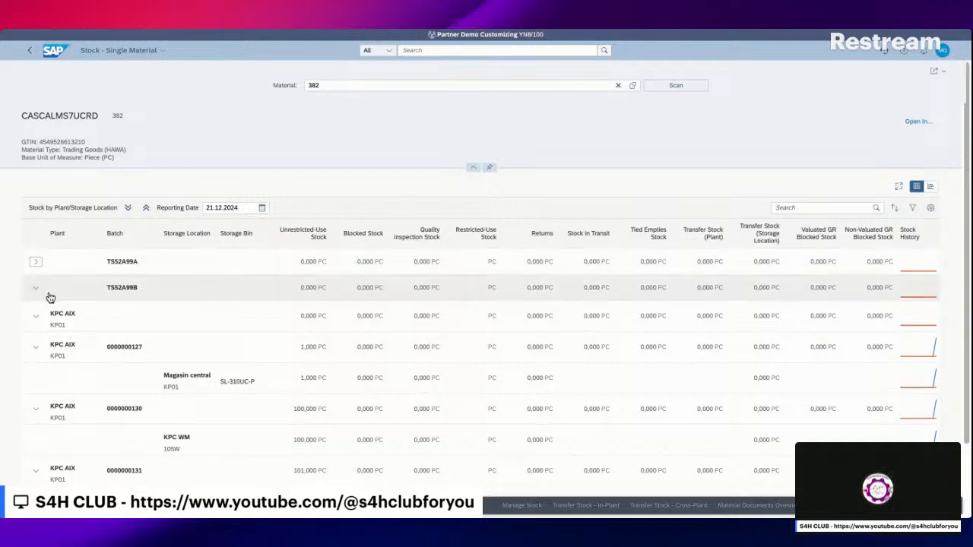
{"action": "scroll", "coordinate": [47, 298], "scroll_direction": "down", "scroll_amount": 1}
{"action": "scroll", "coordinate": [50, 301], "scroll_direction": "down", "scroll_amount": 3}
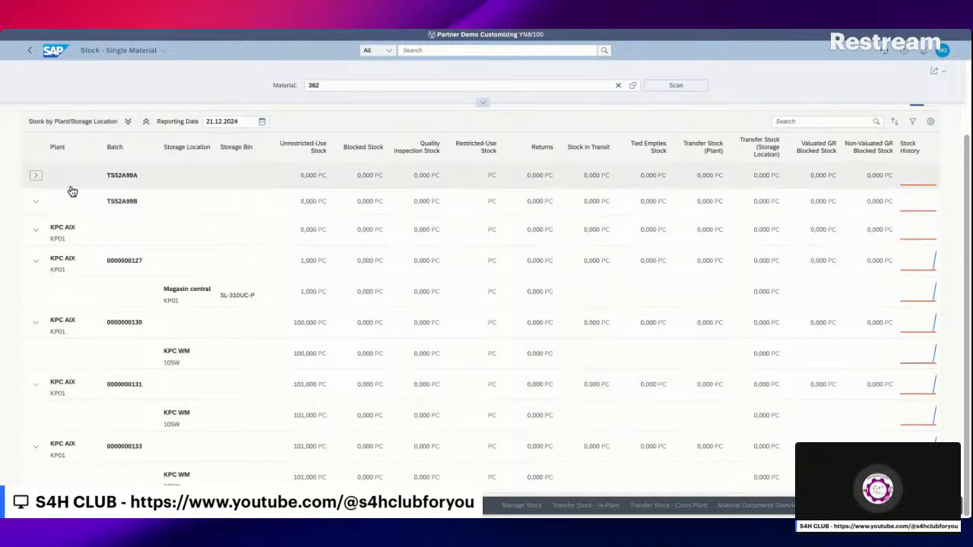
{"action": "left_click", "coordinate": [36, 203]}
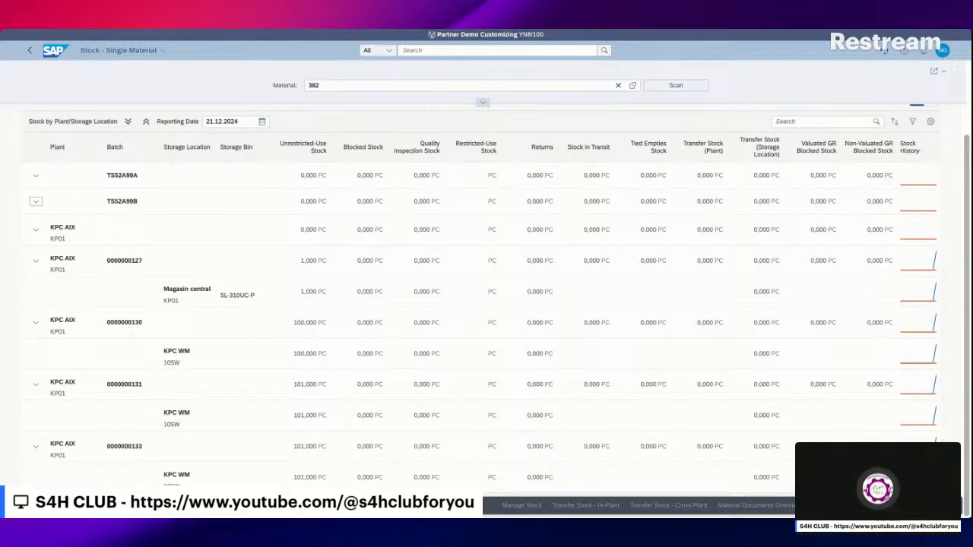
{"action": "scroll", "coordinate": [202, 349], "scroll_direction": "up", "scroll_amount": 2}
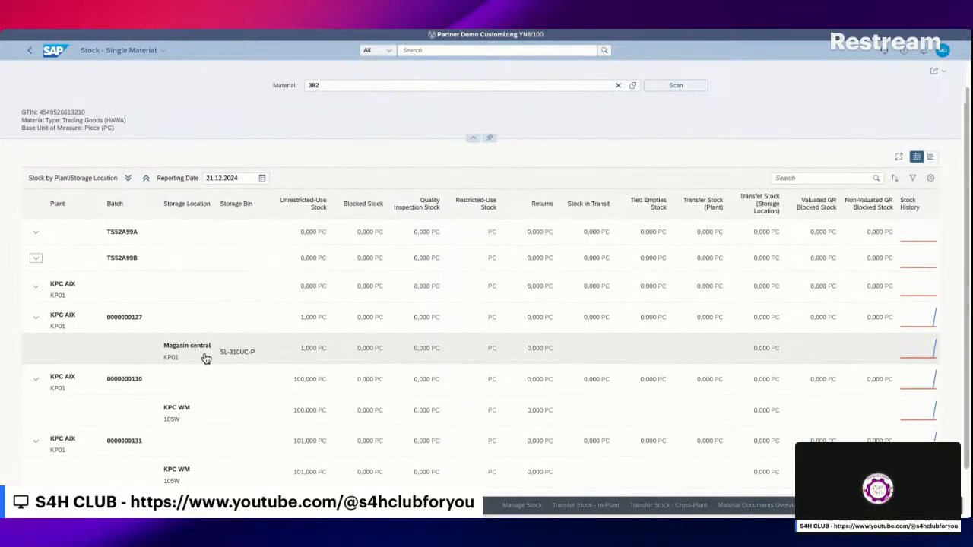
{"action": "scroll", "coordinate": [205, 358], "scroll_direction": "down", "scroll_amount": 2}
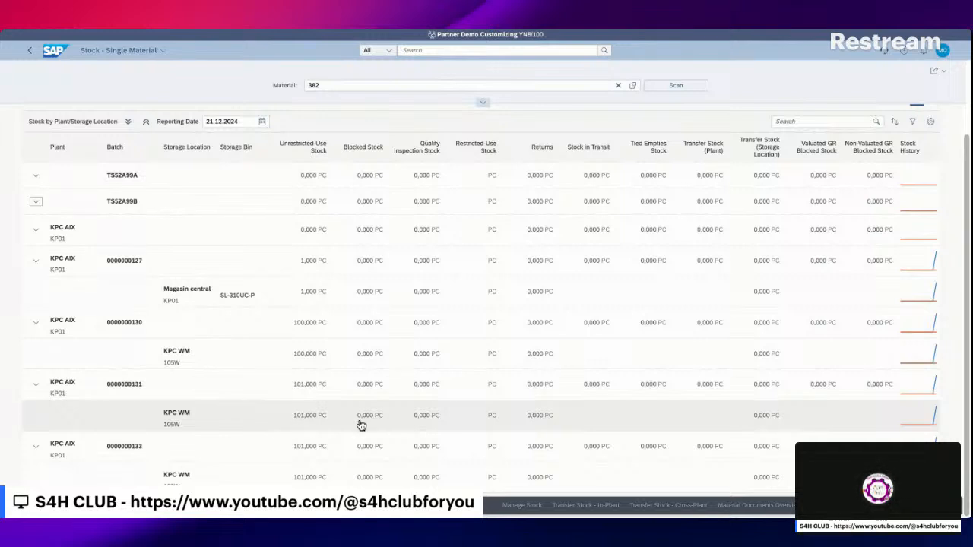
{"action": "left_click", "coordinate": [306, 420]}
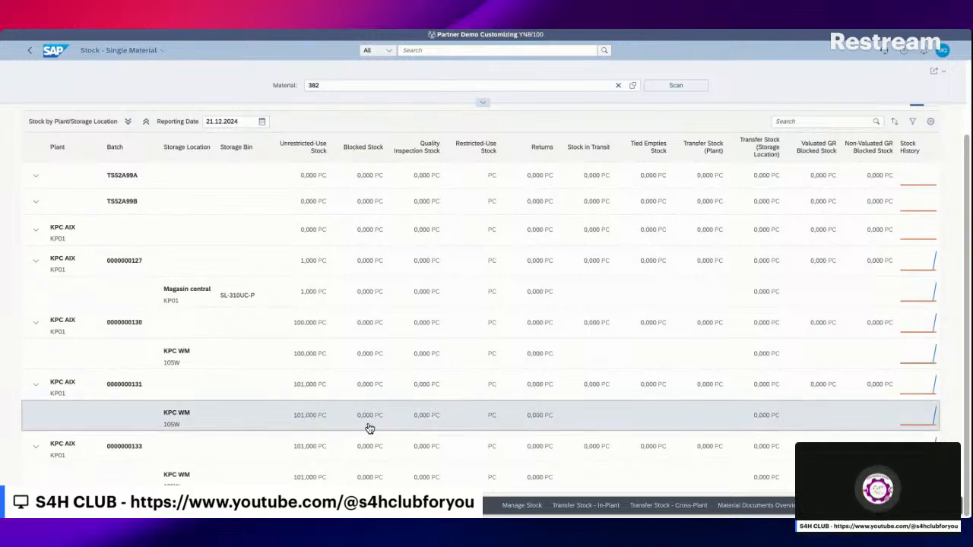
{"action": "left_click", "coordinate": [757, 506]}
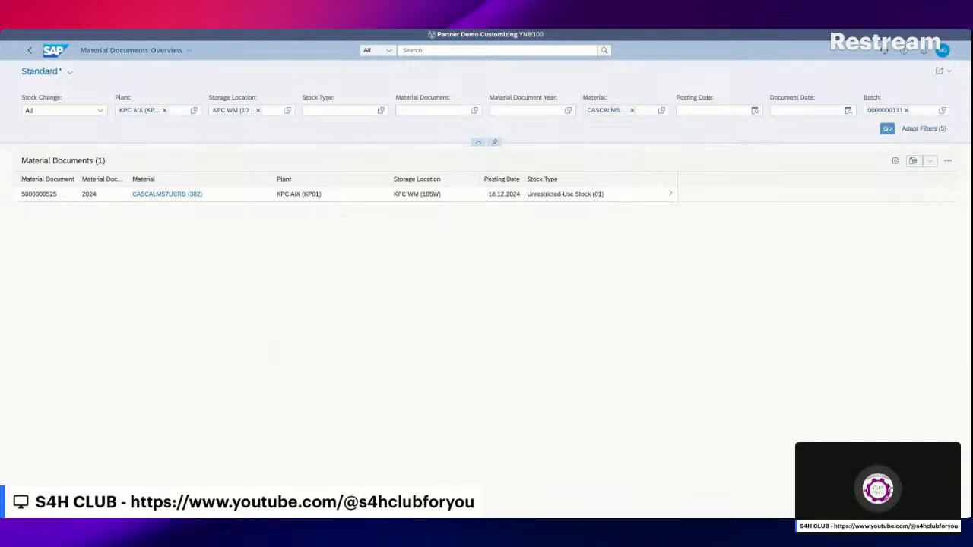
Switch back to Change Inbound Deliveries and open the listed delivery for product 382 in edit mode.
{"action": "key", "text": "ctrl+Tab"}
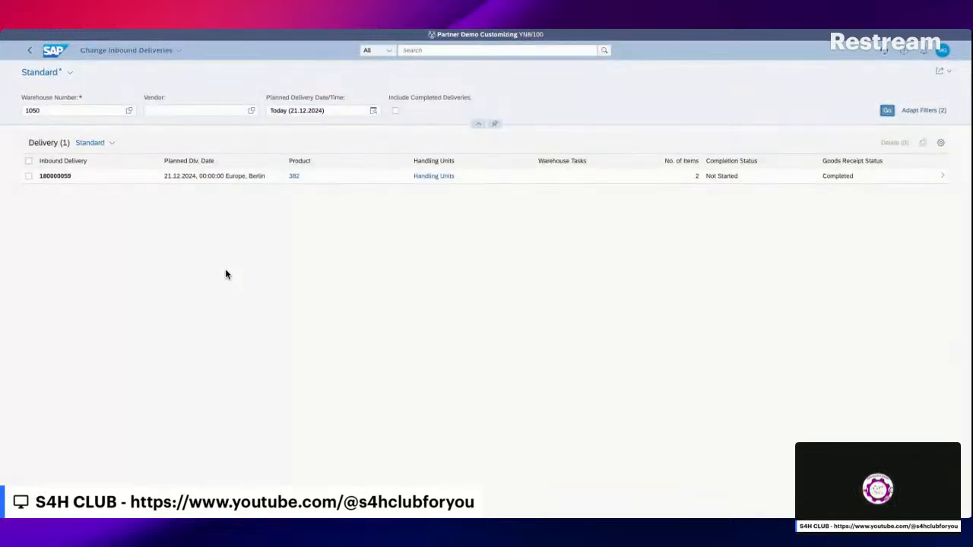
{"action": "left_click", "coordinate": [28, 180]}
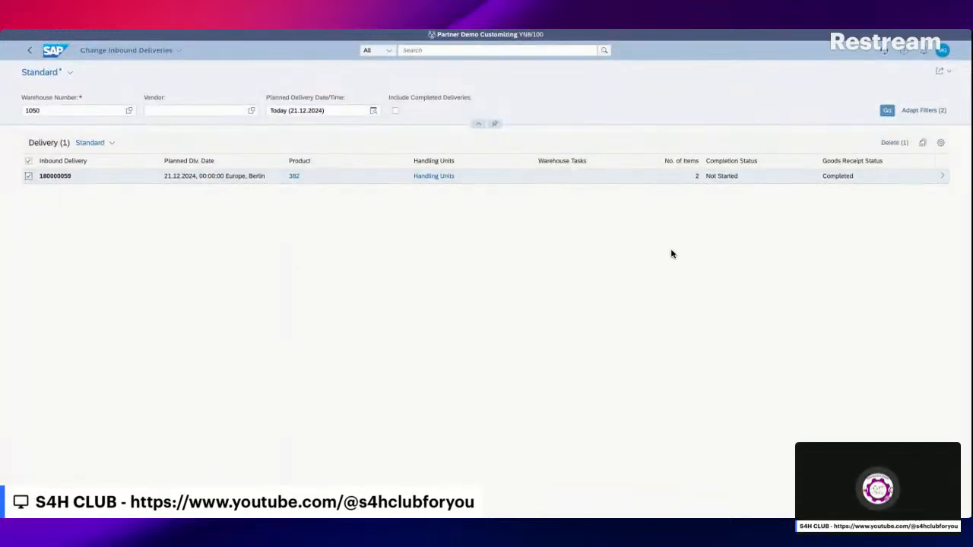
{"action": "left_click", "coordinate": [942, 179]}
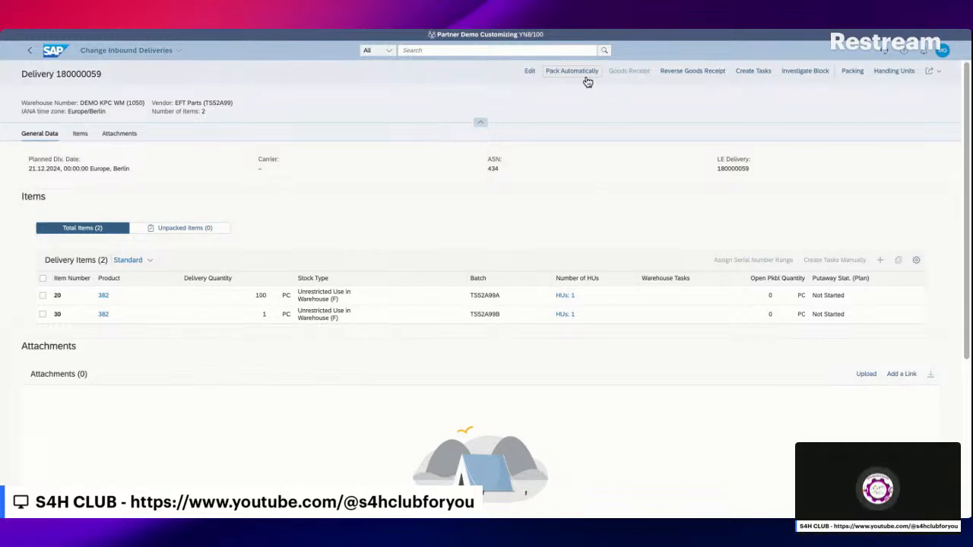
{"action": "left_click", "coordinate": [527, 71]}
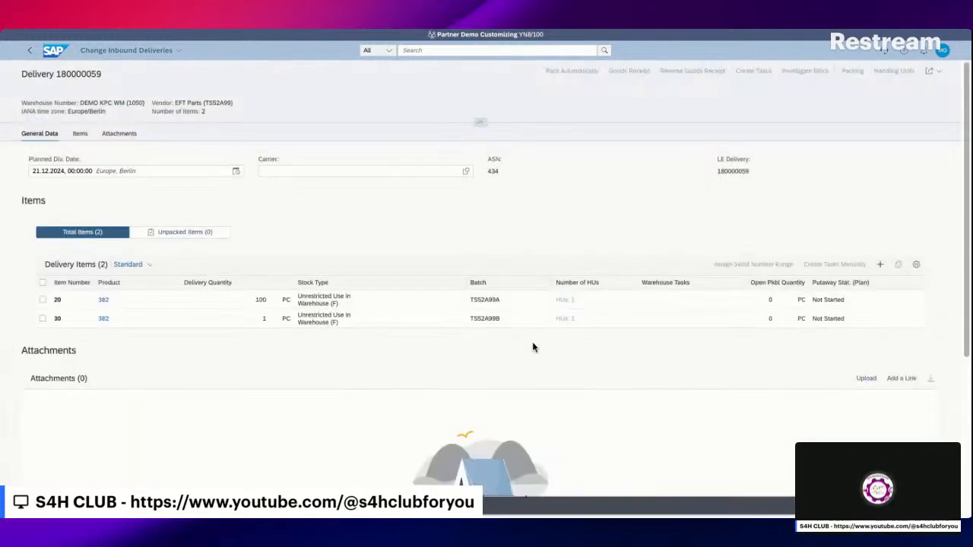
Add the No. Serial Numbers column to the delivery items table and check it for both batches.
{"action": "left_click", "coordinate": [43, 301]}
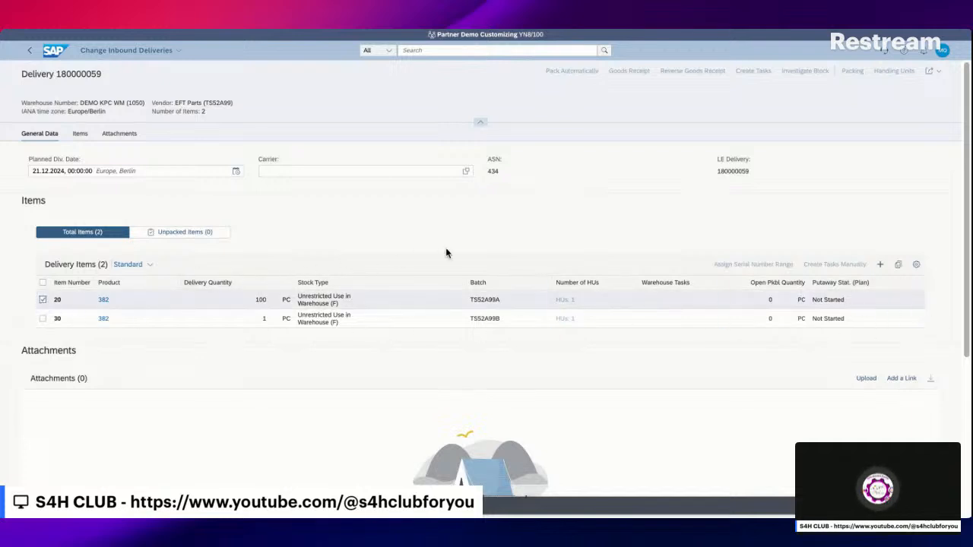
{"action": "left_click", "coordinate": [917, 266]}
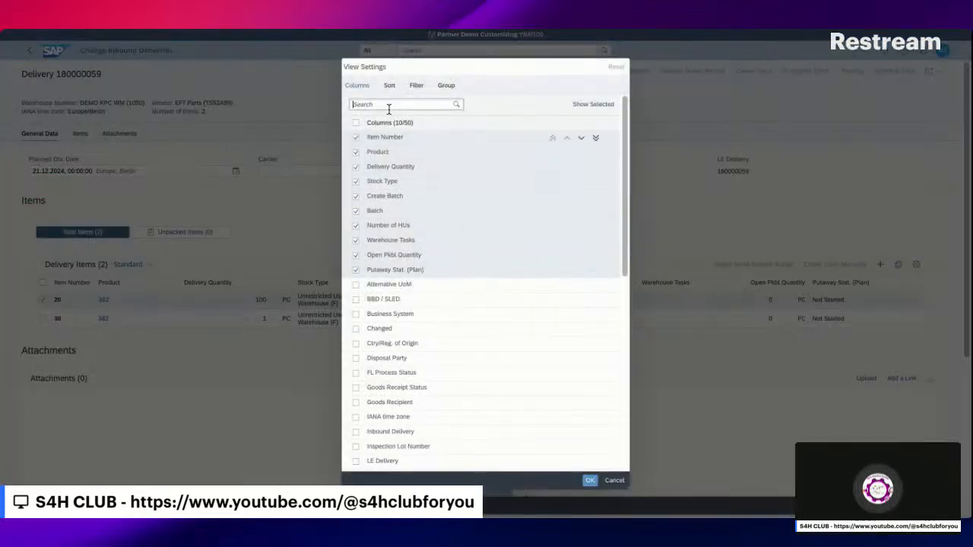
{"action": "left_click", "coordinate": [386, 106]}
{"action": "type", "text": "se"}
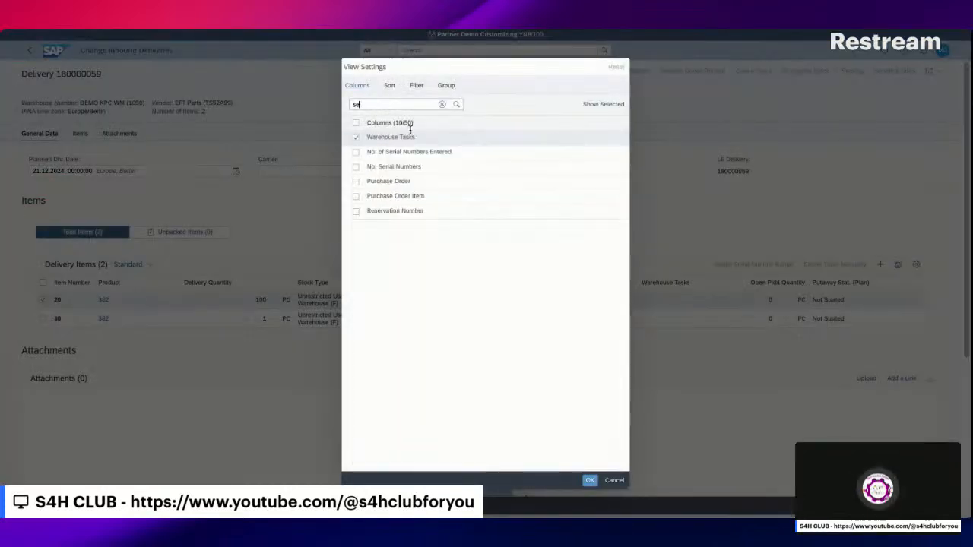
{"action": "left_click", "coordinate": [355, 166]}
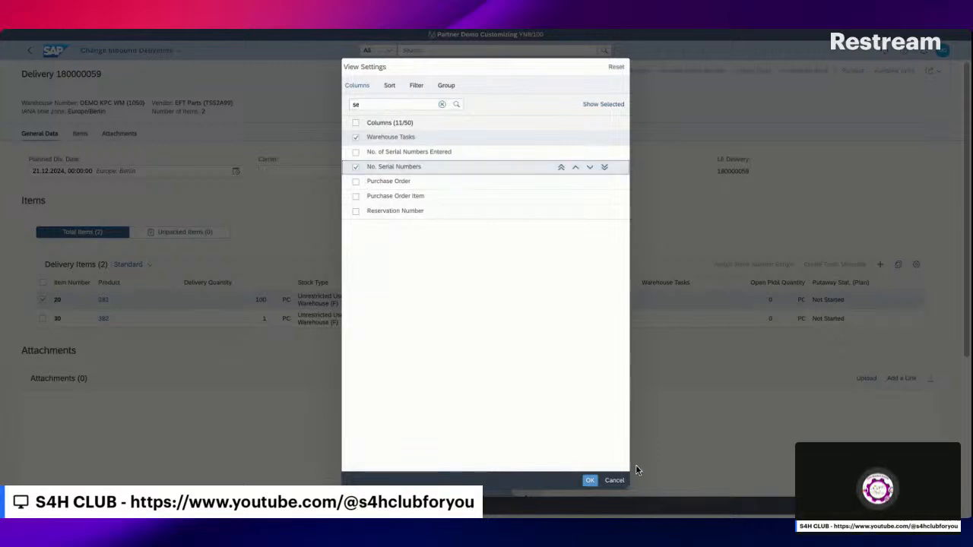
{"action": "left_click", "coordinate": [591, 481]}
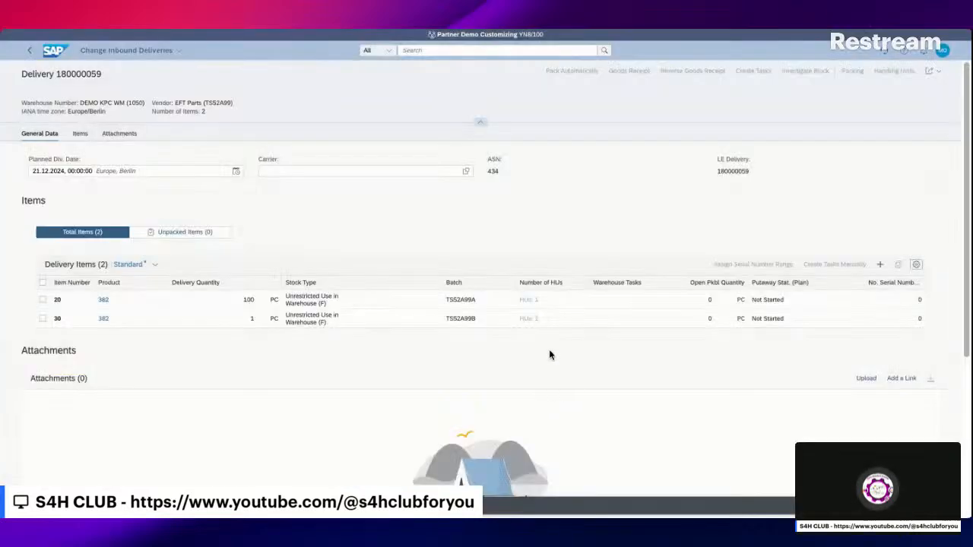
{"action": "left_click_drag", "start_coordinate": [920, 301], "coordinate": [930, 298]}
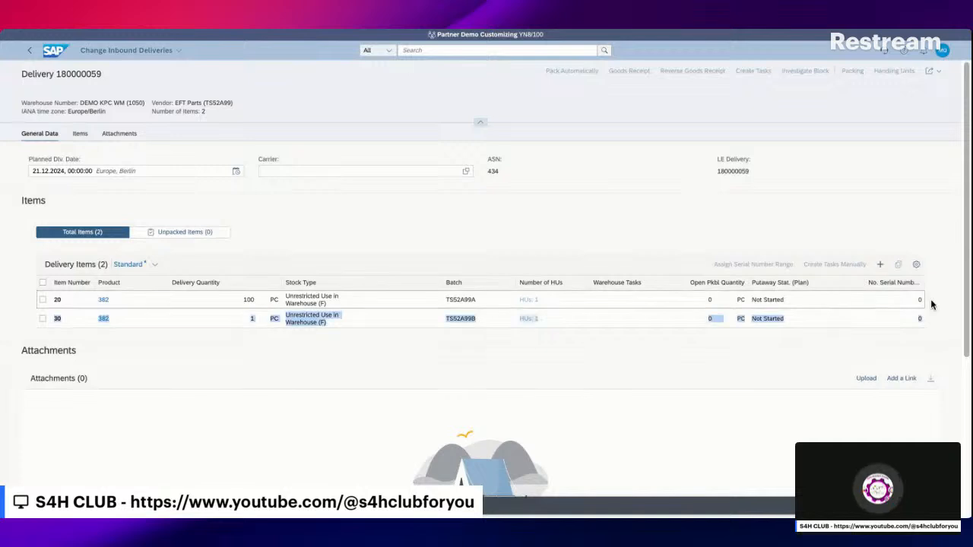
{"action": "left_click", "coordinate": [920, 301]}
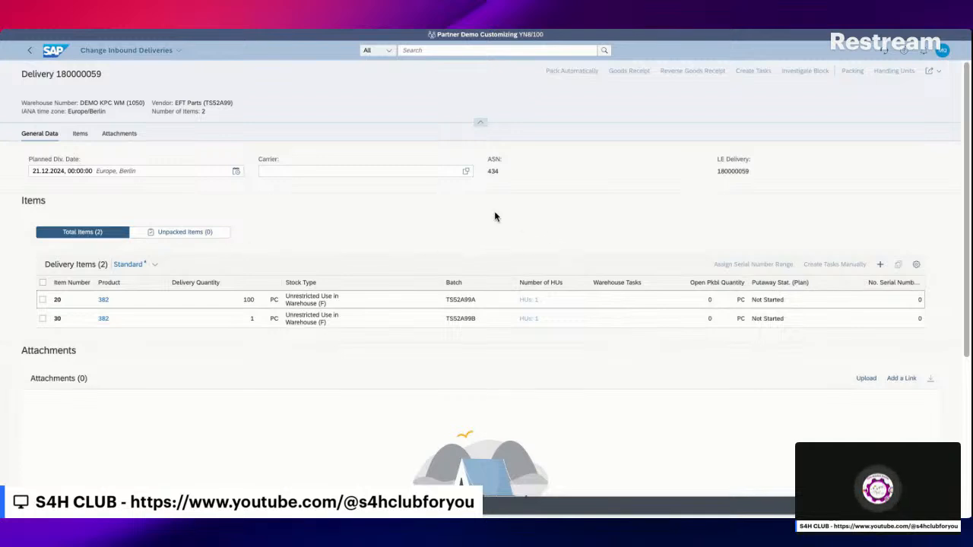
Open the Warehouse Monitor from the home page for warehouse 1050 and bring up the selection criteria for inbound delivery items.
{"action": "left_click", "coordinate": [29, 52]}
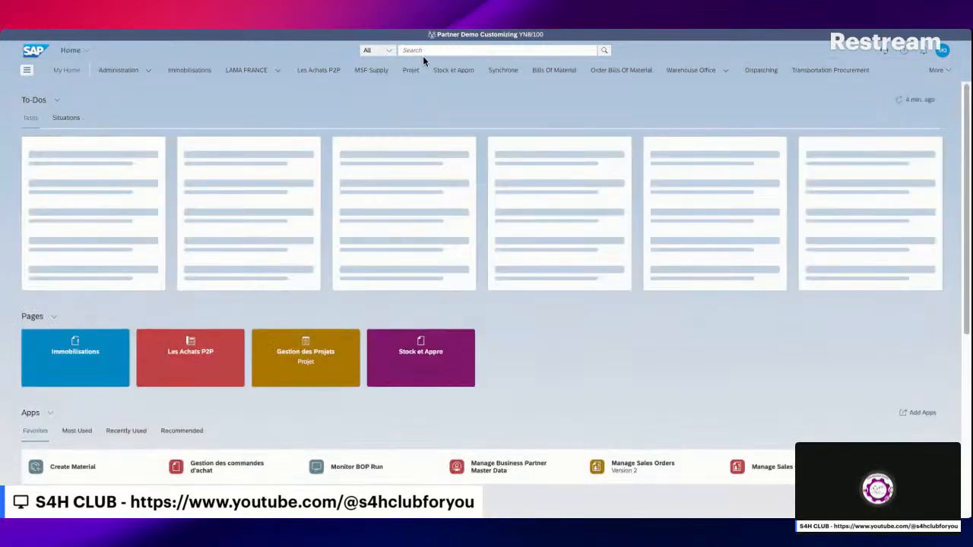
{"action": "left_click", "coordinate": [425, 52]}
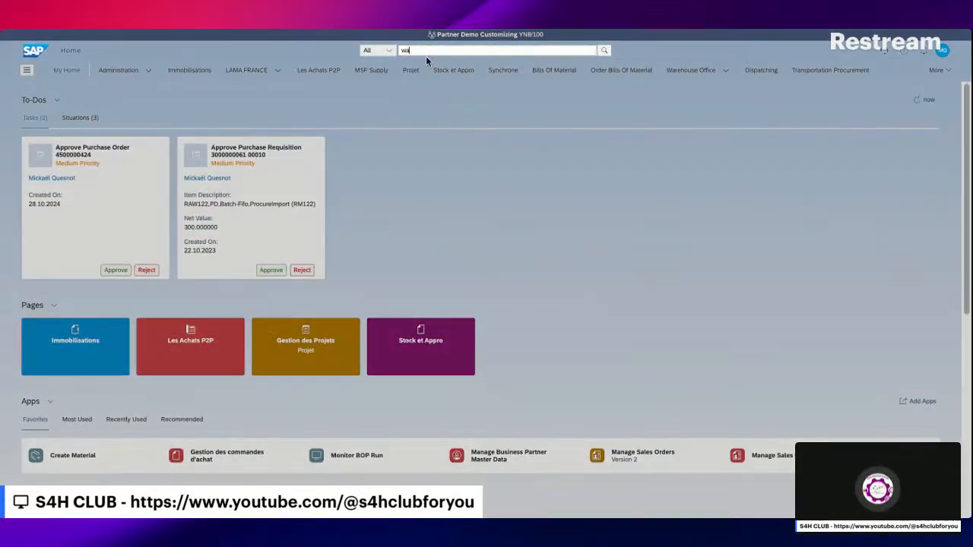
{"action": "type", "text": "wareh"}
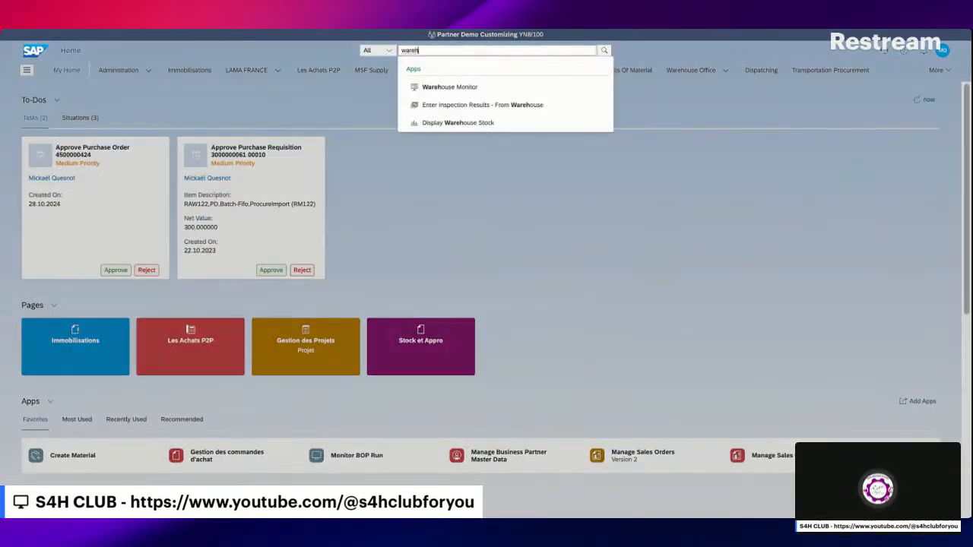
{"action": "left_click", "coordinate": [471, 89]}
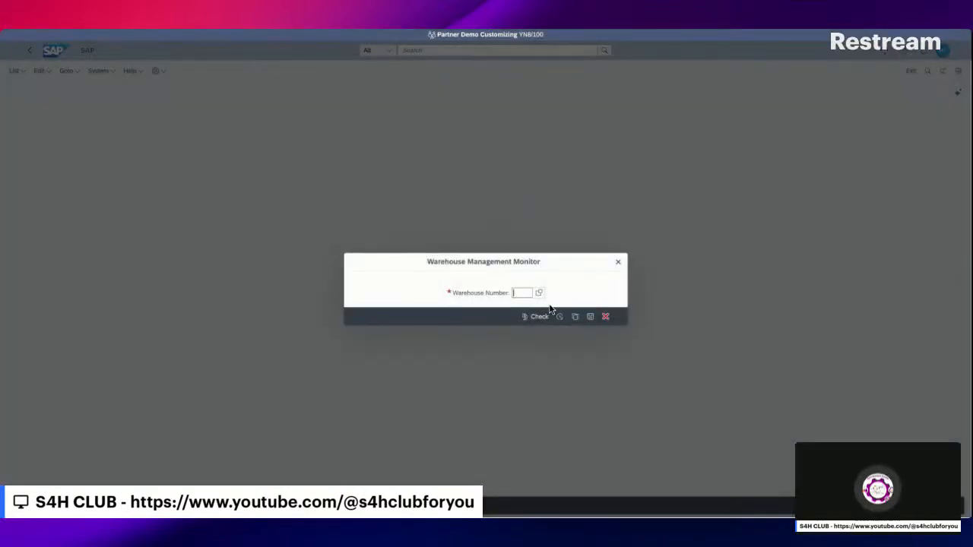
{"action": "left_click", "coordinate": [539, 292]}
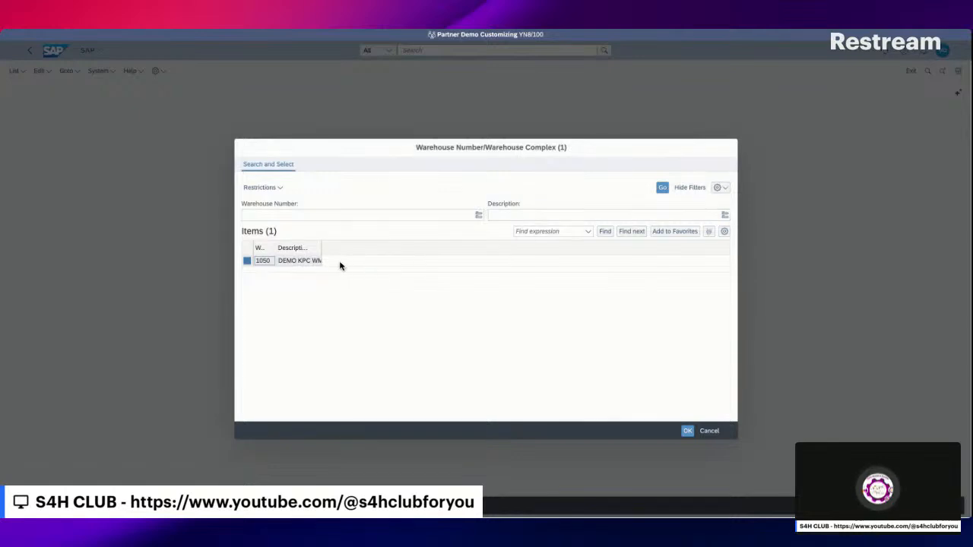
{"action": "left_click", "coordinate": [303, 264]}
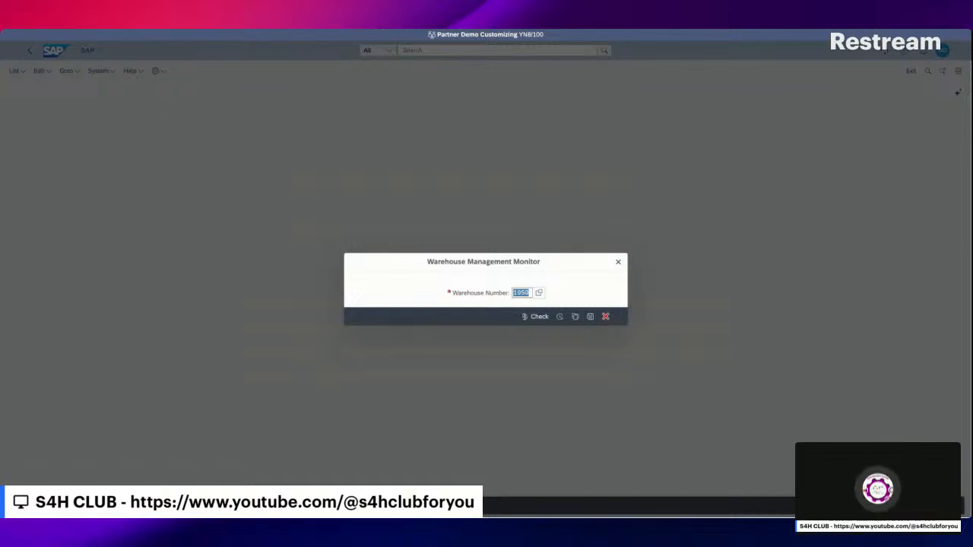
{"action": "left_click", "coordinate": [559, 316]}
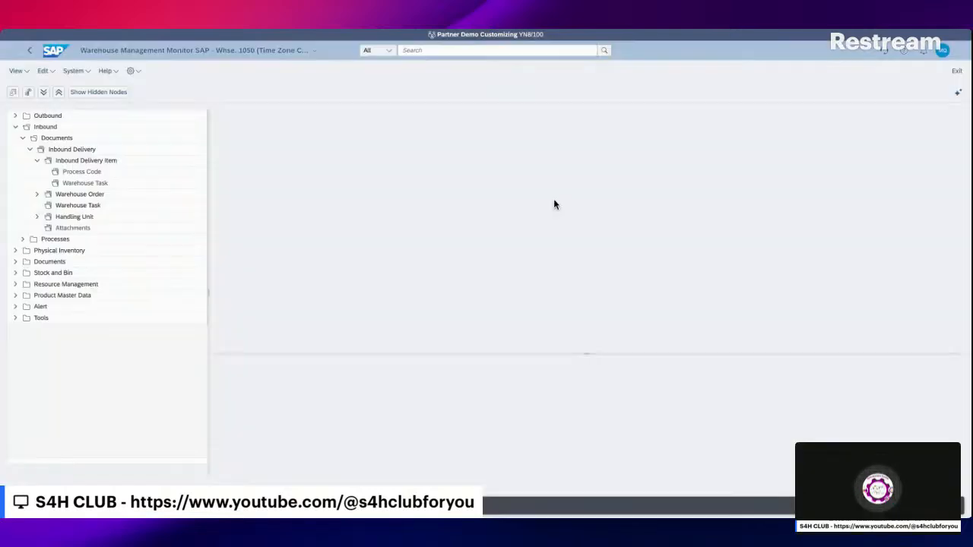
{"action": "left_click", "coordinate": [84, 164]}
{"action": "double_click", "coordinate": [85, 165]}
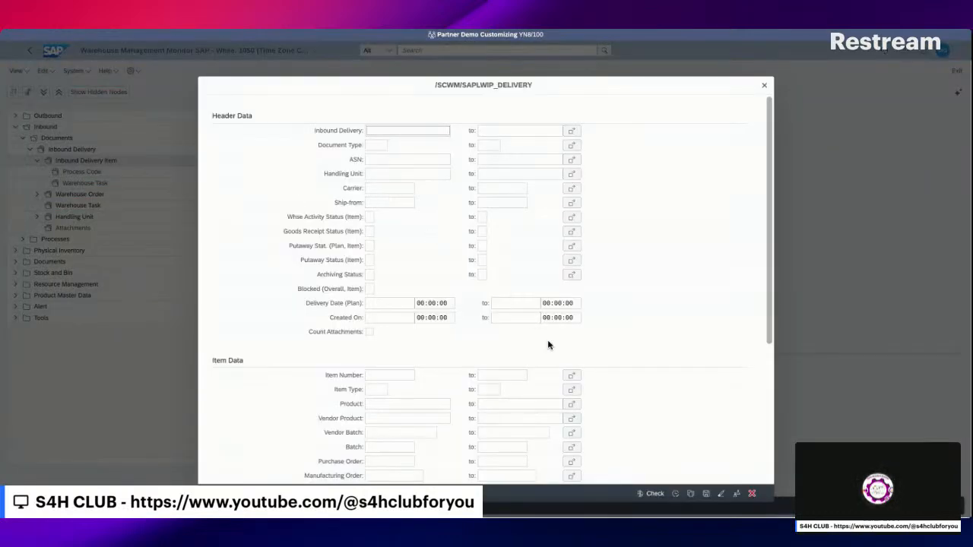
{"action": "left_click", "coordinate": [383, 405]}
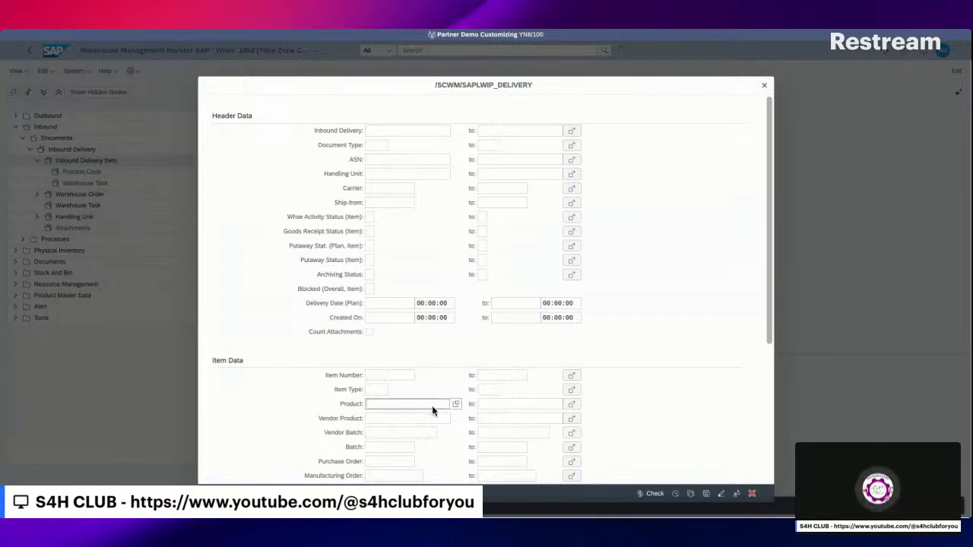
{"action": "type", "text": "382"}
{"action": "left_click", "coordinate": [678, 495]}
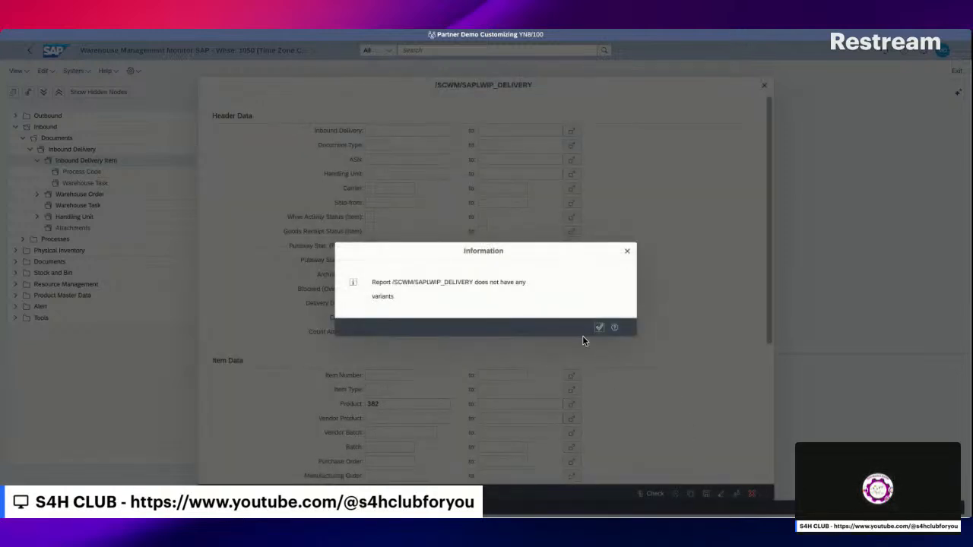
{"action": "left_click", "coordinate": [599, 327]}
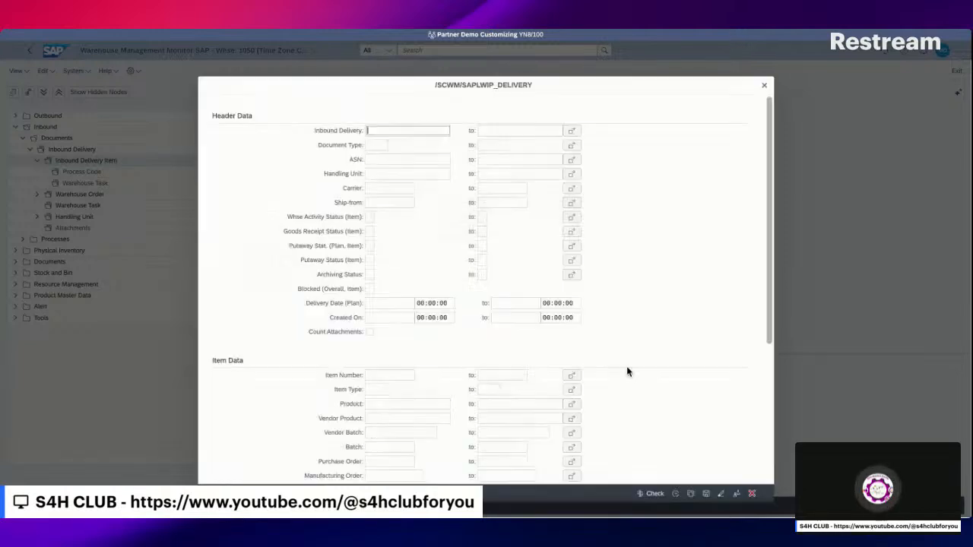
List all inbound delivery items without selection criteria and look through to the product 382 entries.
{"action": "left_click", "coordinate": [677, 495]}
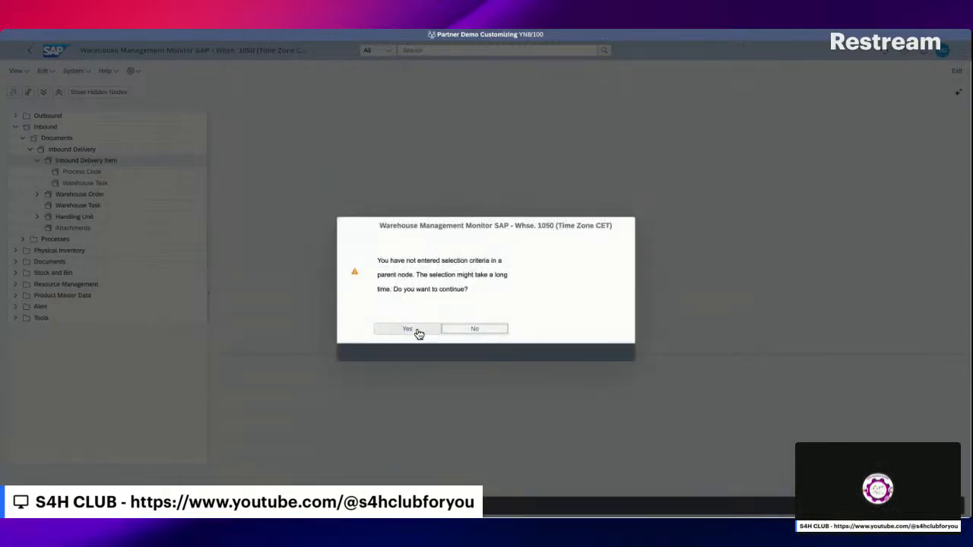
{"action": "left_click", "coordinate": [417, 332]}
{"action": "left_click", "coordinate": [419, 331]}
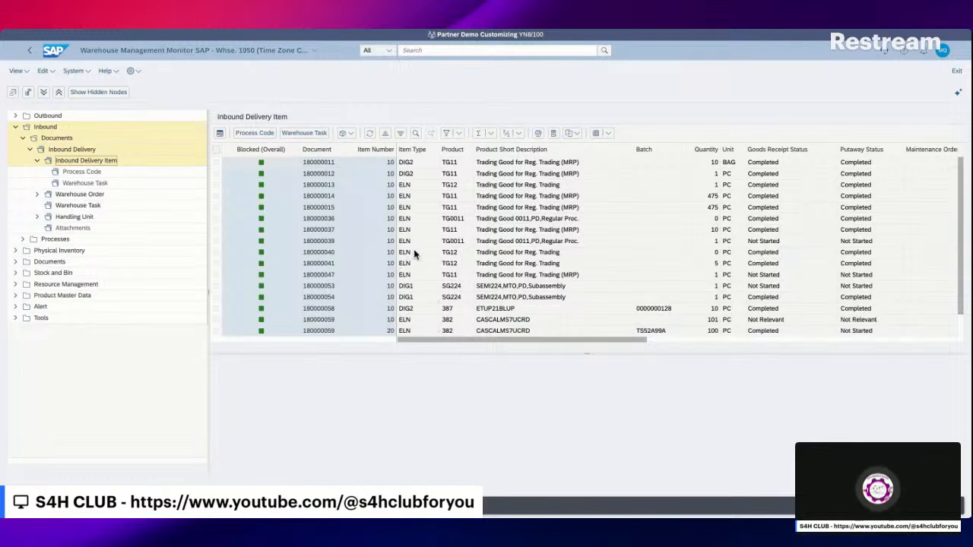
{"action": "left_click_drag", "start_coordinate": [962, 245], "coordinate": [967, 280]}
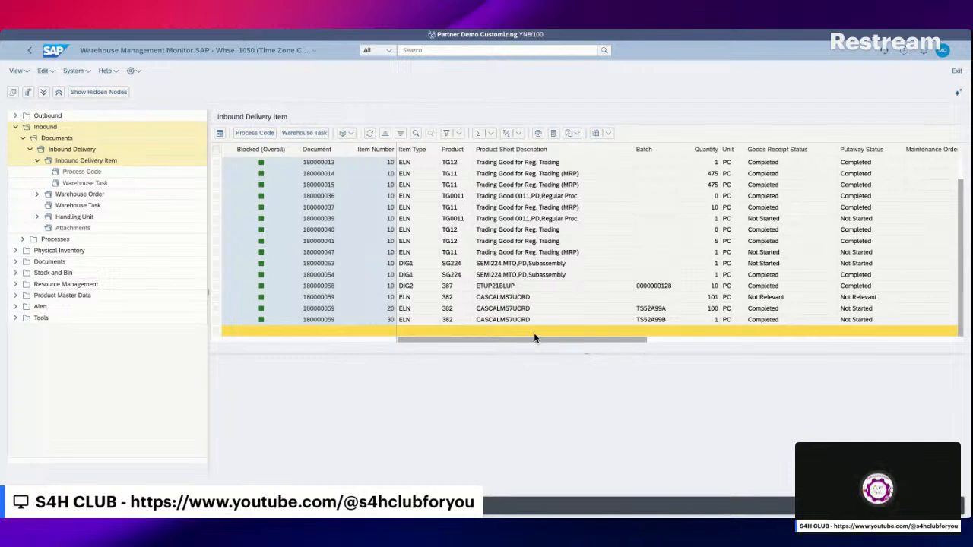
Select the product 382 item with batch TS52A99B and display its process codes and warehouse tasks.
{"action": "left_click", "coordinate": [217, 308]}
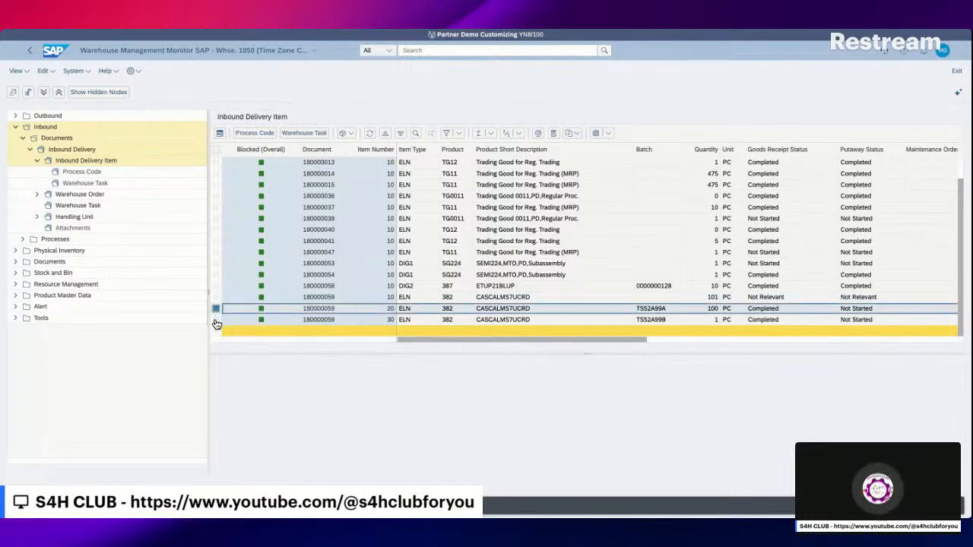
{"action": "left_click", "coordinate": [216, 320]}
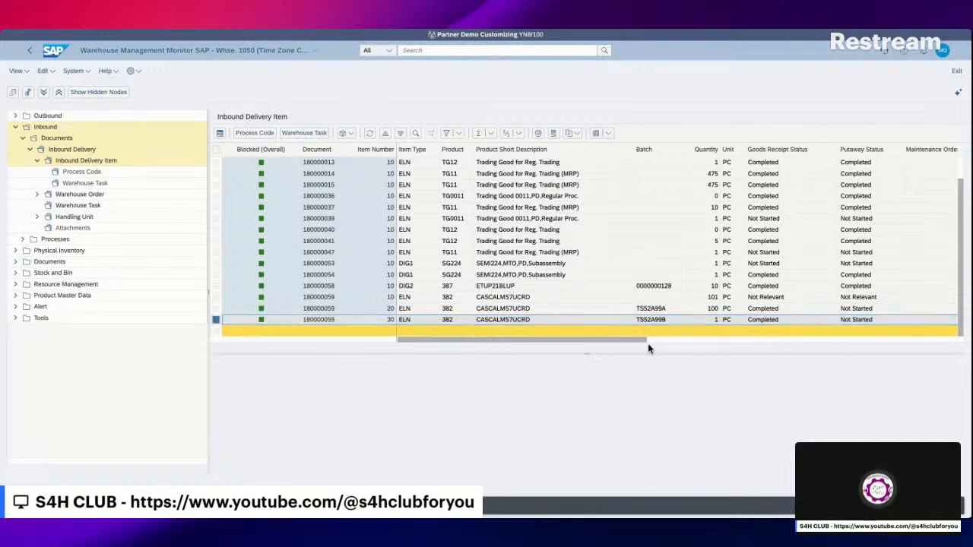
{"action": "left_click_drag", "start_coordinate": [638, 339], "coordinate": [529, 345]}
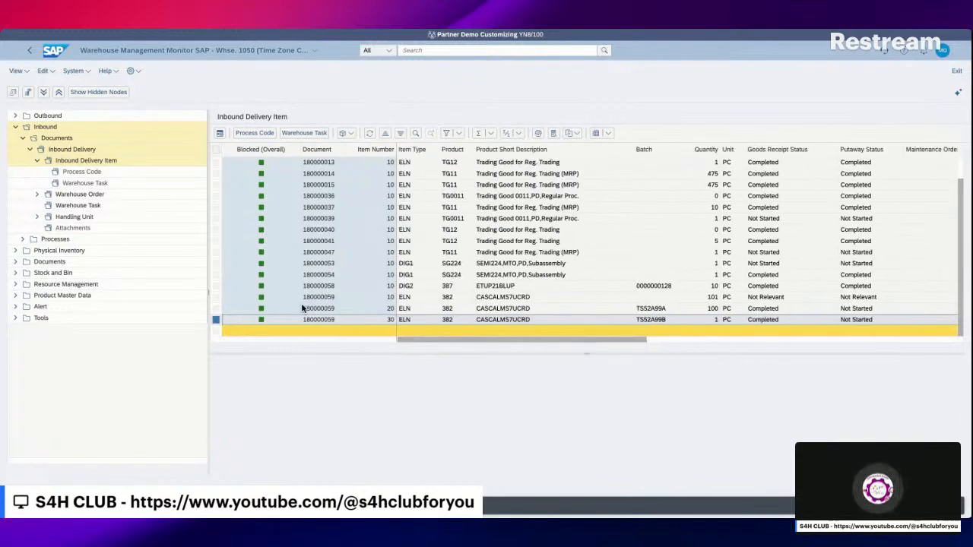
{"action": "left_click", "coordinate": [91, 190]}
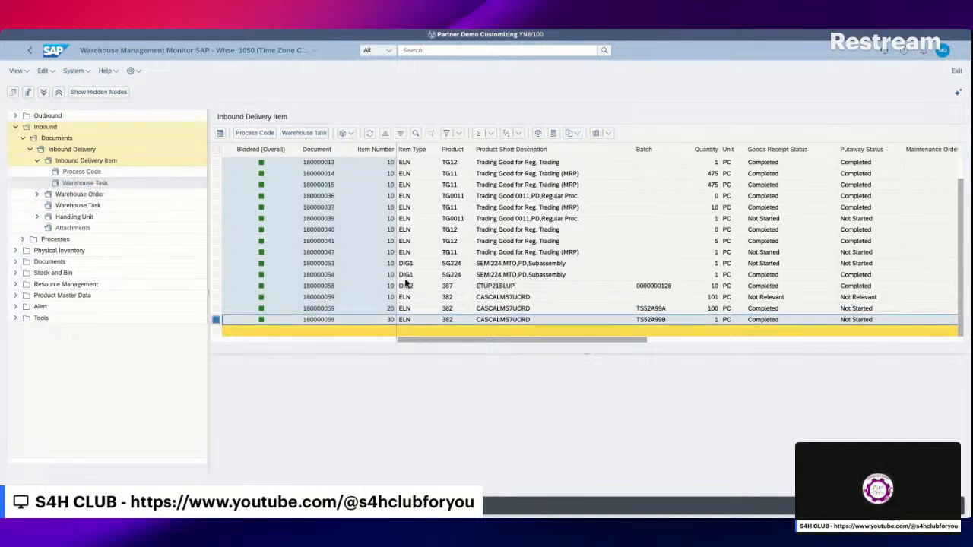
{"action": "left_click", "coordinate": [351, 138]}
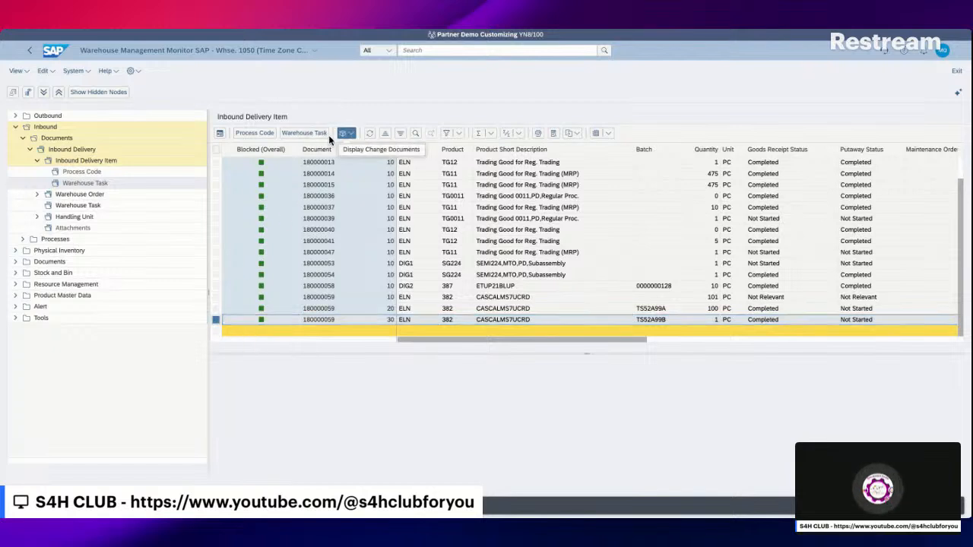
{"action": "left_click", "coordinate": [255, 133]}
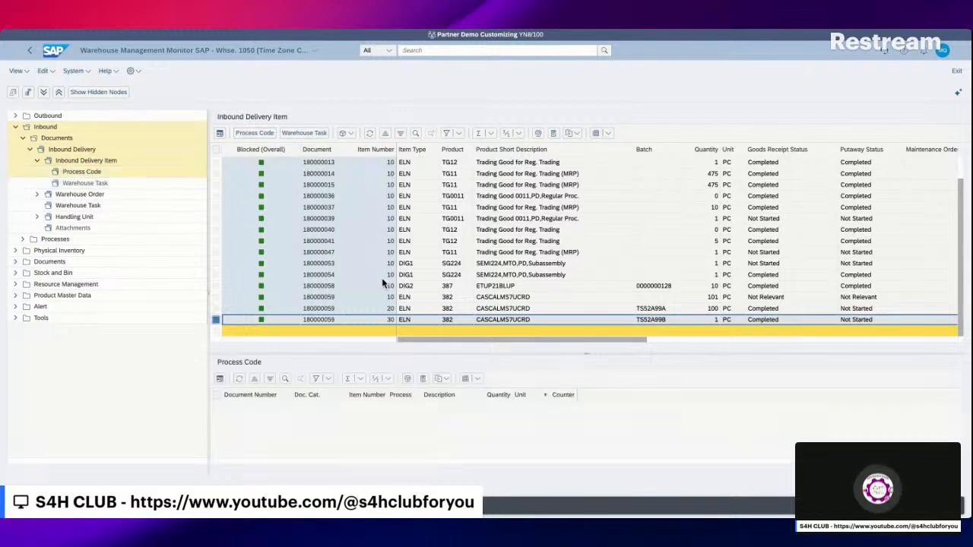
{"action": "left_click", "coordinate": [304, 133]}
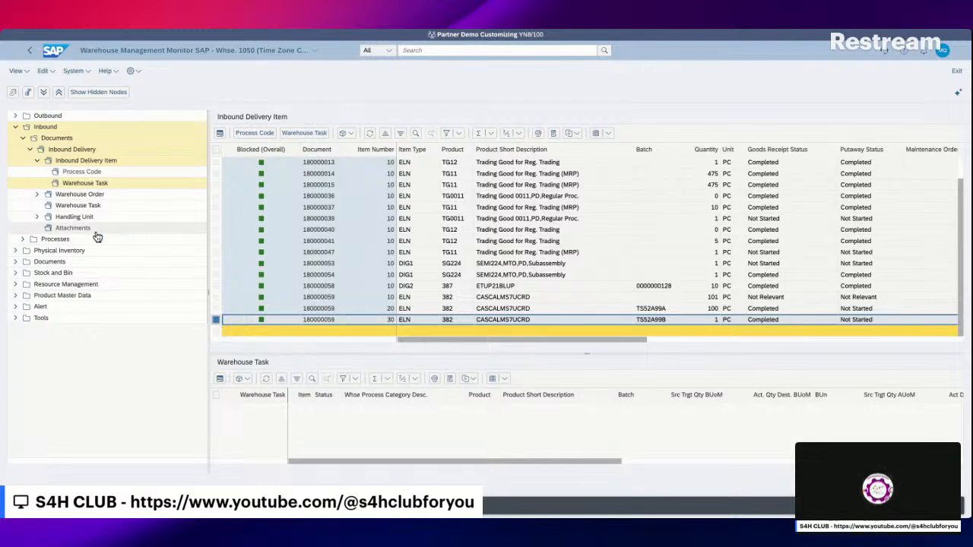
List the warehouse tasks of inbound deliveries for product 382 and examine their details.
{"action": "left_click", "coordinate": [85, 208]}
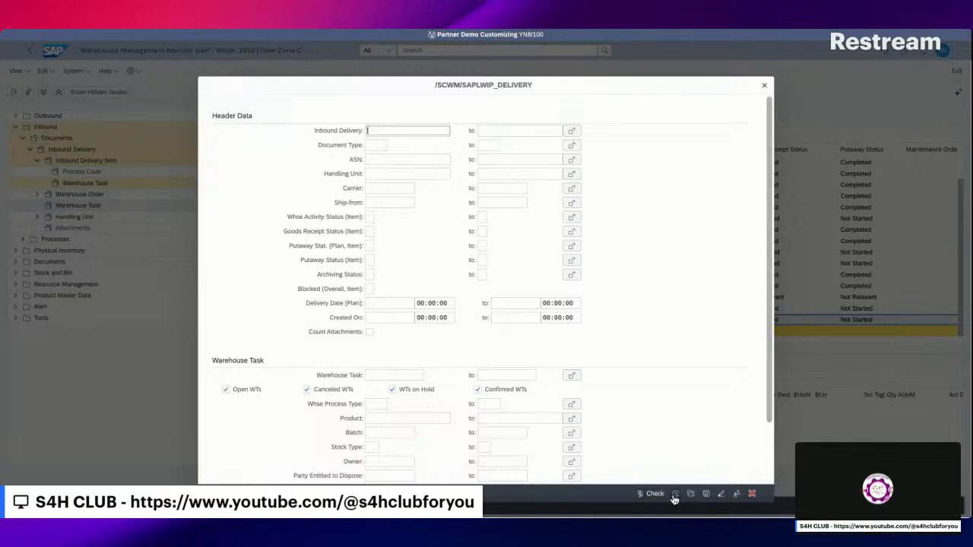
{"action": "left_click", "coordinate": [387, 420]}
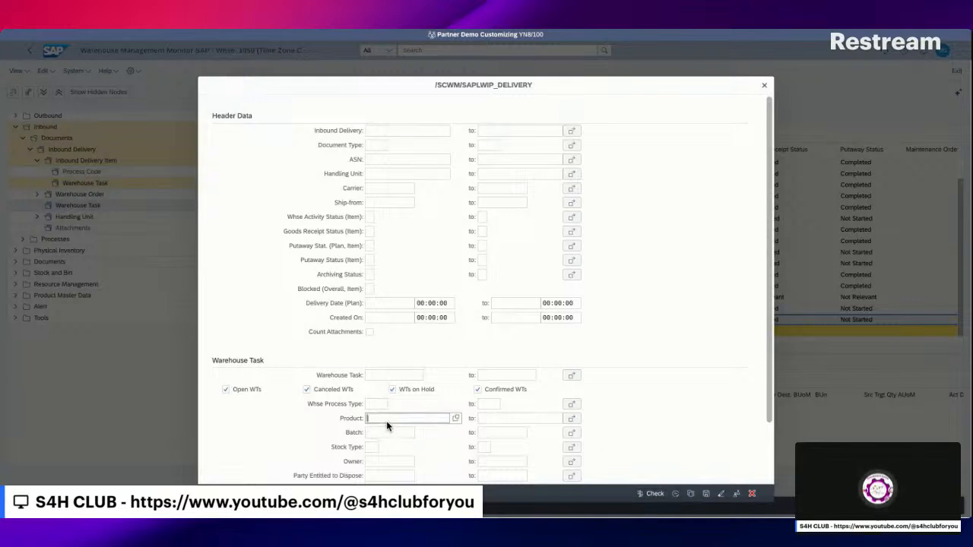
{"action": "type", "text": "38"}
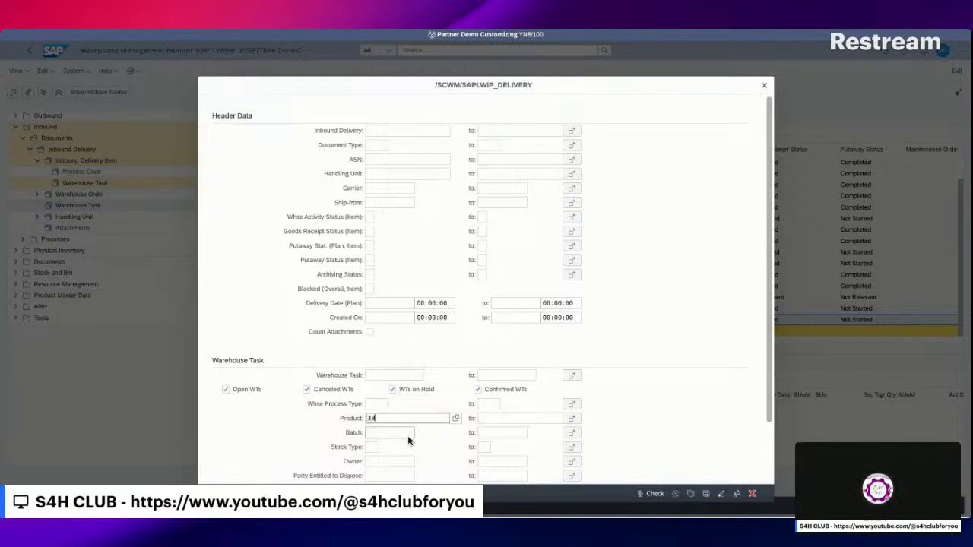
{"action": "type", "text": "2"}
{"action": "left_click", "coordinate": [688, 494]}
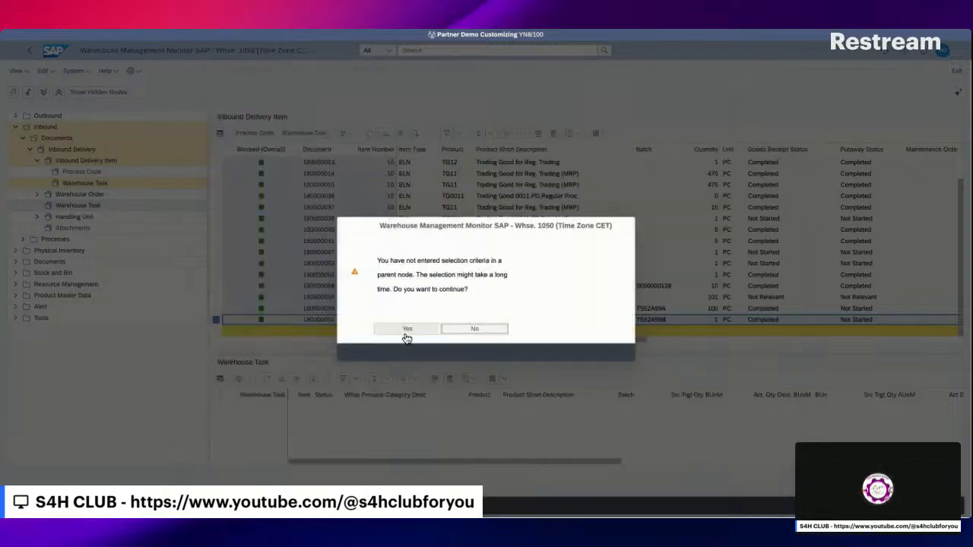
{"action": "left_click", "coordinate": [404, 331]}
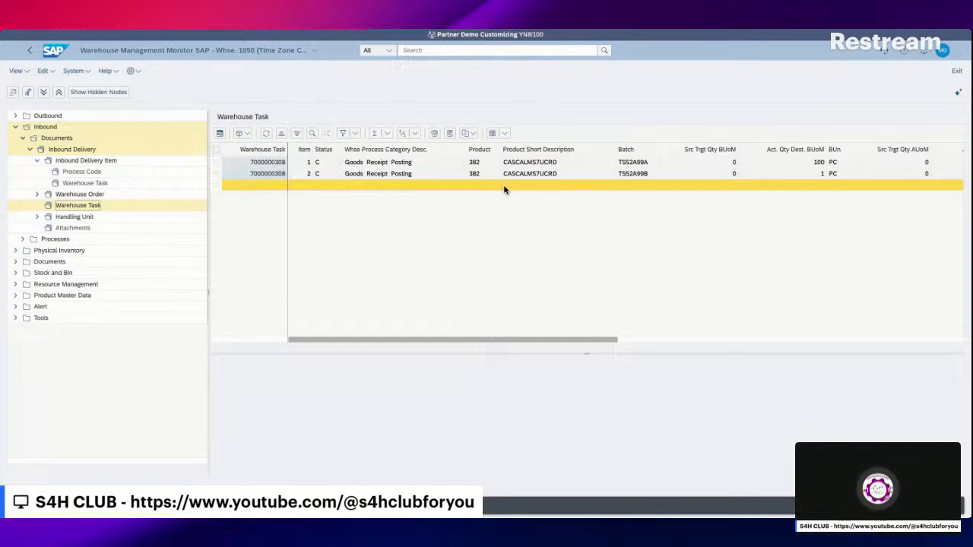
{"action": "left_click_drag", "start_coordinate": [591, 342], "coordinate": [705, 344]}
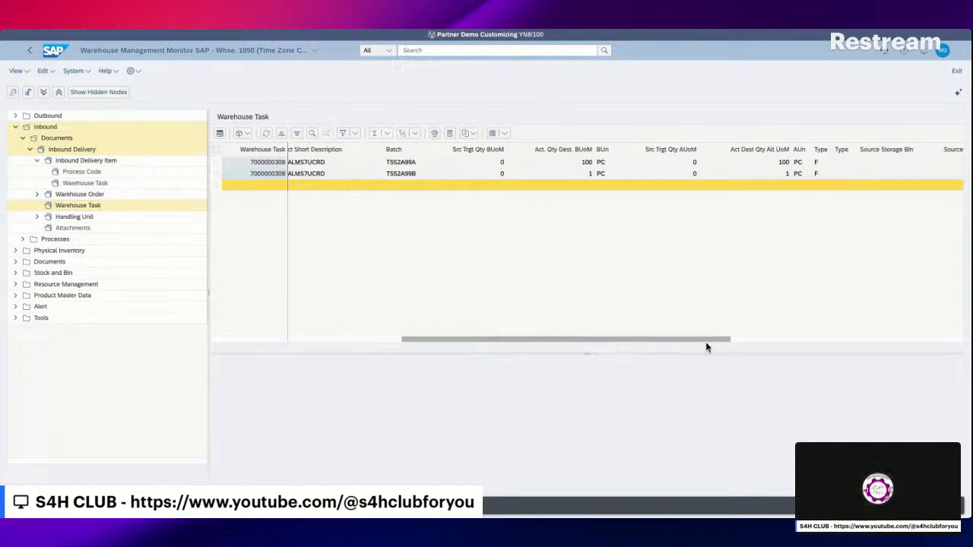
{"action": "left_click", "coordinate": [819, 342]}
{"action": "left_click_drag", "start_coordinate": [820, 341], "coordinate": [362, 343]}
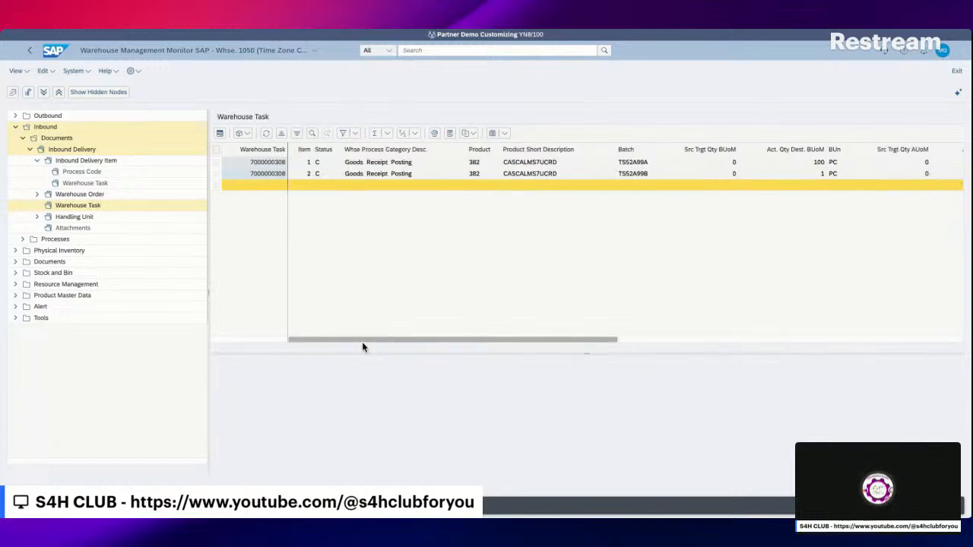
Select the goods receipt posting task item with batch TS52A99A and review the actions offered for warehouse tasks.
{"action": "left_click", "coordinate": [216, 163]}
{"action": "left_click", "coordinate": [243, 134]}
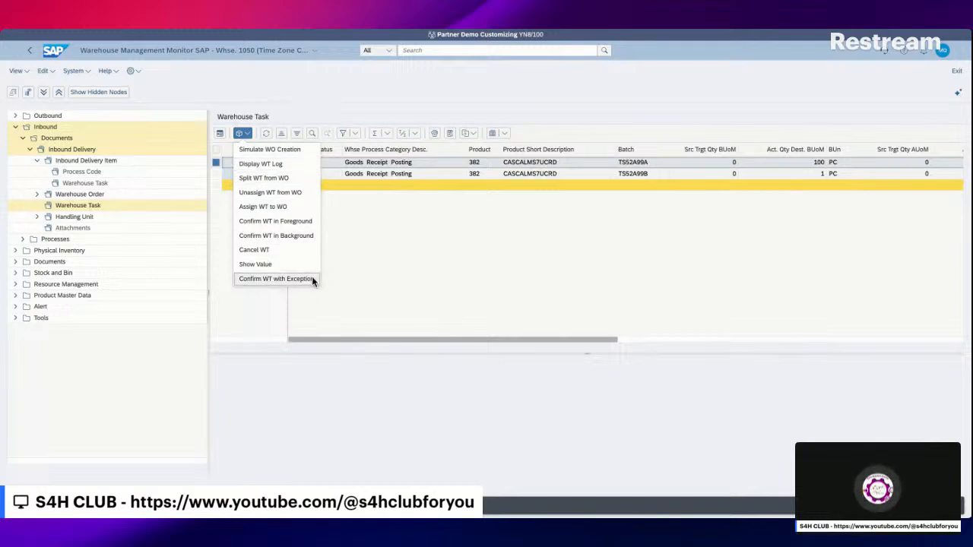
{"action": "left_click", "coordinate": [475, 262]}
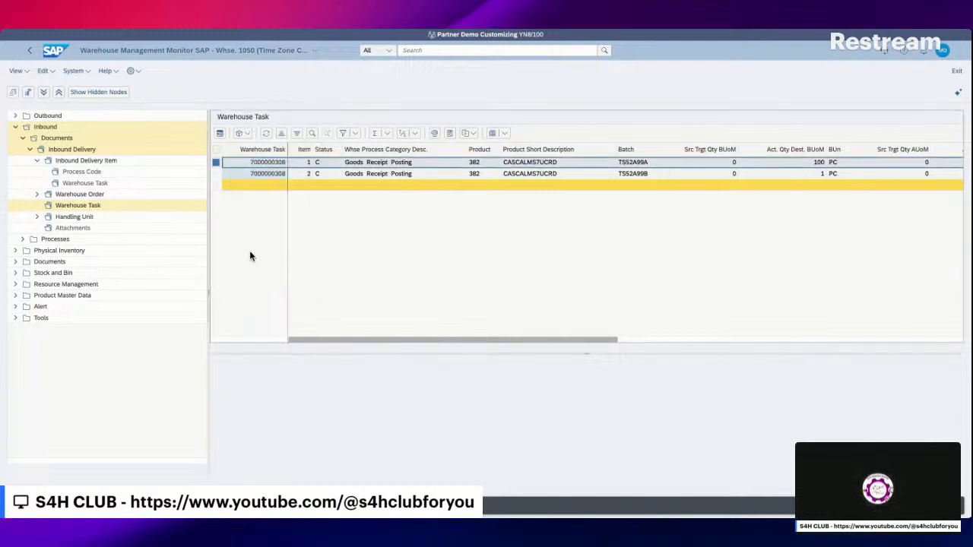
Look through the monitor's inbound putaway processes and physical inventory nodes, then collapse the Inbound branch.
{"action": "left_click", "coordinate": [23, 240]}
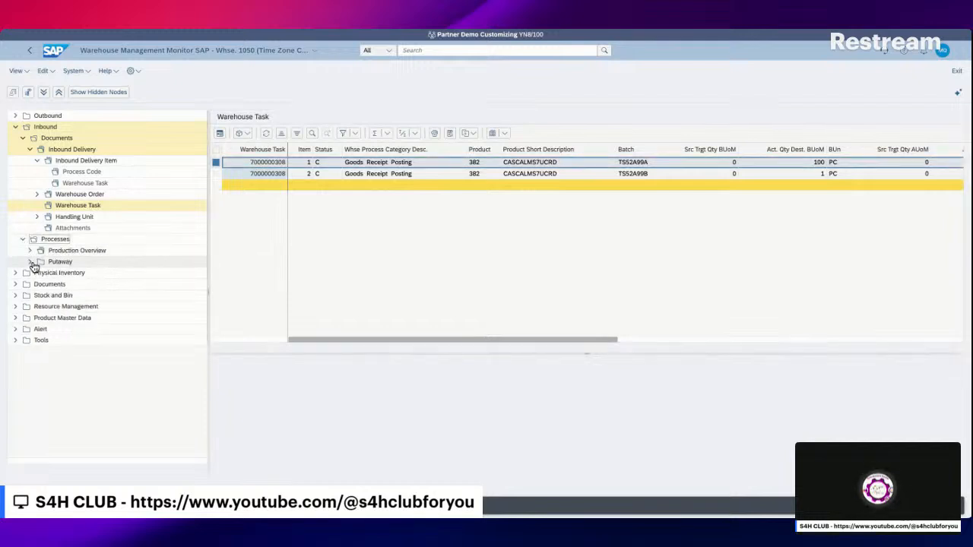
{"action": "left_click", "coordinate": [30, 263]}
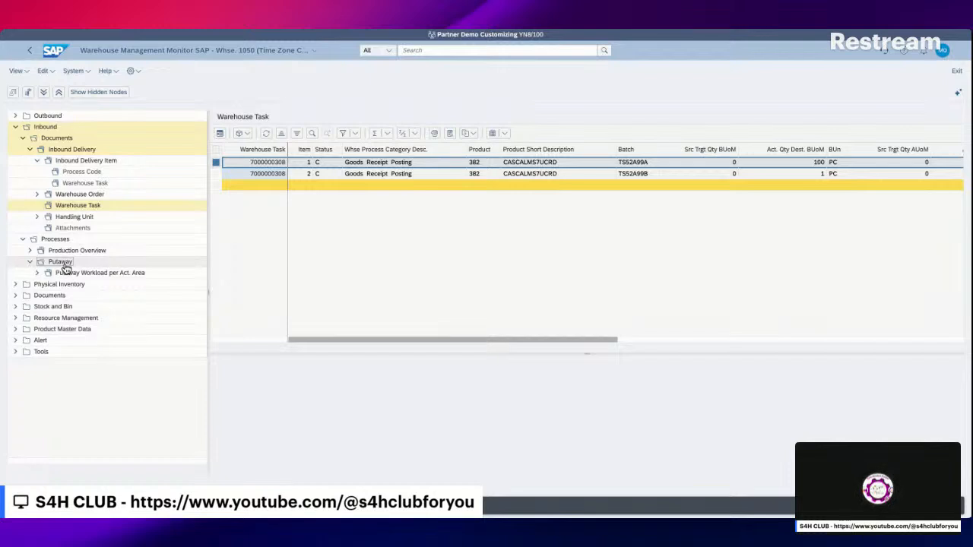
{"action": "left_click", "coordinate": [63, 263]}
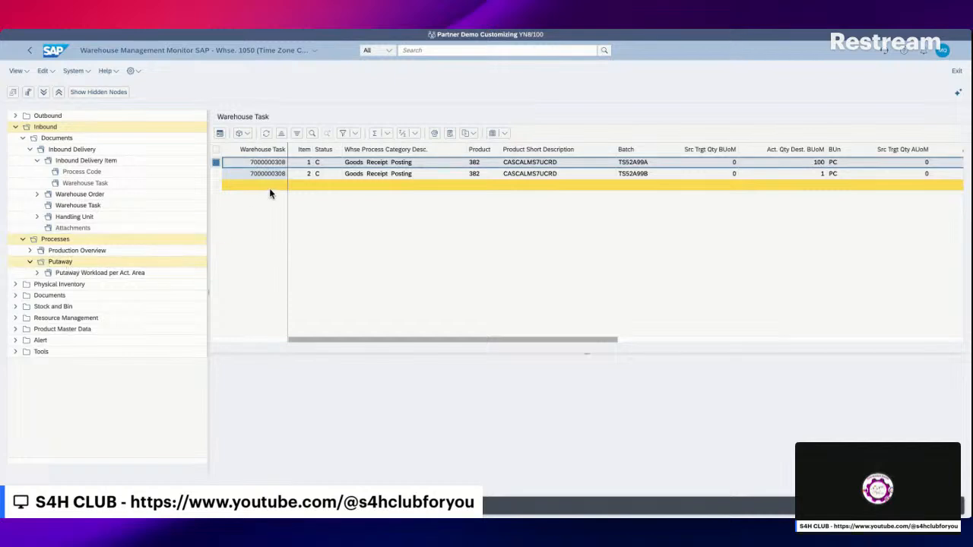
{"action": "left_click", "coordinate": [16, 285]}
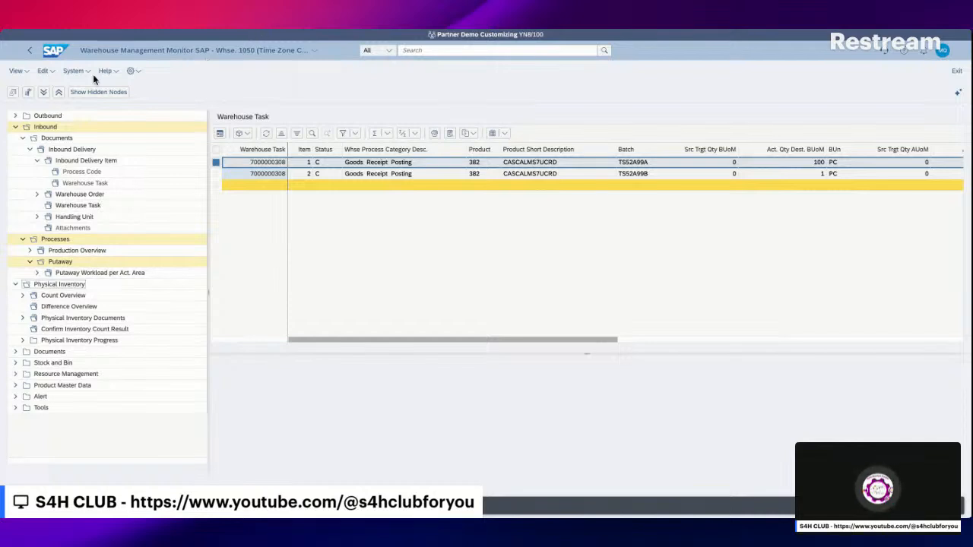
{"action": "left_click", "coordinate": [15, 126]}
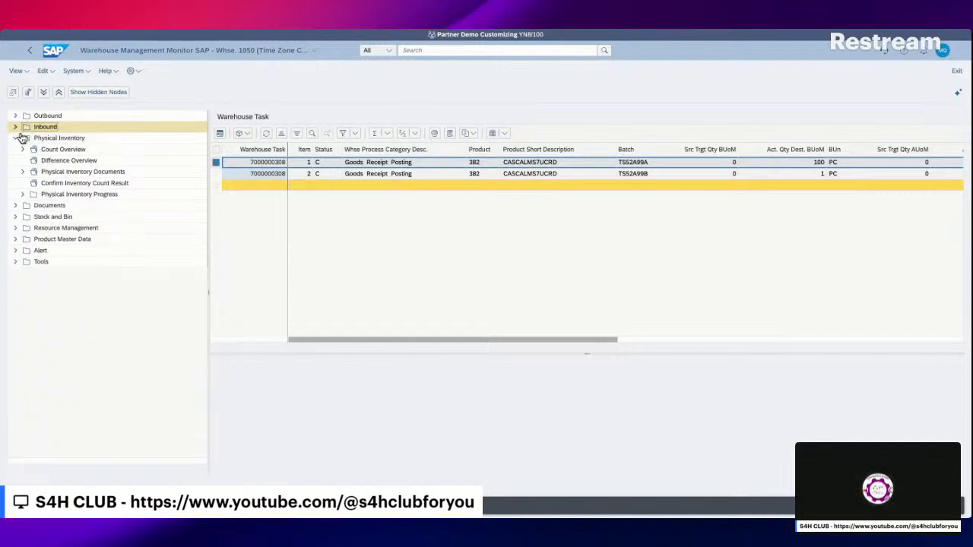
List the physical stock of product 382 from the Stock and Bin node.
{"action": "left_click", "coordinate": [16, 216]}
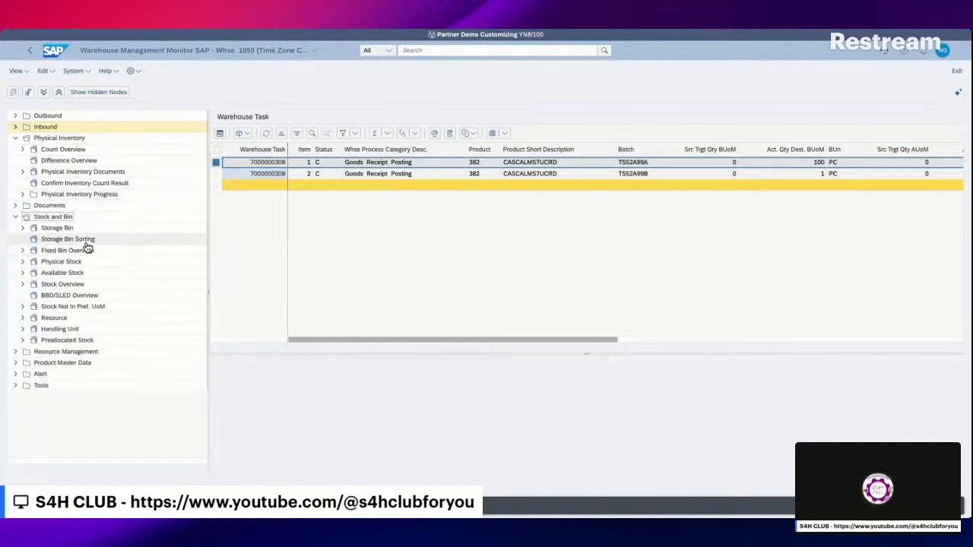
{"action": "left_click", "coordinate": [68, 263]}
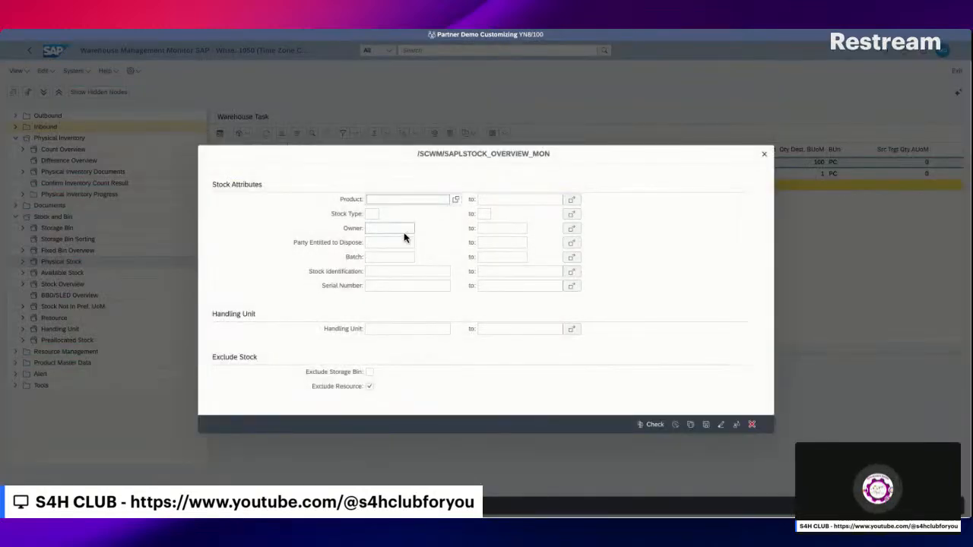
{"action": "type", "text": "382"}
{"action": "left_click", "coordinate": [675, 425]}
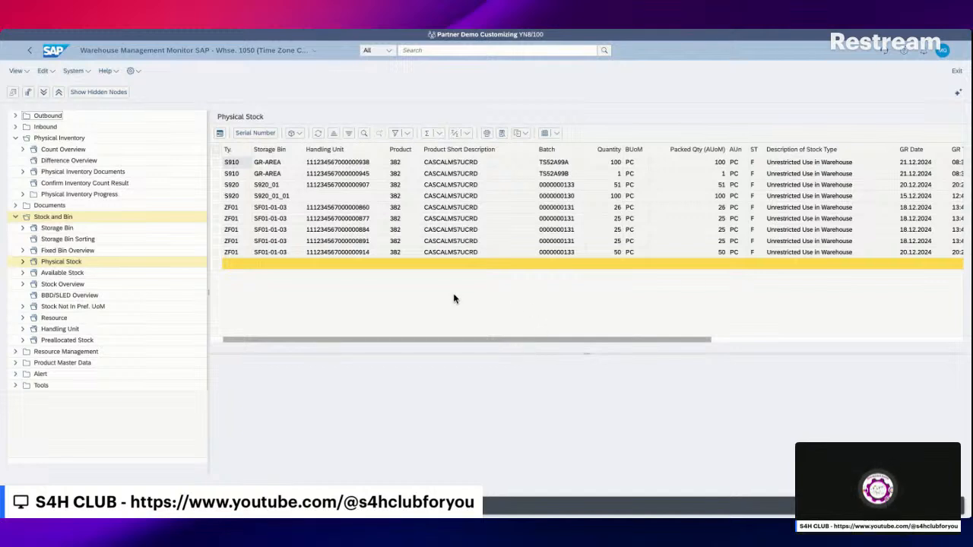
Select the GR-AREA stock line with batch TS52A99A and display its serial numbers.
{"action": "left_click", "coordinate": [217, 162]}
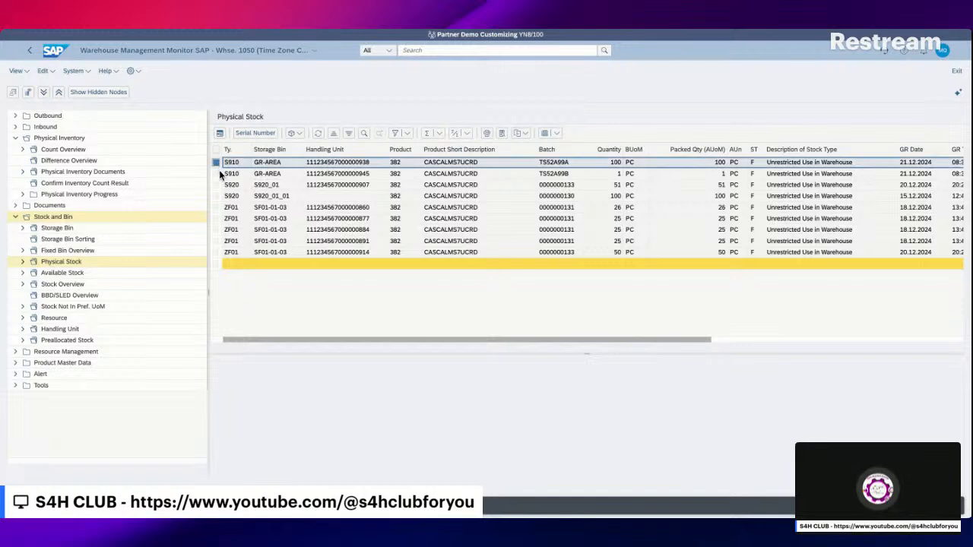
{"action": "left_click", "coordinate": [217, 174]}
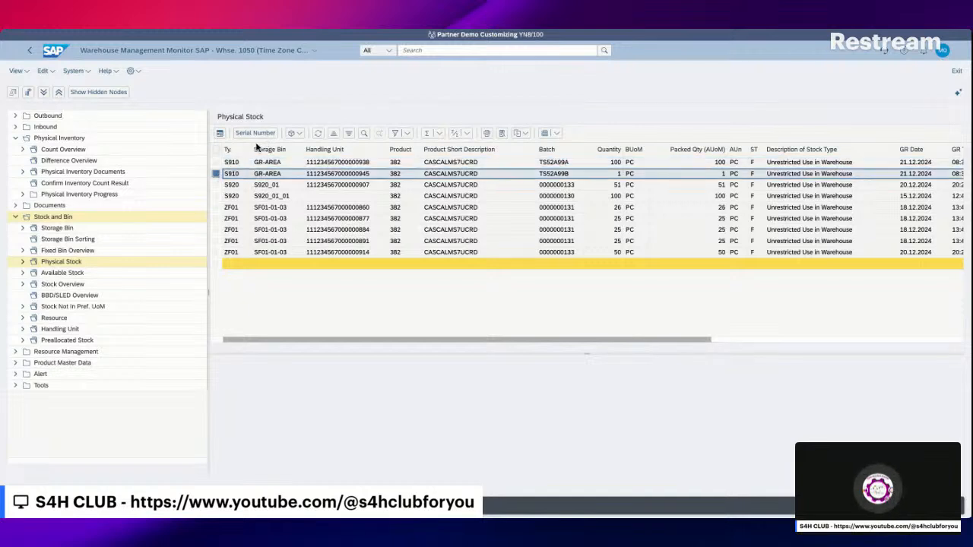
{"action": "left_click", "coordinate": [216, 162]}
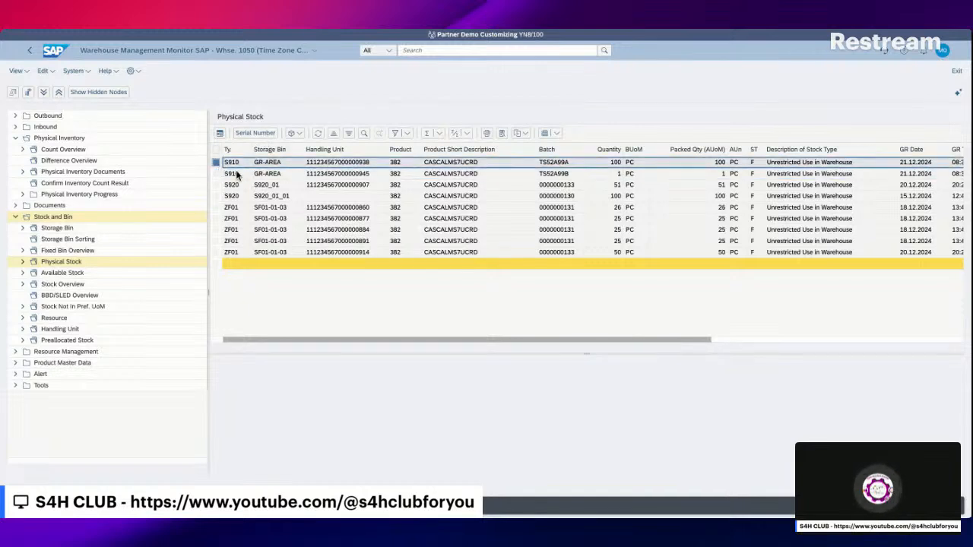
{"action": "left_click", "coordinate": [255, 133]}
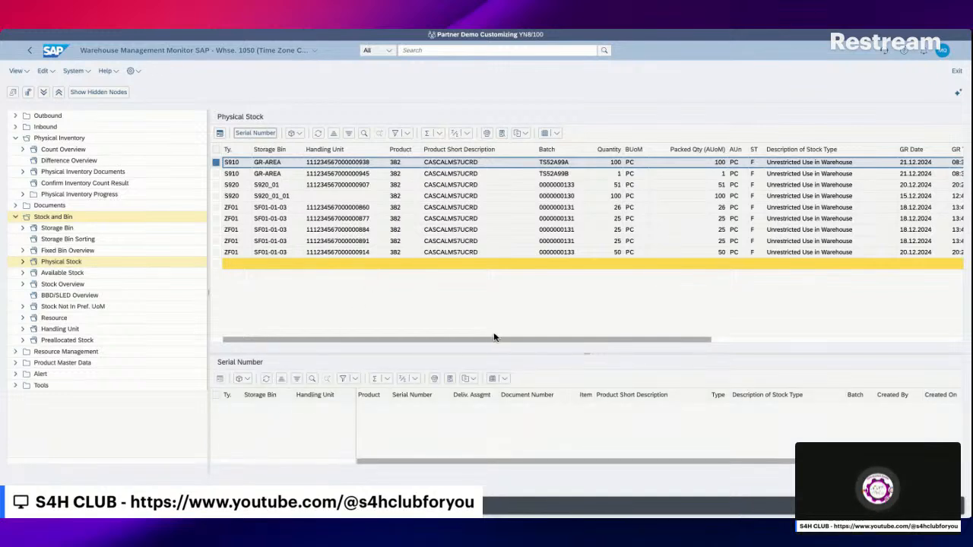
Try to change the attributes of the batch TS52A99A stock and review the other stock change actions.
{"action": "left_click", "coordinate": [301, 135]}
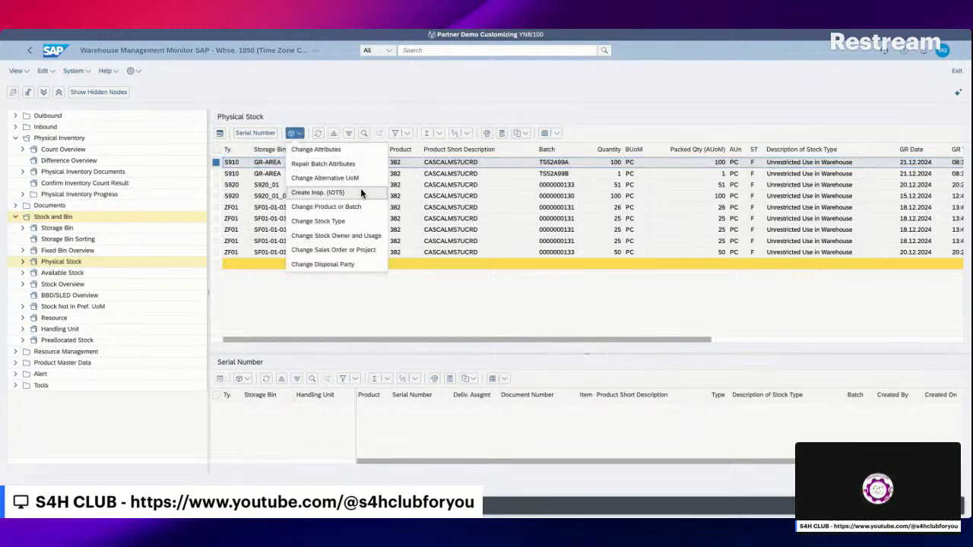
{"action": "left_click", "coordinate": [348, 151]}
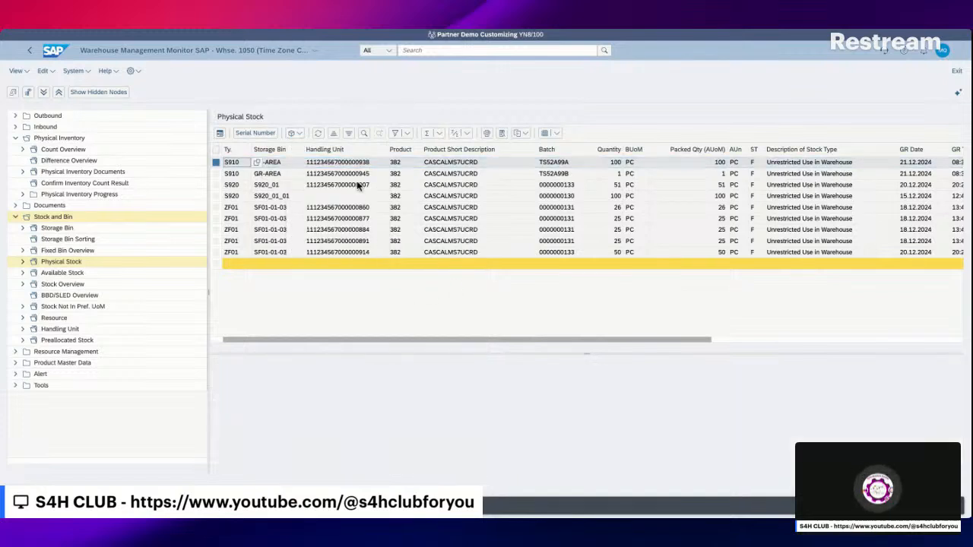
{"action": "left_click", "coordinate": [297, 134]}
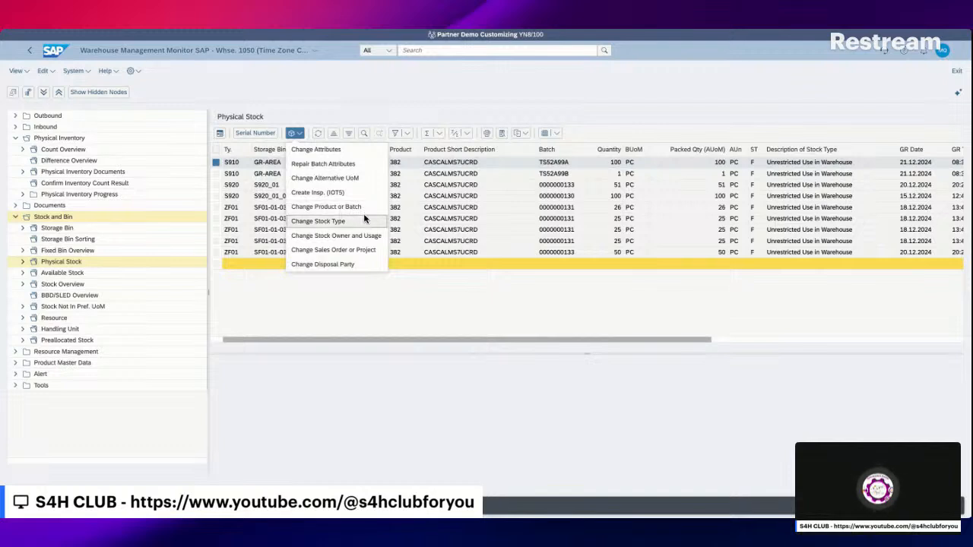
{"action": "left_click", "coordinate": [517, 292]}
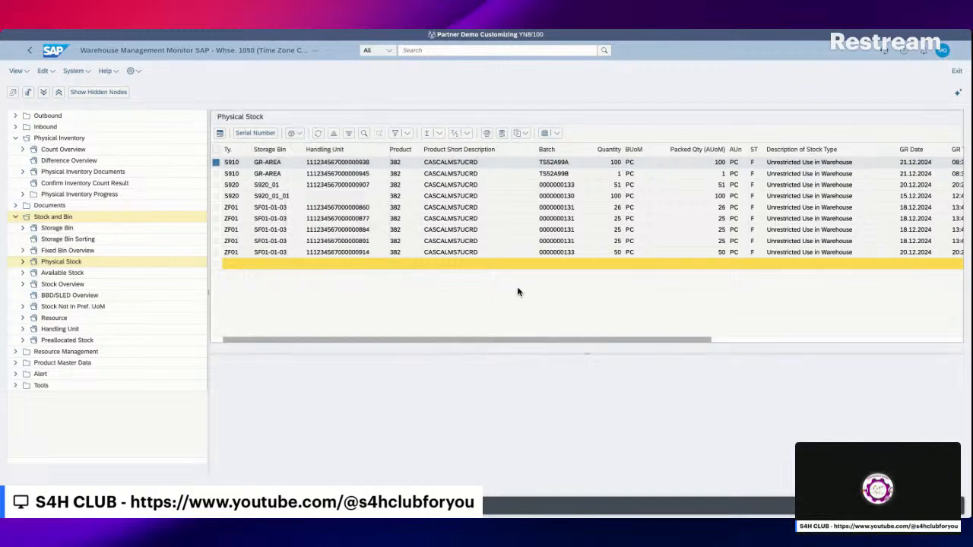
Examine the remaining physical stock columns and try to change the alternative unit of measure for the batch TS52A99A stock.
{"action": "left_click", "coordinate": [738, 340]}
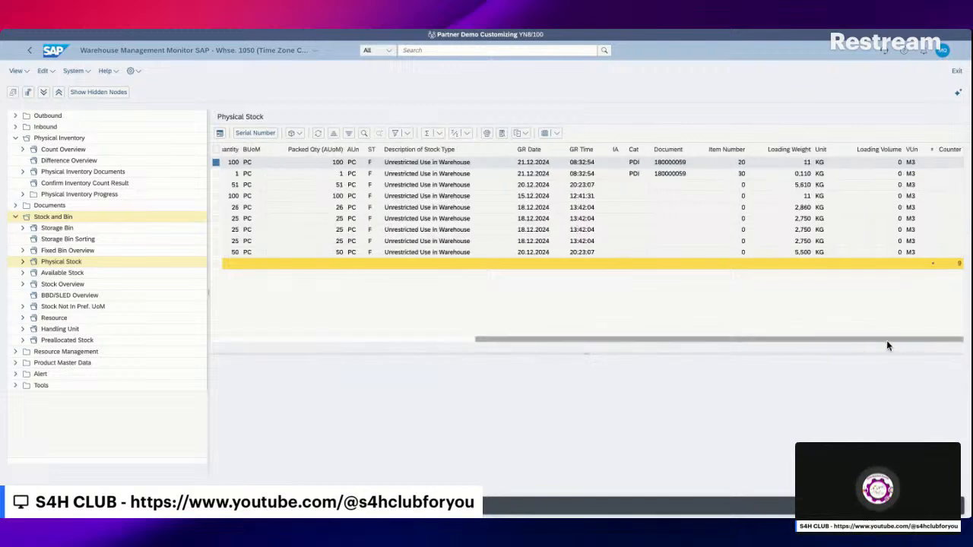
{"action": "left_click_drag", "start_coordinate": [886, 342], "coordinate": [520, 346]}
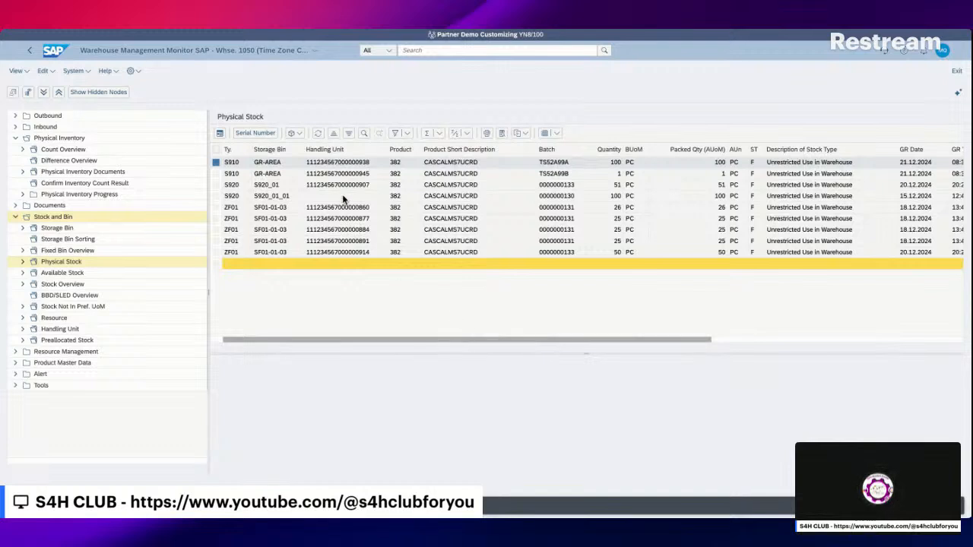
{"action": "left_click", "coordinate": [297, 134]}
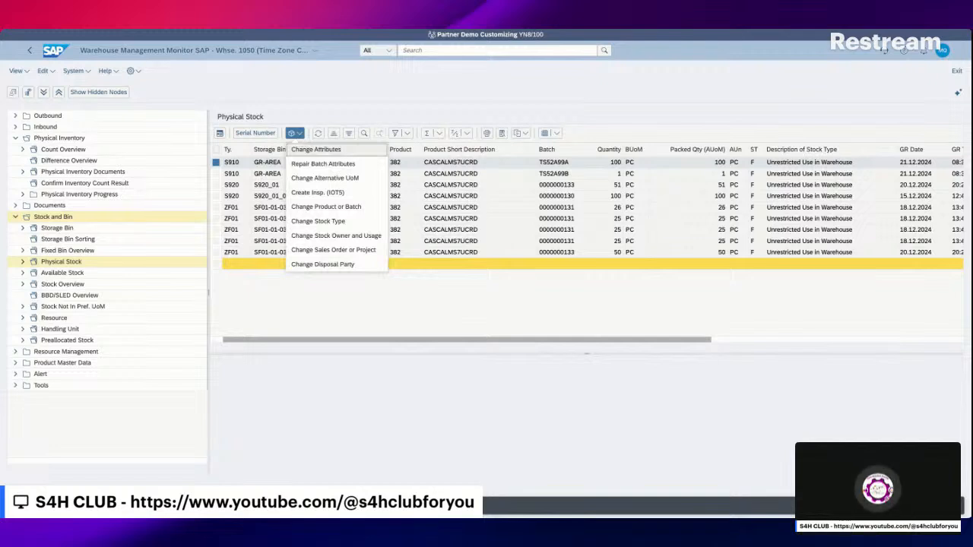
{"action": "left_click", "coordinate": [340, 180]}
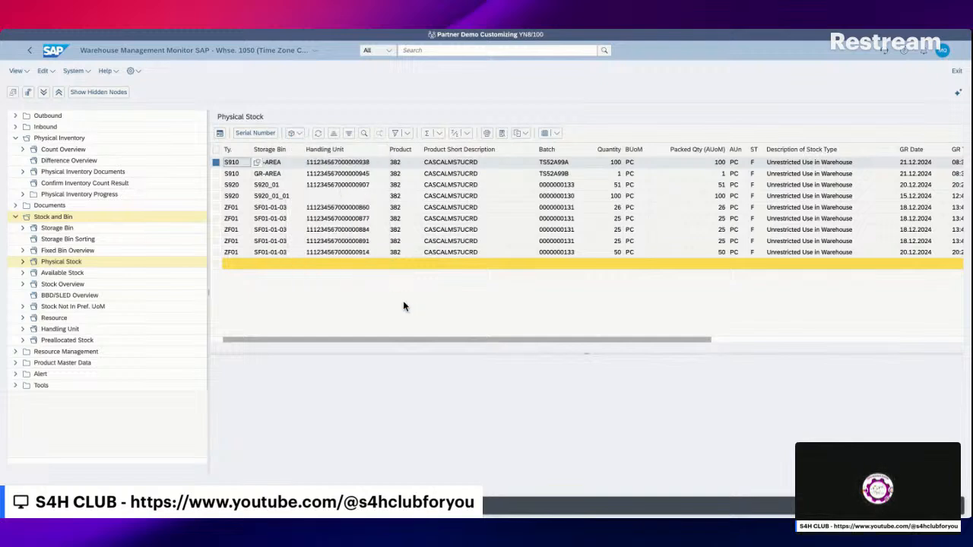
Open the detailed view of the batch TS52A99A physical stock and display its serial numbers from there.
{"action": "left_click", "coordinate": [242, 163]}
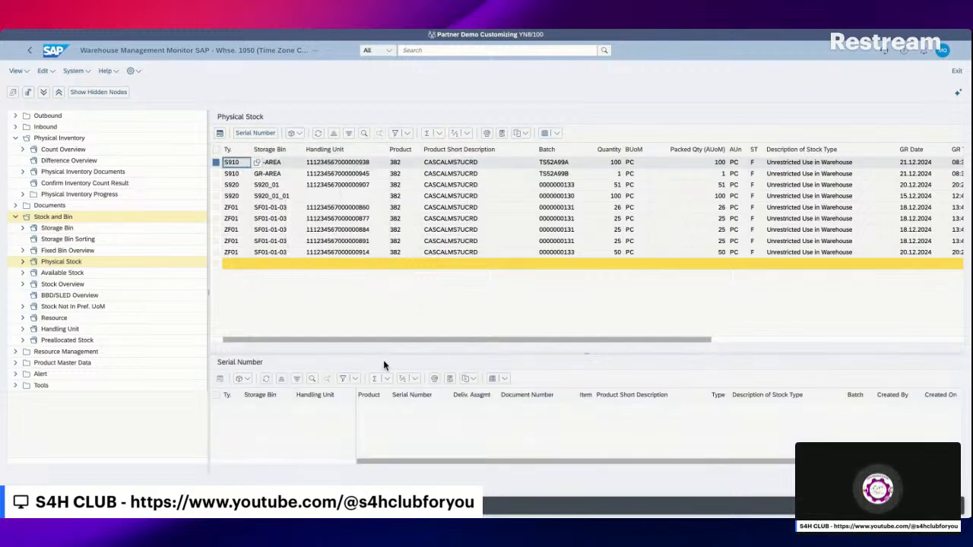
{"action": "double_click", "coordinate": [232, 162]}
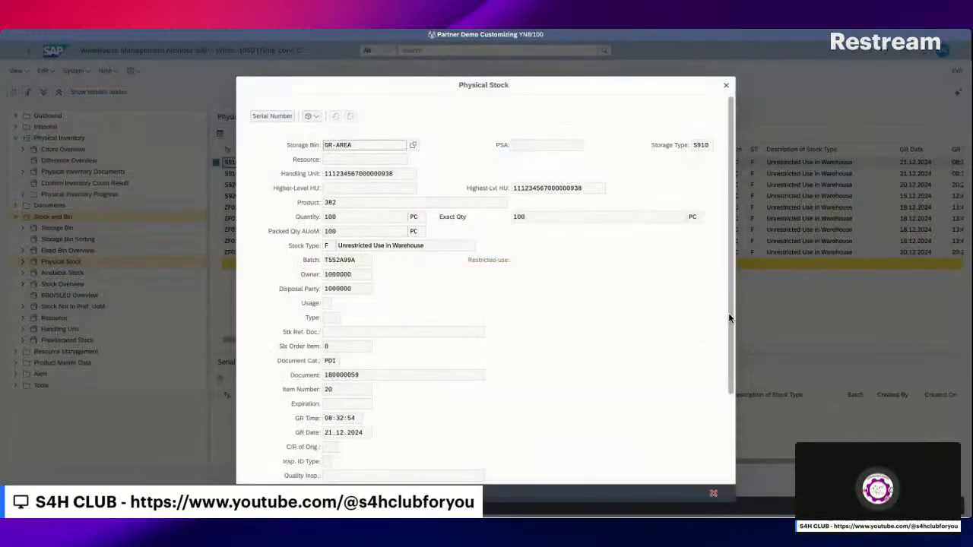
{"action": "mouse_move", "coordinate": [728, 316]}
{"action": "left_mouse_down"}
{"action": "mouse_move", "coordinate": [735, 416]}
{"action": "mouse_move", "coordinate": [724, 299]}
{"action": "left_mouse_up"}
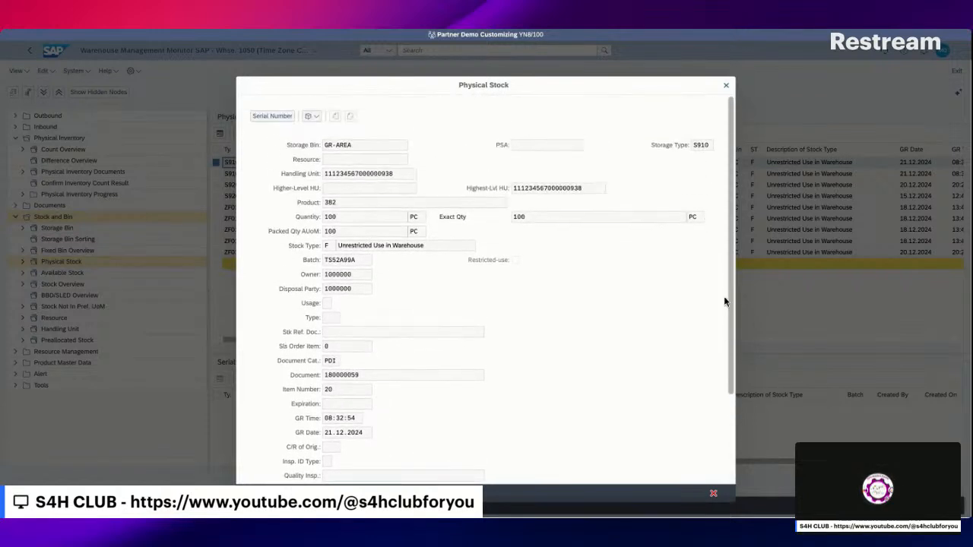
{"action": "left_click", "coordinate": [278, 121]}
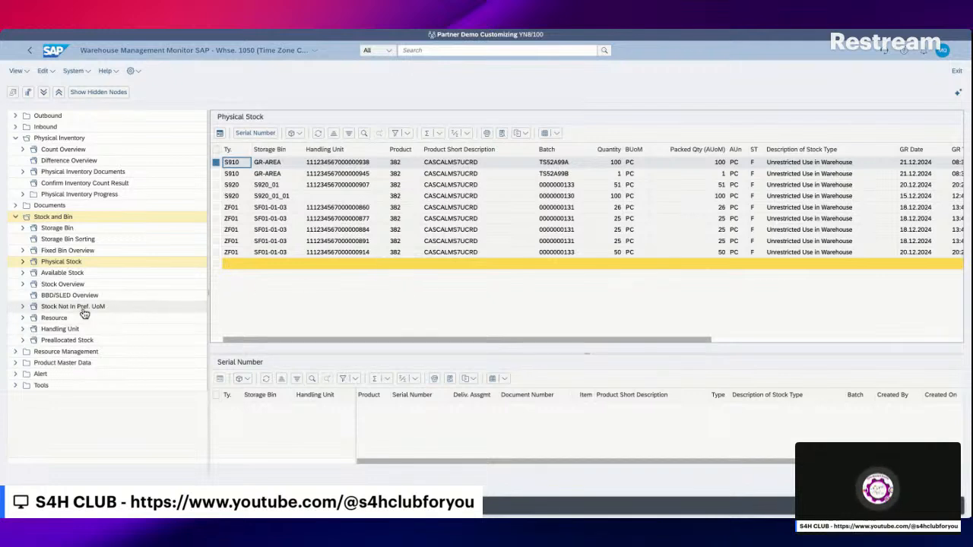
Expand the Physical Stock node and list all storage bins of the warehouse without selection criteria.
{"action": "left_click", "coordinate": [23, 262]}
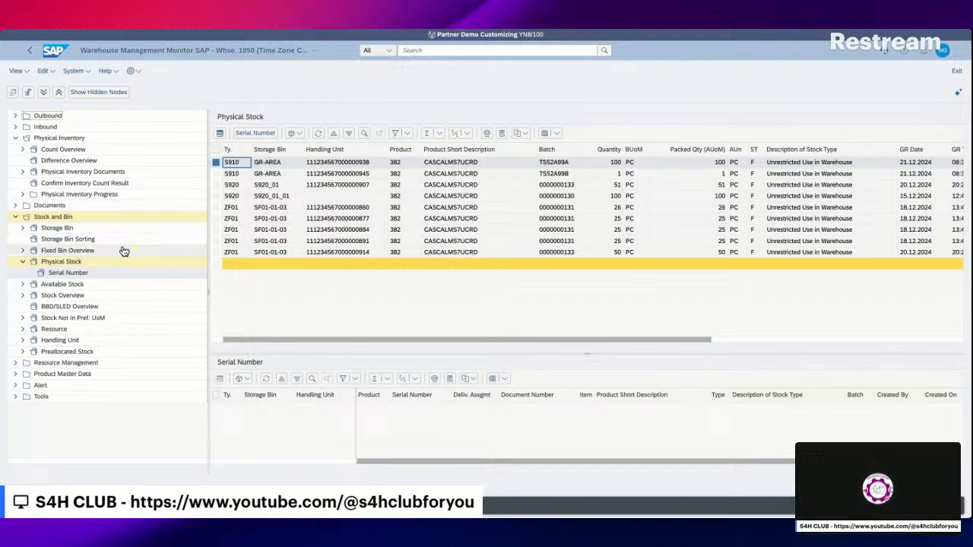
{"action": "left_click", "coordinate": [60, 229]}
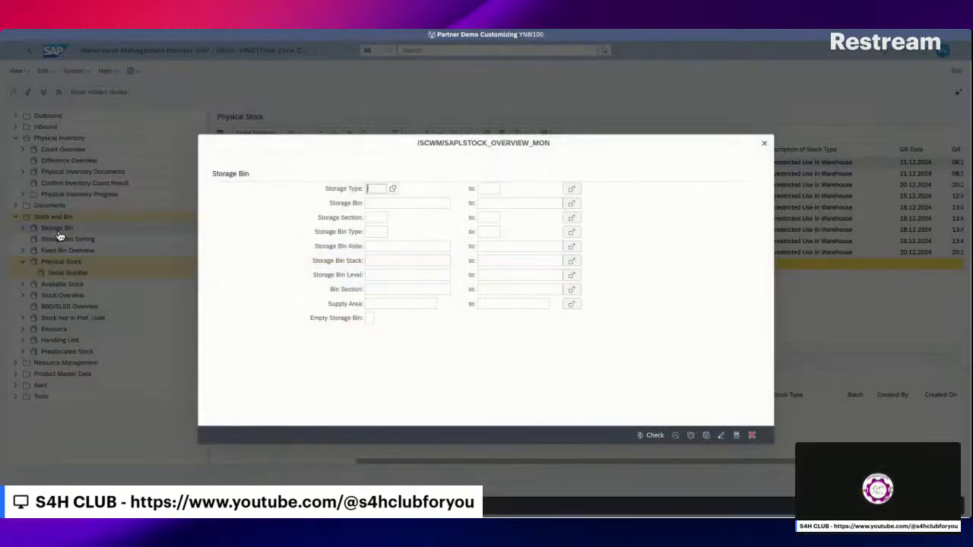
{"action": "left_click", "coordinate": [678, 436]}
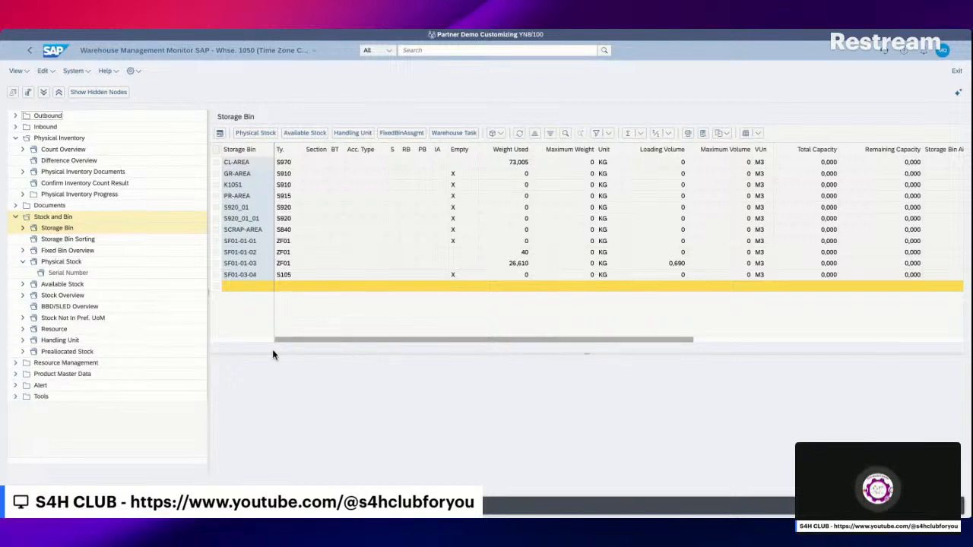
Select storage bin GR-AREA and display its physical stock.
{"action": "left_click", "coordinate": [217, 174]}
{"action": "left_click_drag", "start_coordinate": [294, 342], "coordinate": [253, 368]}
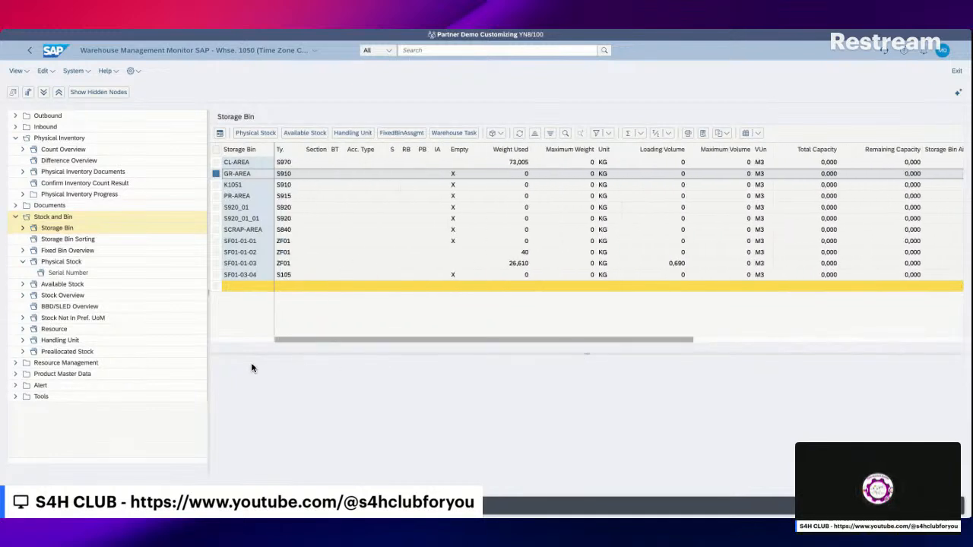
{"action": "left_click", "coordinate": [248, 173]}
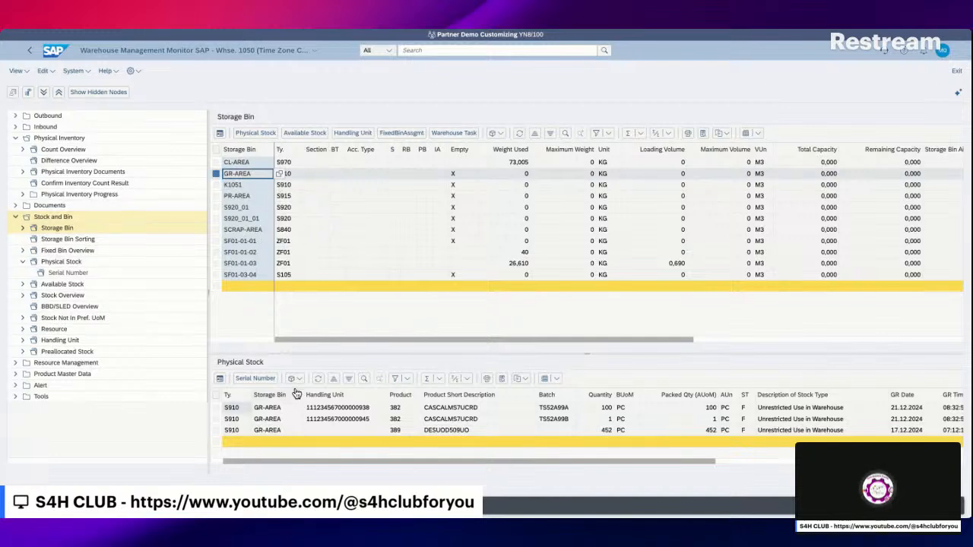
Select the batch TS52A99A stock line in GR-AREA and review the change actions available for it.
{"action": "left_click", "coordinate": [217, 407]}
{"action": "left_click", "coordinate": [296, 380]}
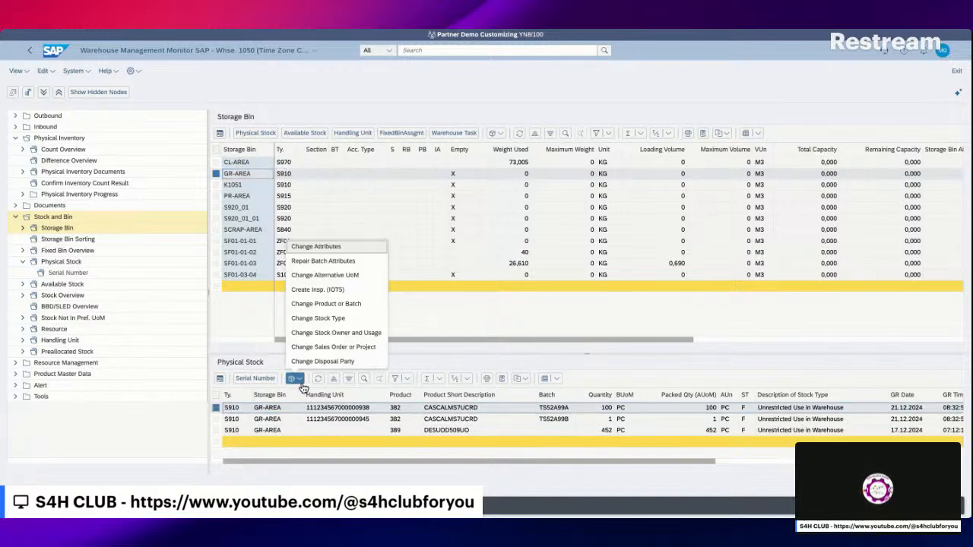
{"action": "left_click", "coordinate": [297, 379]}
{"action": "left_click", "coordinate": [296, 379]}
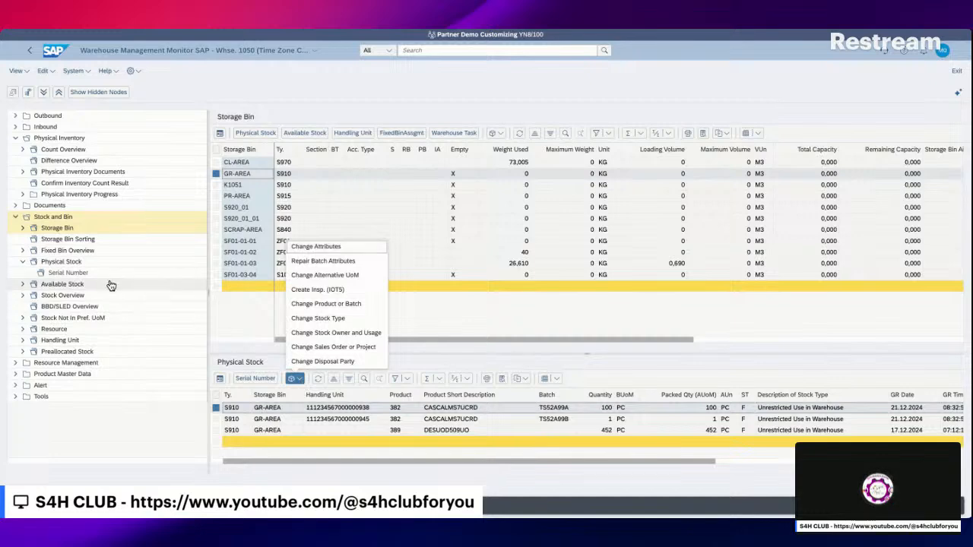
Bring up the selection criteria for the Fixed Bin Overview and cancel without running it.
{"action": "left_click", "coordinate": [72, 252]}
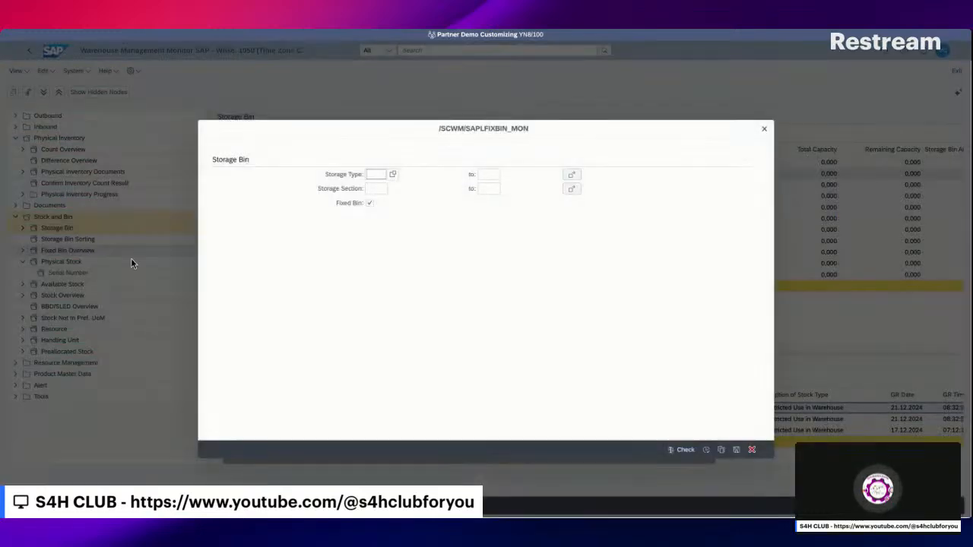
{"action": "left_click", "coordinate": [752, 451]}
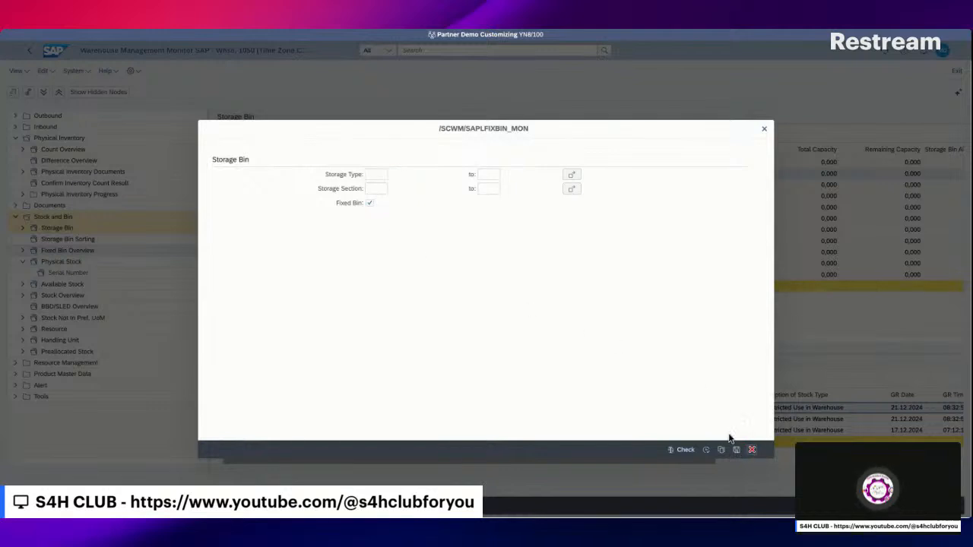